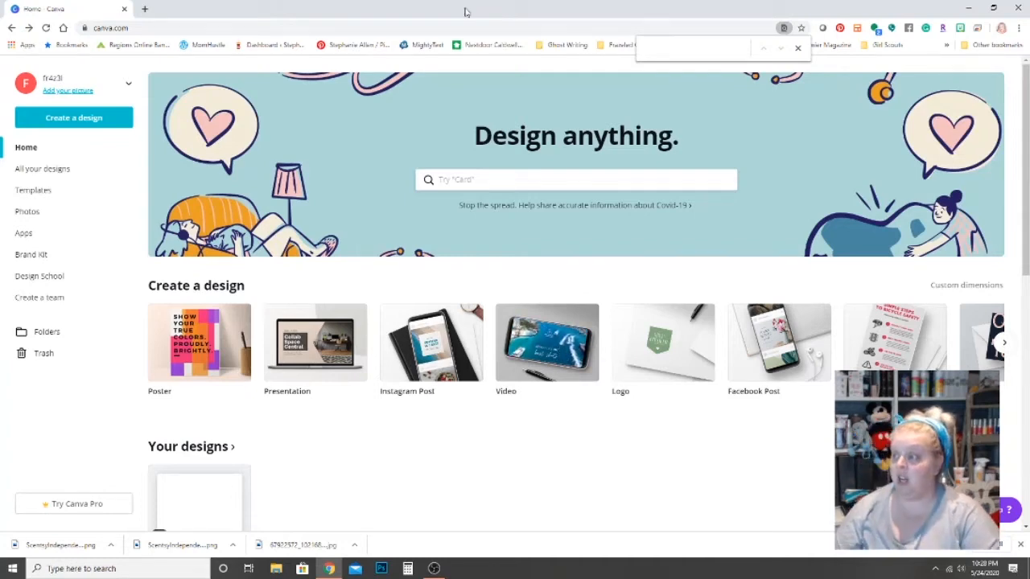
Search for 'Business card' and open the Luxury Business Card templates.
left_click(516, 179)
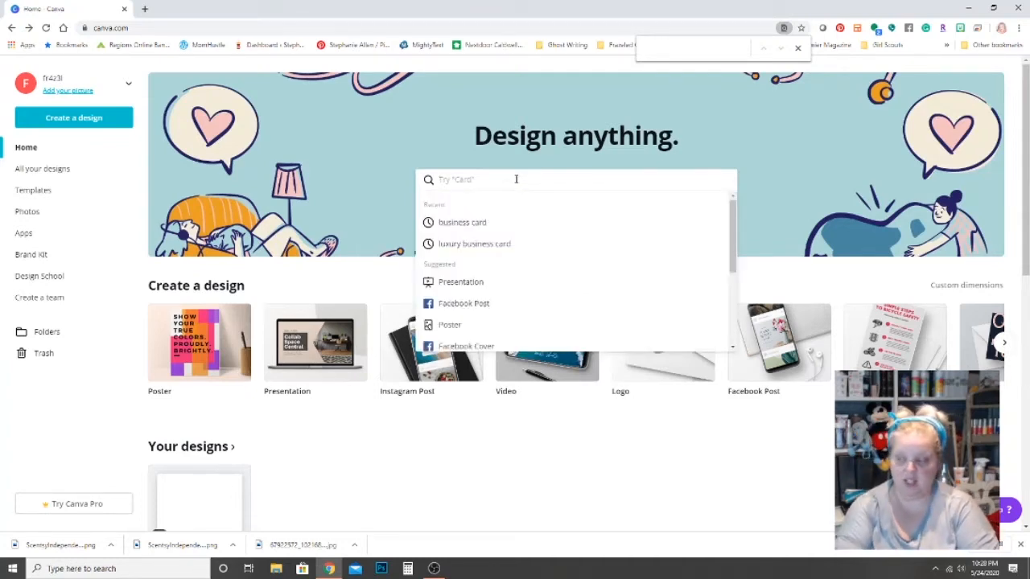
type("Busi")
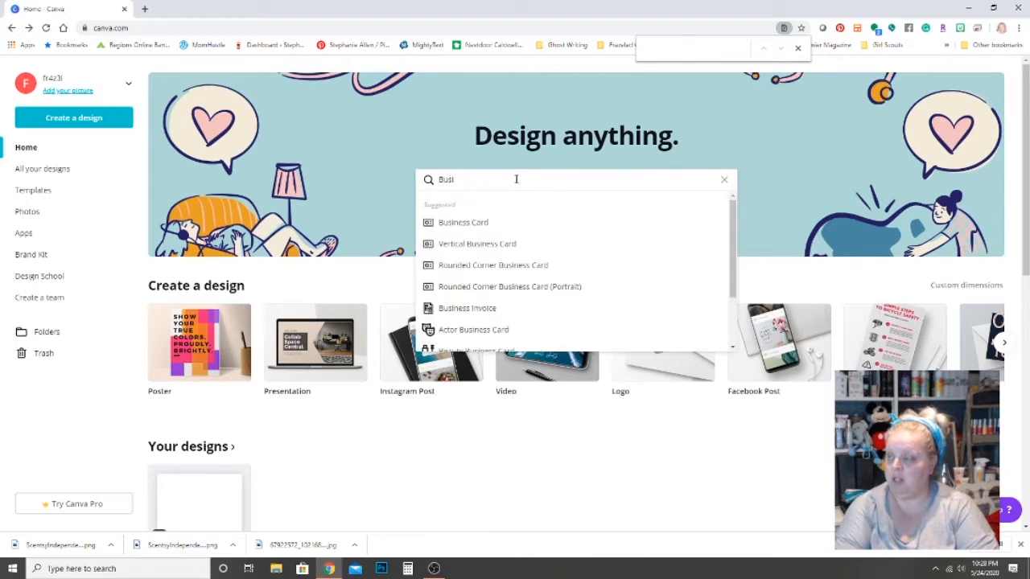
type("ness card")
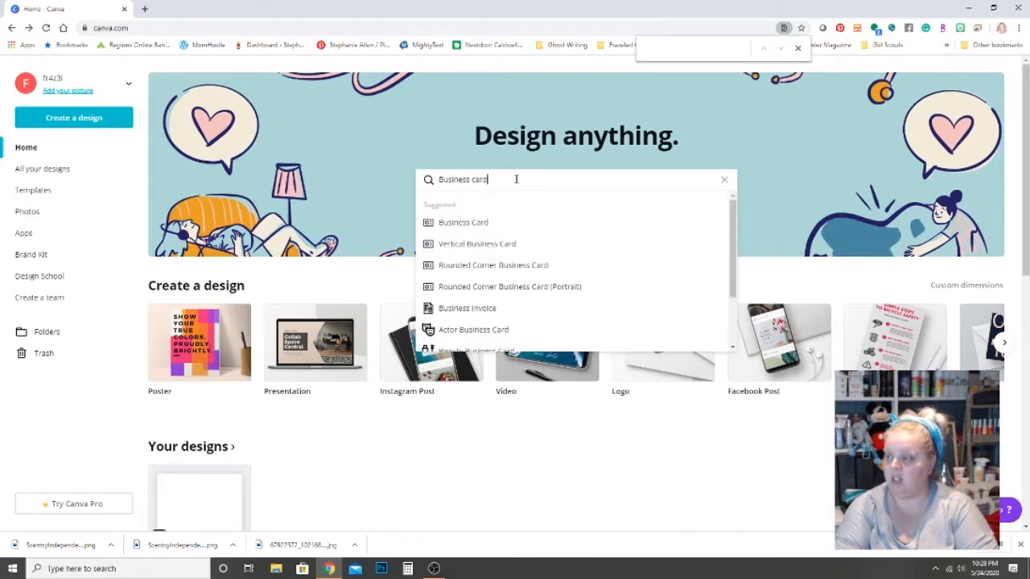
scroll(509, 252, "down", 2)
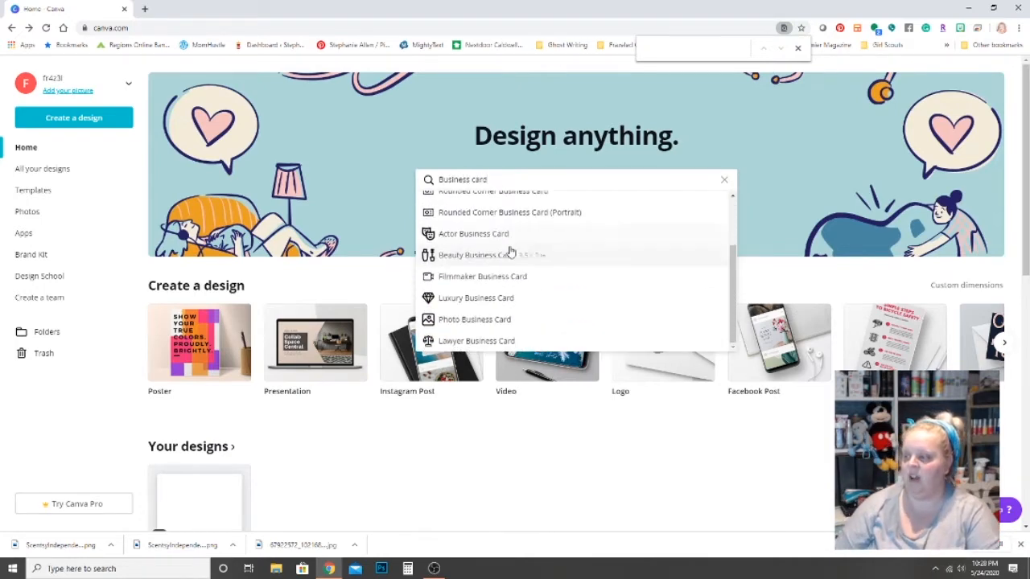
scroll(509, 262, "down", 1)
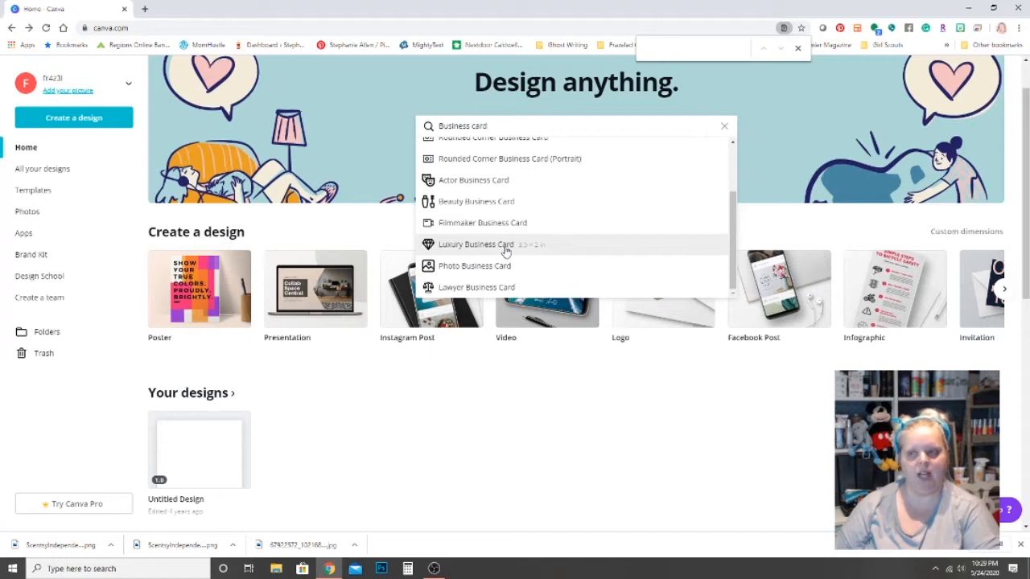
left_click(504, 246)
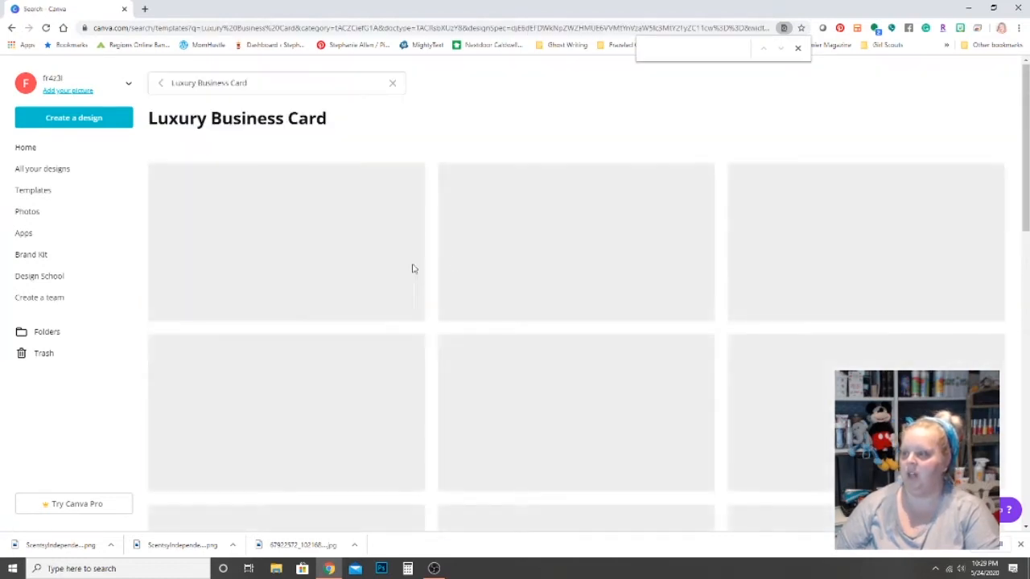
Start a new design from the Peachie Jewelry Studio template.
scroll(411, 260, "down", 3)
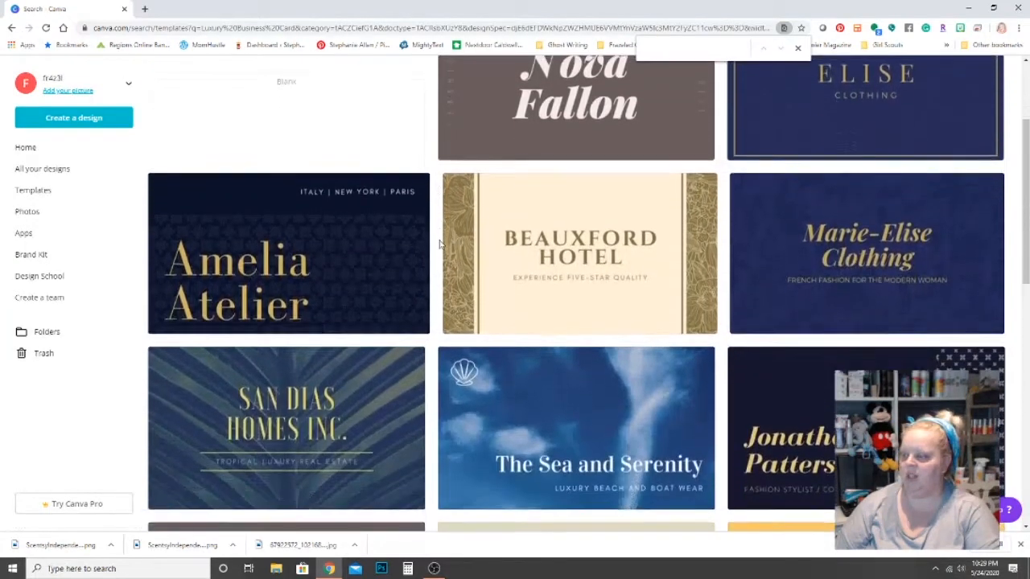
scroll(441, 246, "down", 7)
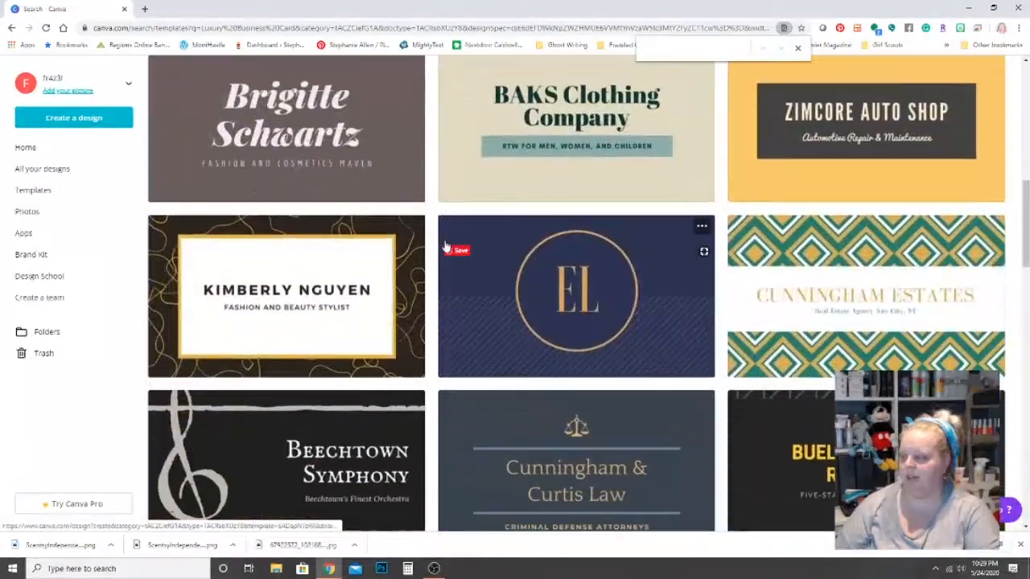
scroll(446, 247, "down", 5)
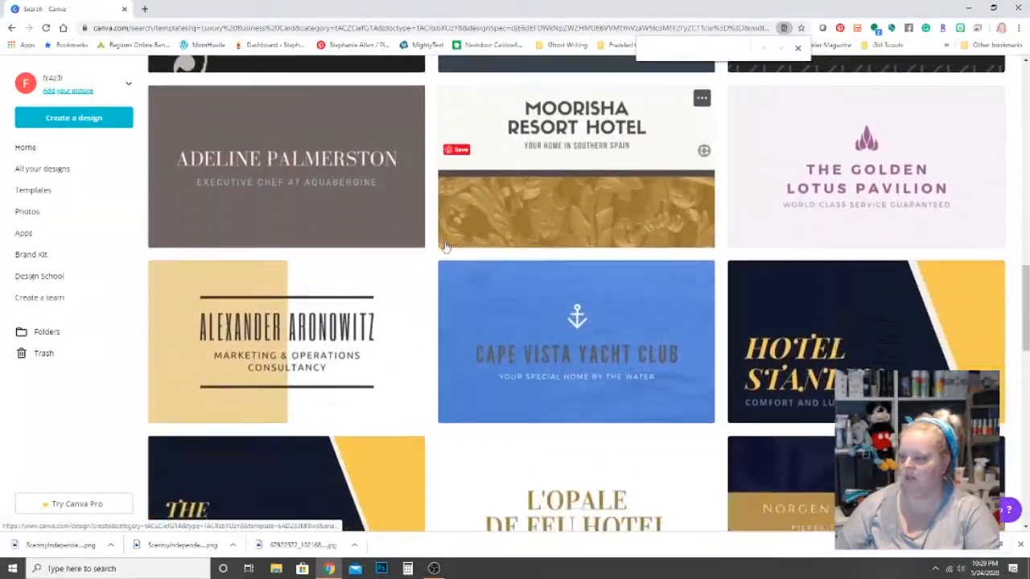
scroll(446, 248, "down", 6)
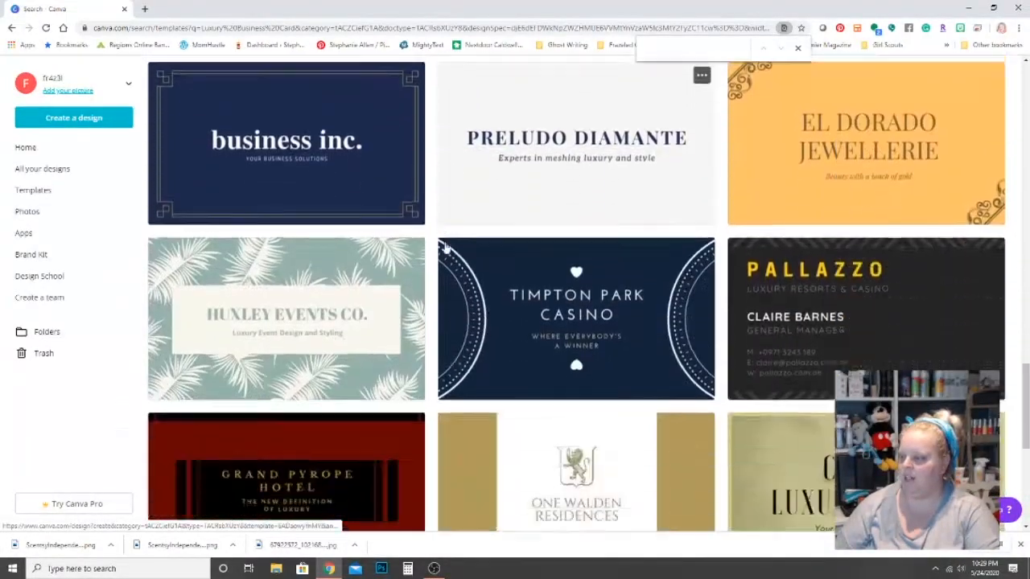
scroll(446, 249, "down", 6)
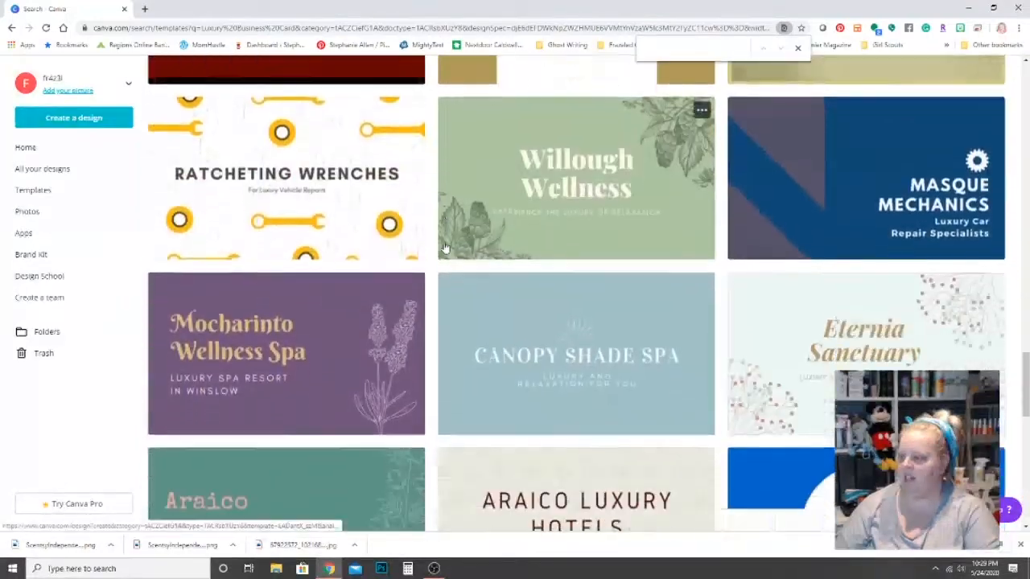
scroll(445, 246, "down", 4)
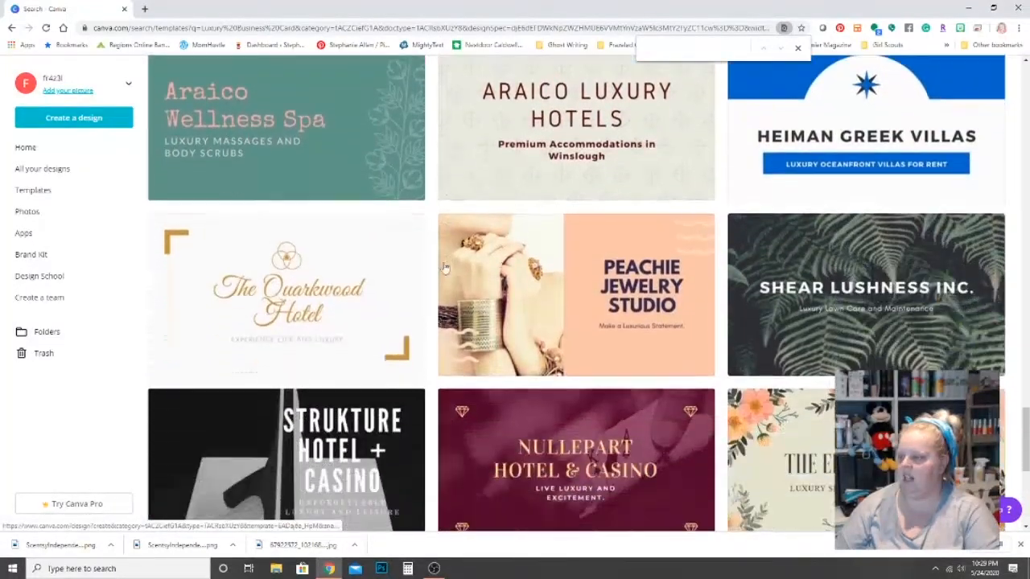
left_click(537, 303)
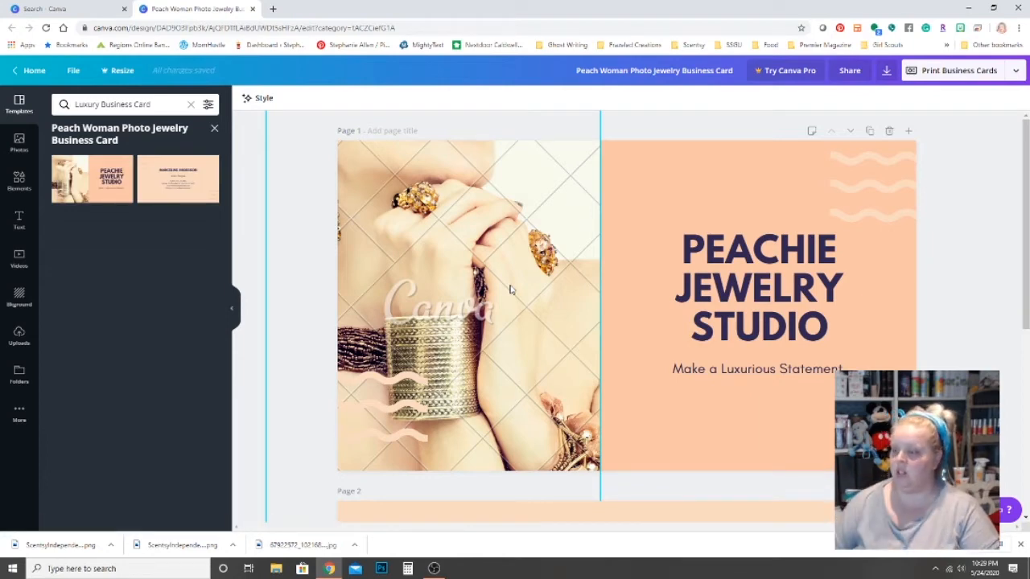
Delete the back-side page so only the Peachie Jewelry Studio front design remains.
left_click(190, 174)
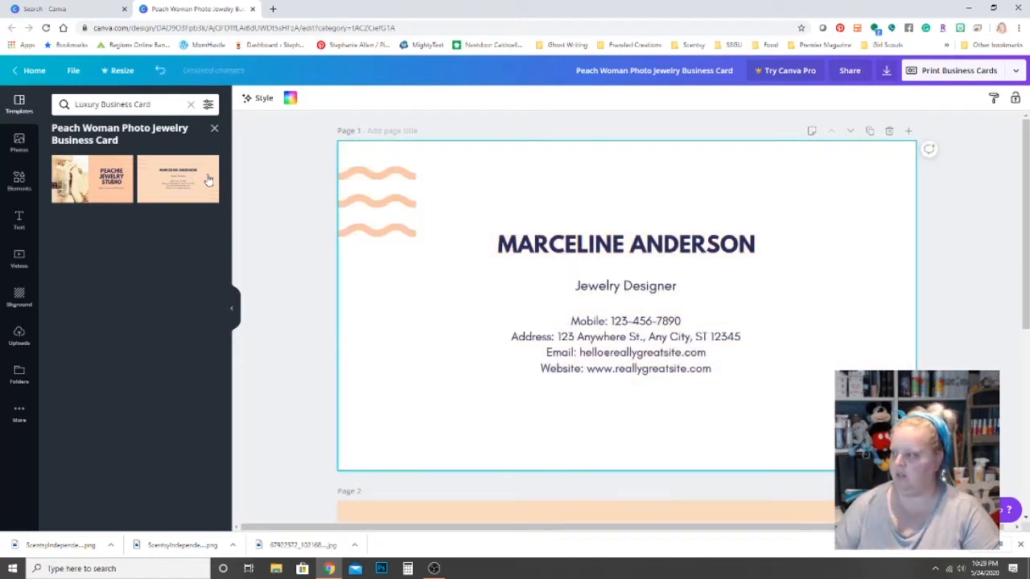
left_click(890, 131)
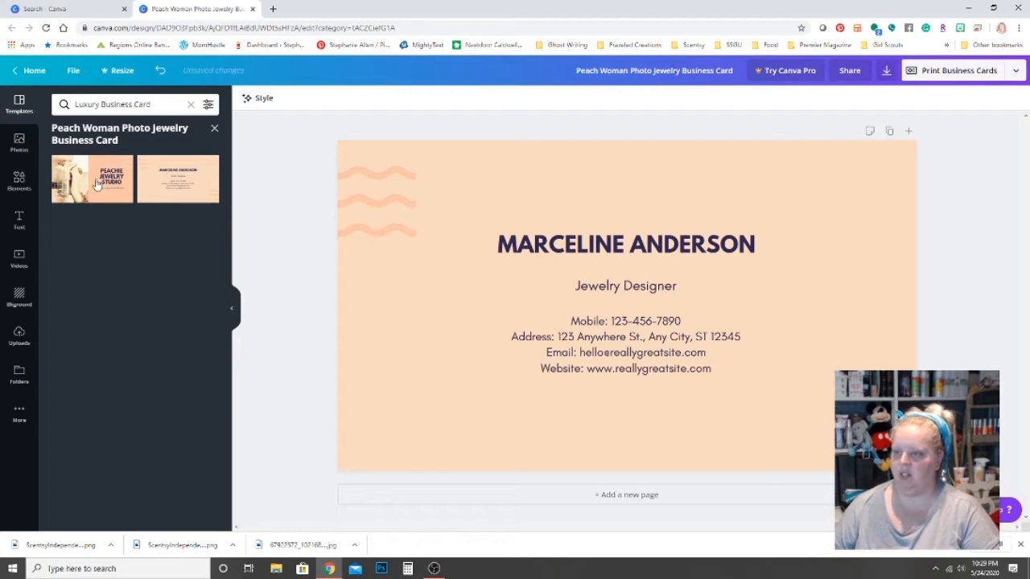
left_click(96, 184)
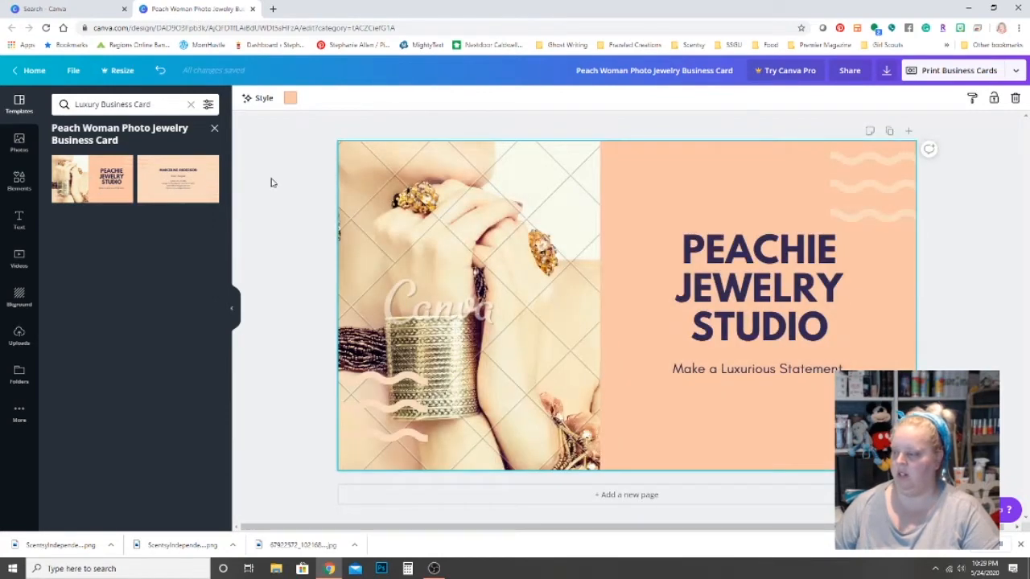
left_click(128, 182)
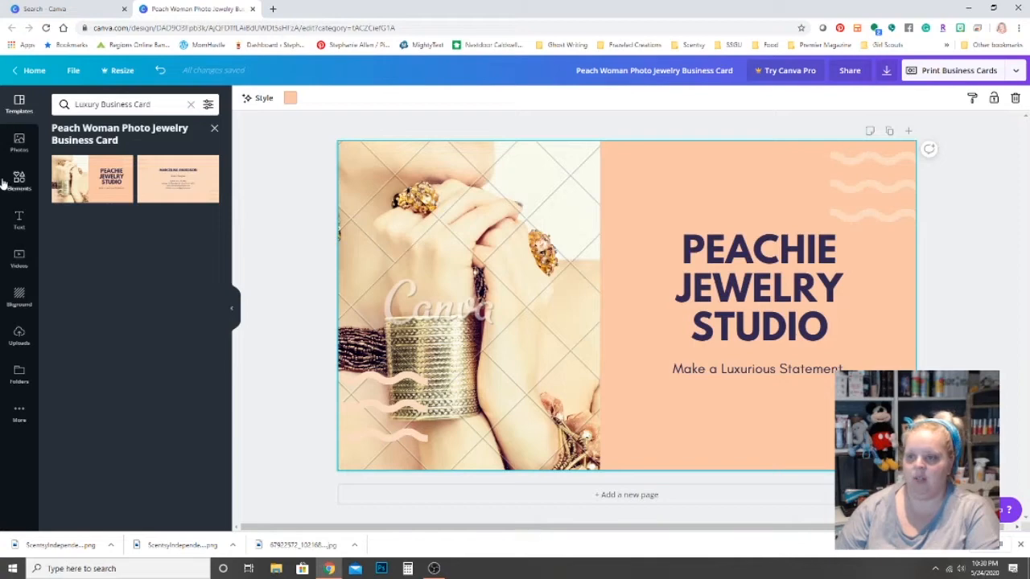
Upload all three image files from the computer into Uploads.
left_click(18, 336)
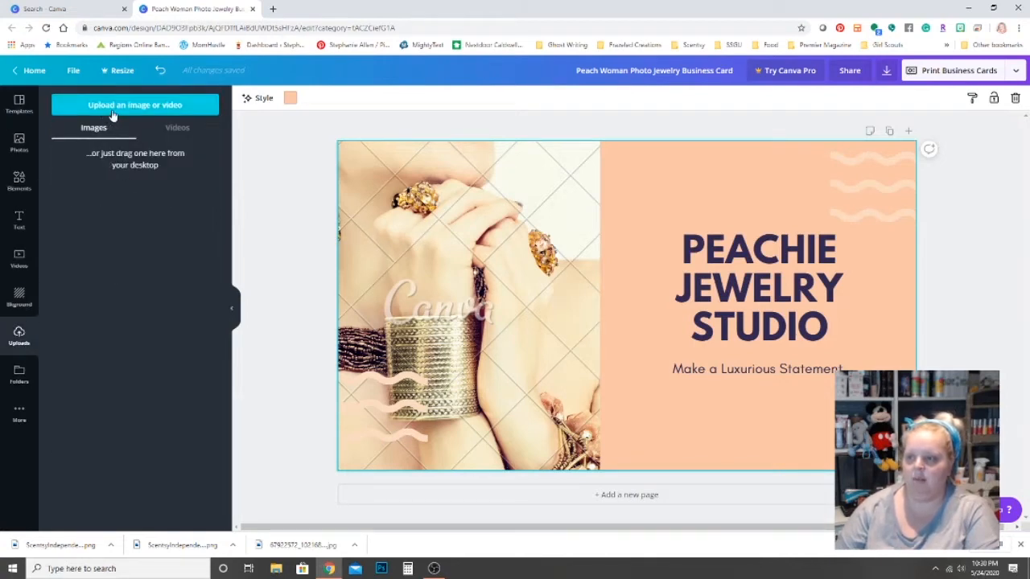
left_click(118, 111)
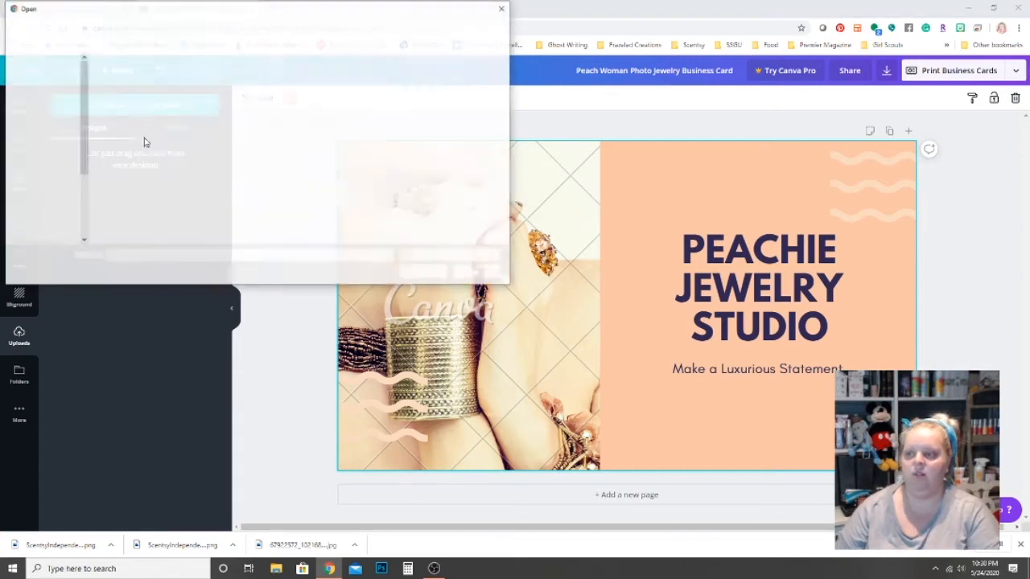
key("ctrl+a")
left_click(415, 273)
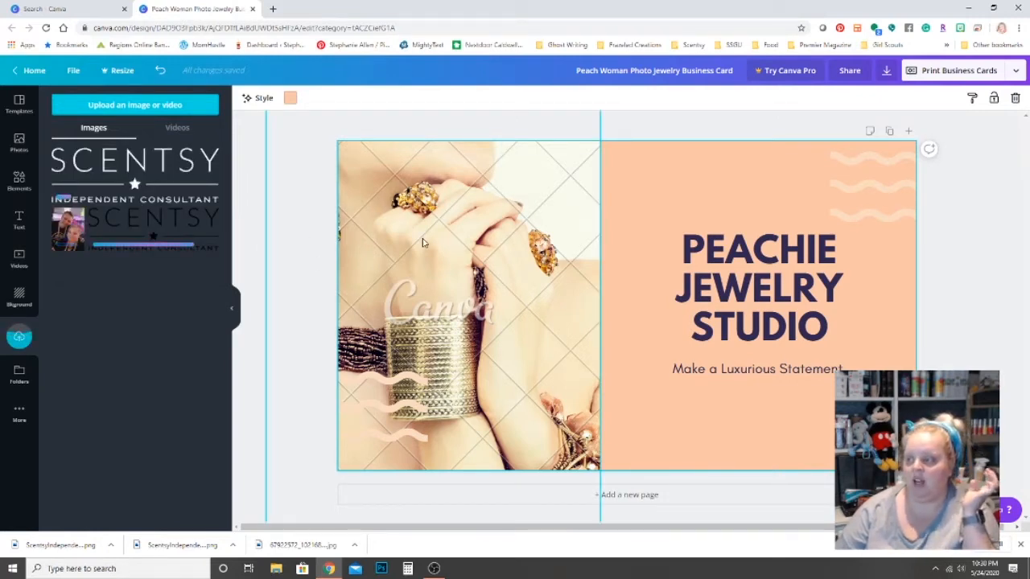
Swap the jewelry photo for the uploaded couple photo, widen it, and add the dark Scentsy logo.
left_click(422, 242)
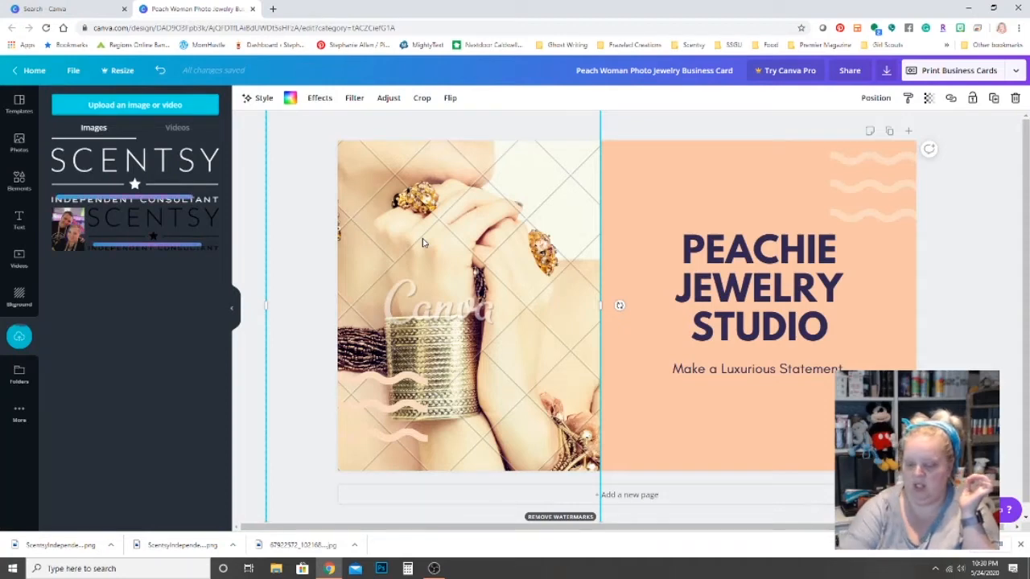
key("Delete")
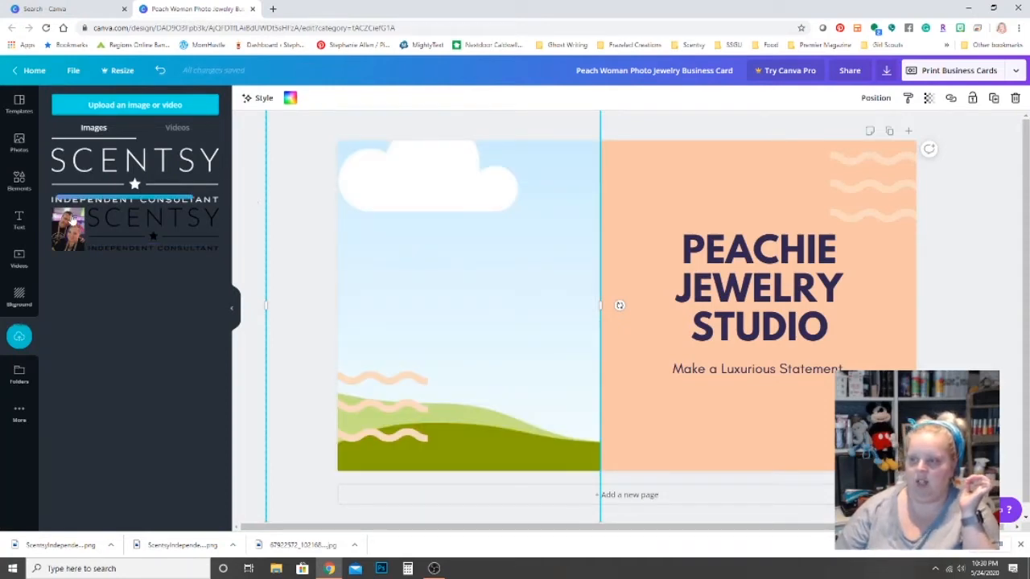
left_click_drag(68, 229, 378, 222)
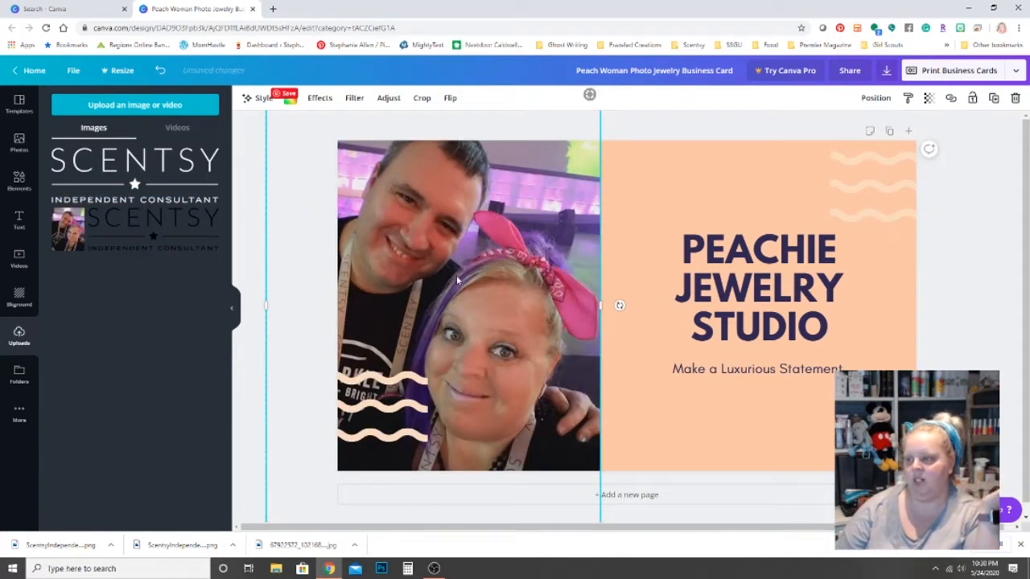
mouse_move(467, 246)
left_mouse_down()
mouse_move(478, 262)
mouse_move(476, 253)
left_mouse_up()
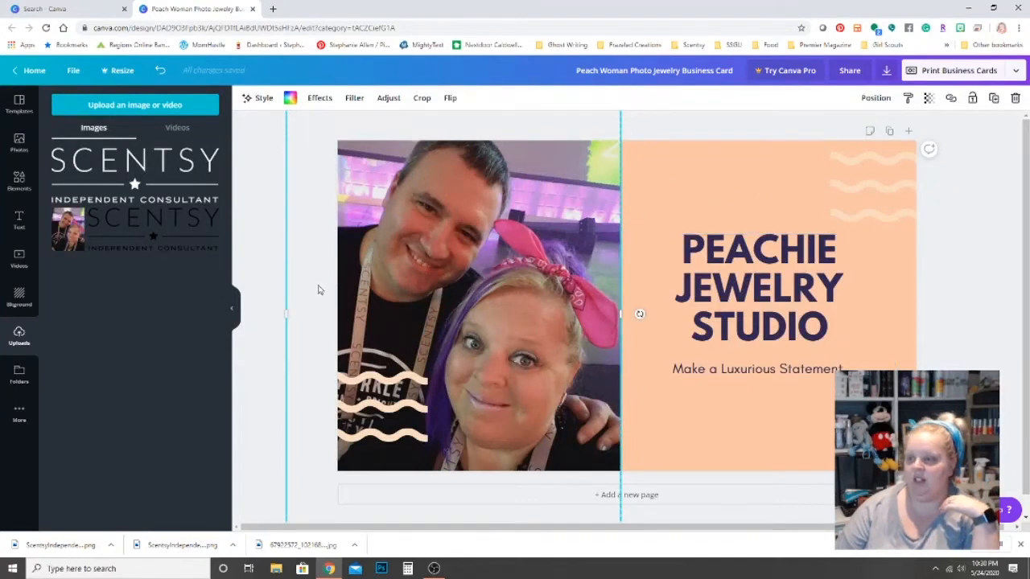
left_click_drag(156, 230, 686, 392)
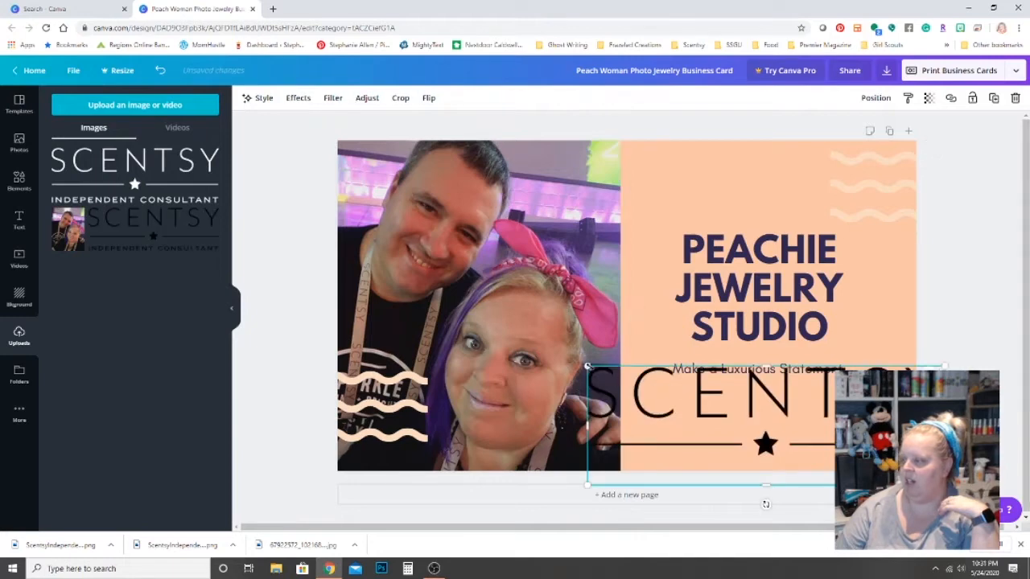
Resize and crop the dark Scentsy logo, then delete it from the card.
left_click_drag(587, 368, 774, 422)
left_click_drag(826, 455, 741, 426)
left_click_drag(858, 423, 901, 423)
left_click_drag(690, 424, 657, 424)
left_click_drag(779, 457, 780, 427)
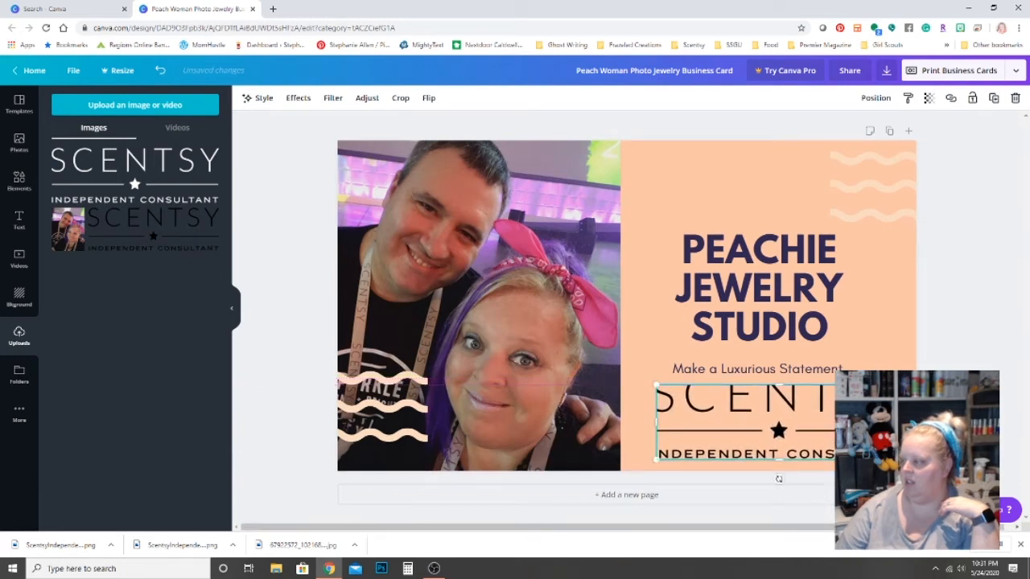
double_click(701, 411)
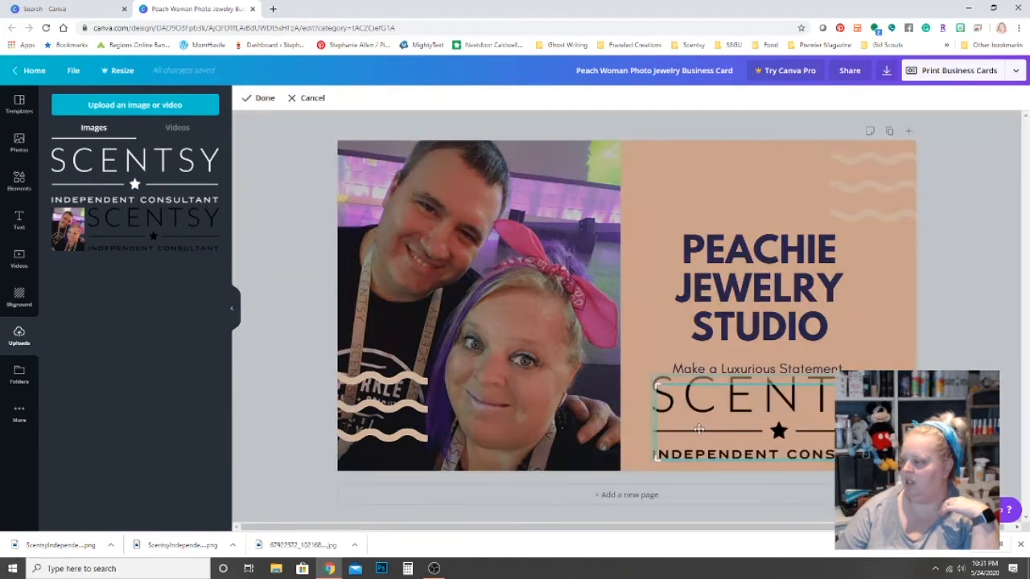
left_click_drag(701, 423, 760, 421)
key("Delete")
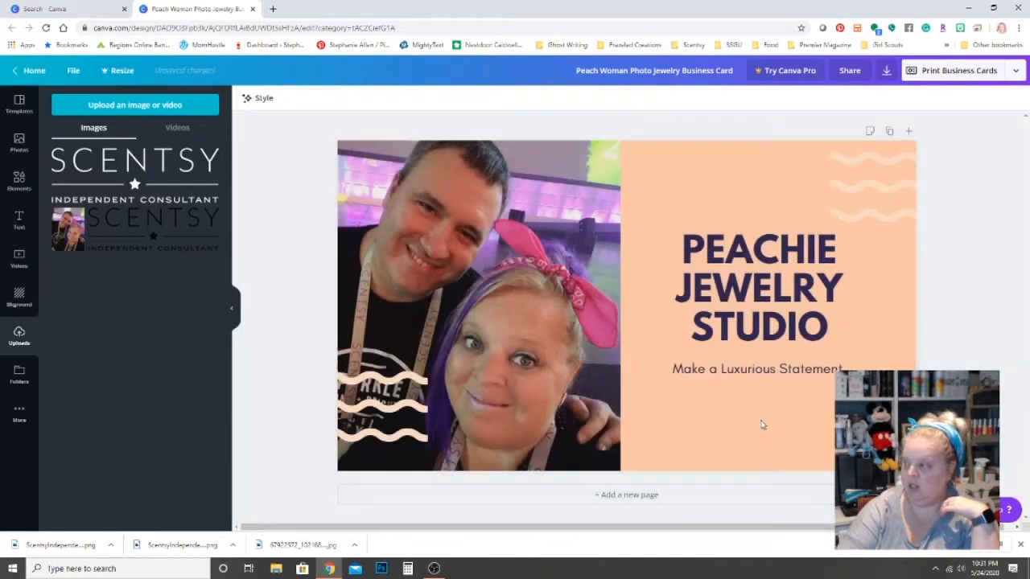
Place the white SCENTSY logo, shrunk, in the peach area below the tagline.
left_click_drag(137, 179, 628, 367)
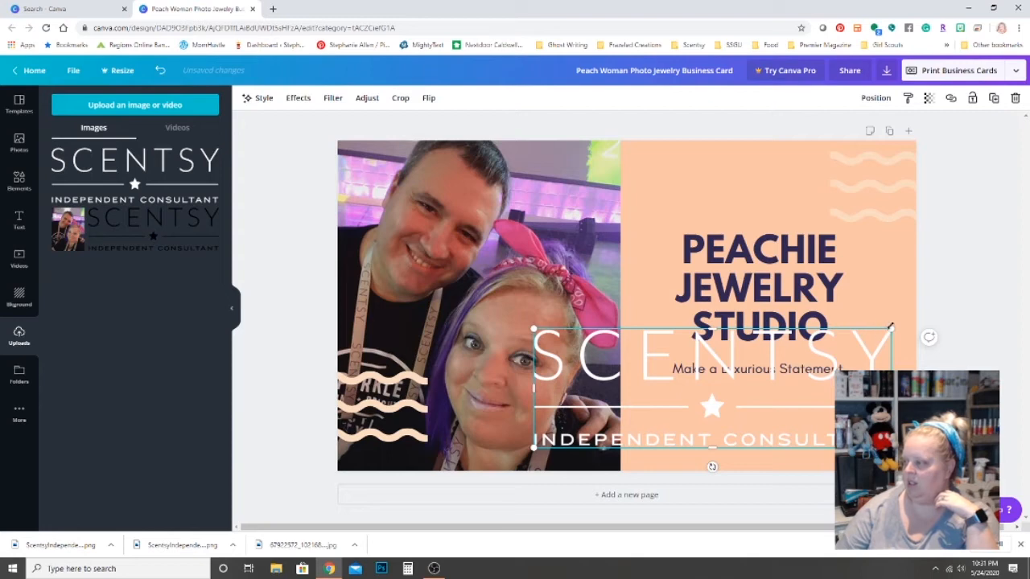
left_click_drag(874, 338, 714, 406)
left_click_drag(626, 428, 765, 439)
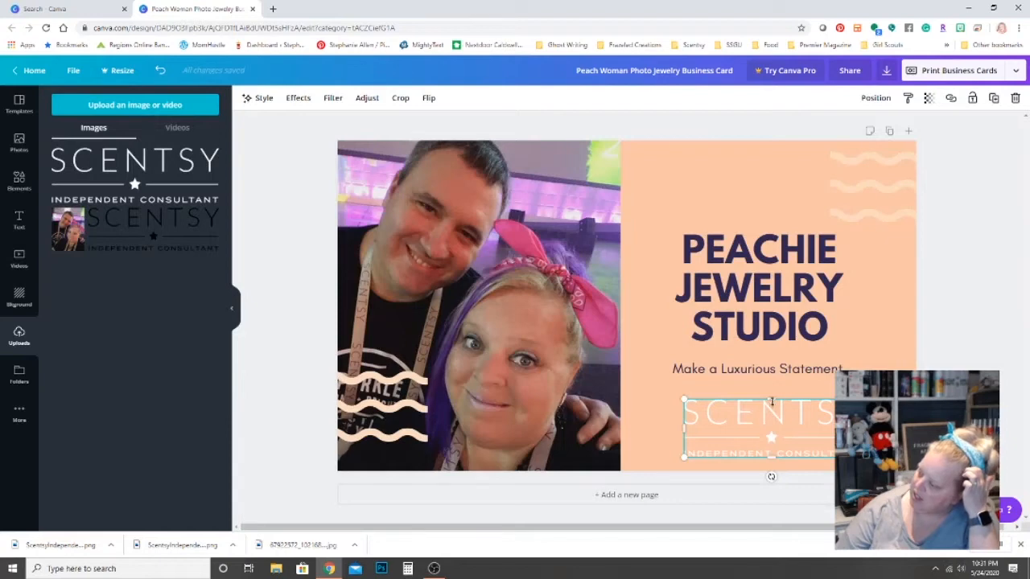
left_click(893, 358)
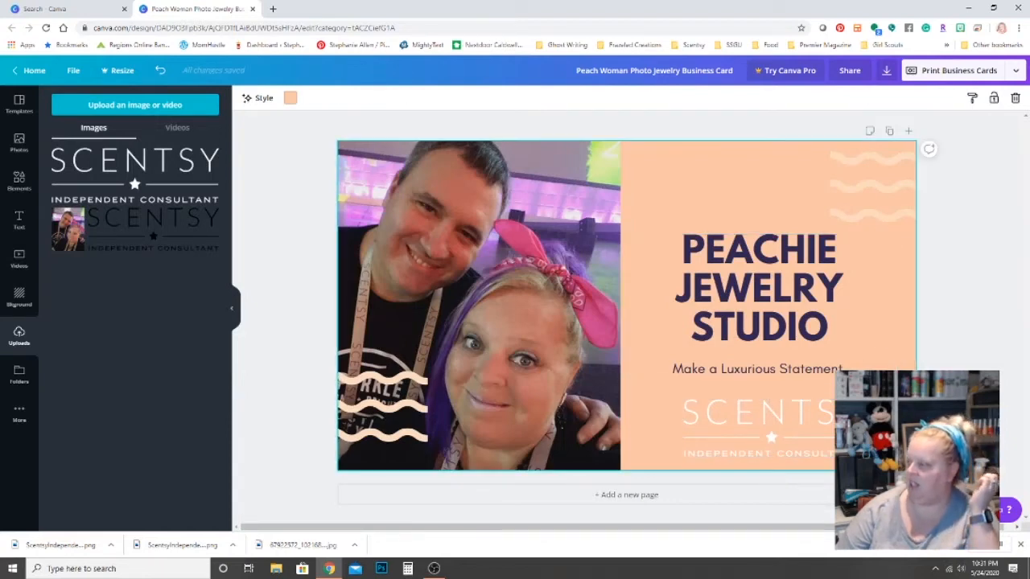
Select the words JEWELRY and PEACHIE in the title.
left_click(756, 273)
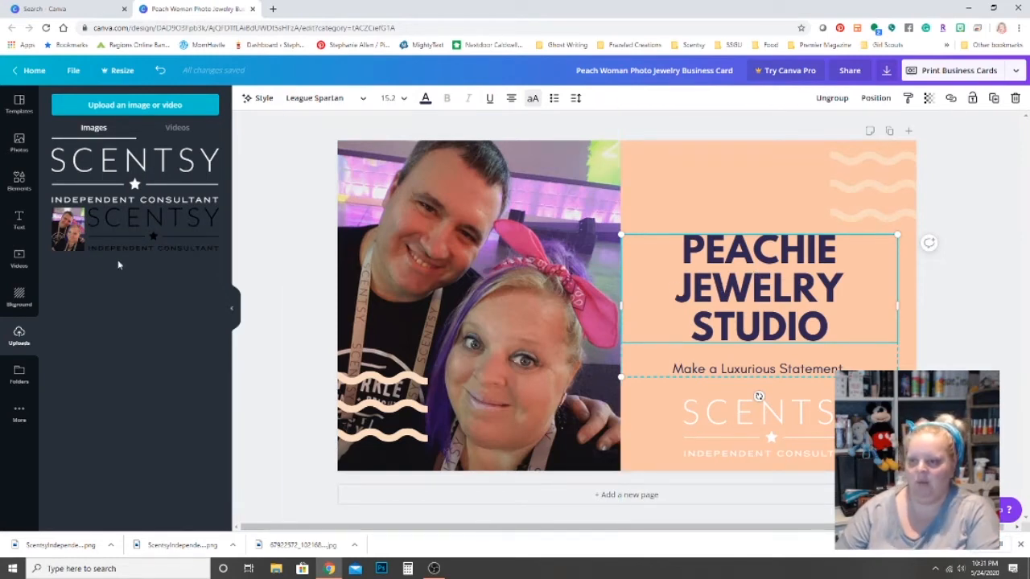
double_click(714, 280)
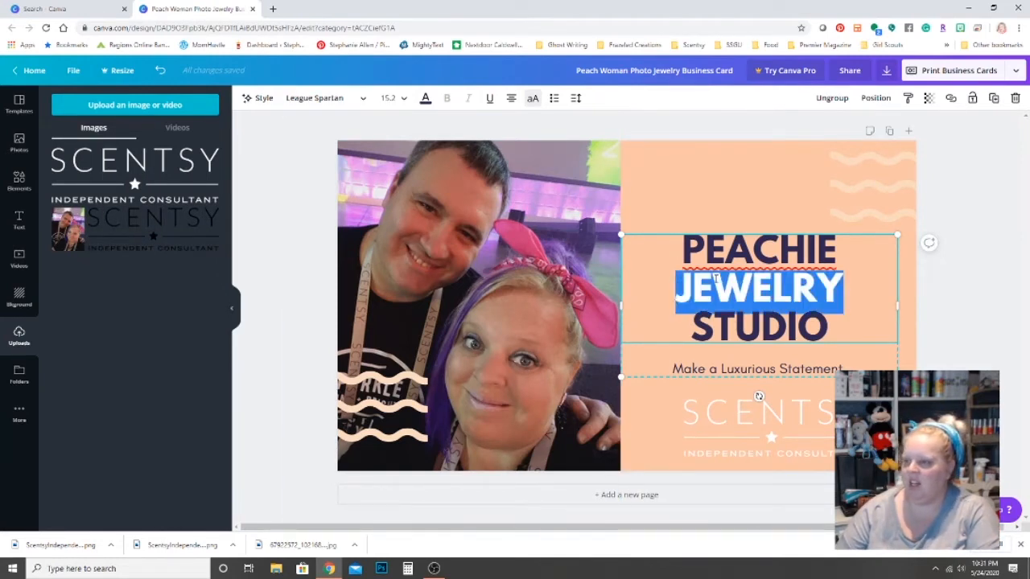
double_click(715, 254)
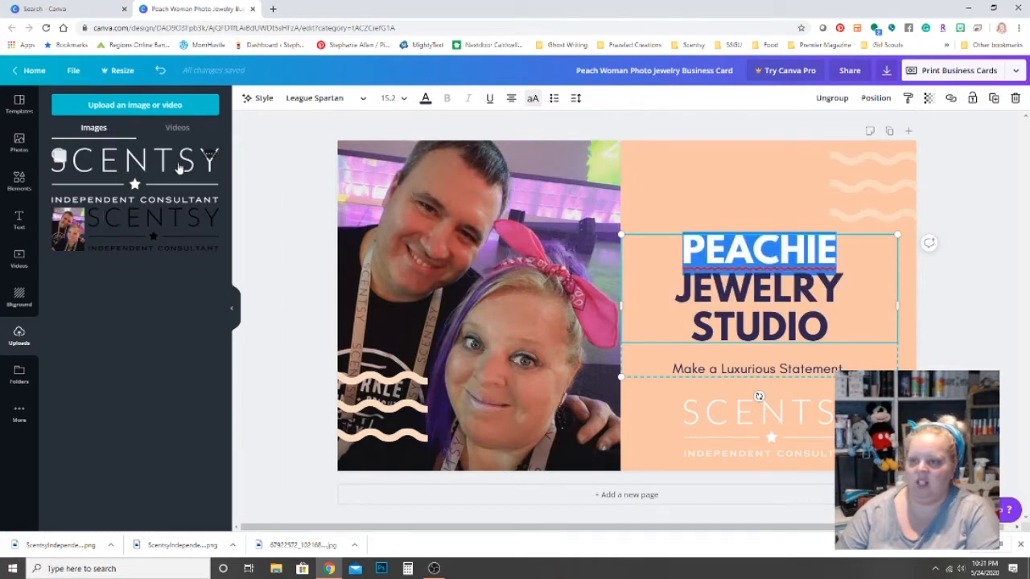
Add the 'love and joy' font combination from Text and shrink it.
left_click(20, 221)
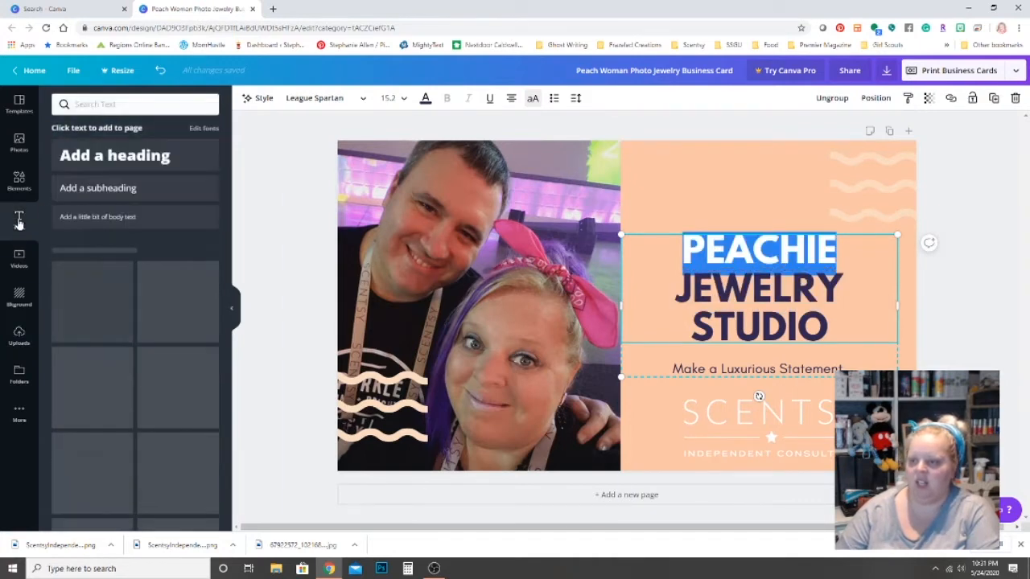
scroll(147, 332, "down", 2)
scroll(147, 331, "down", 3)
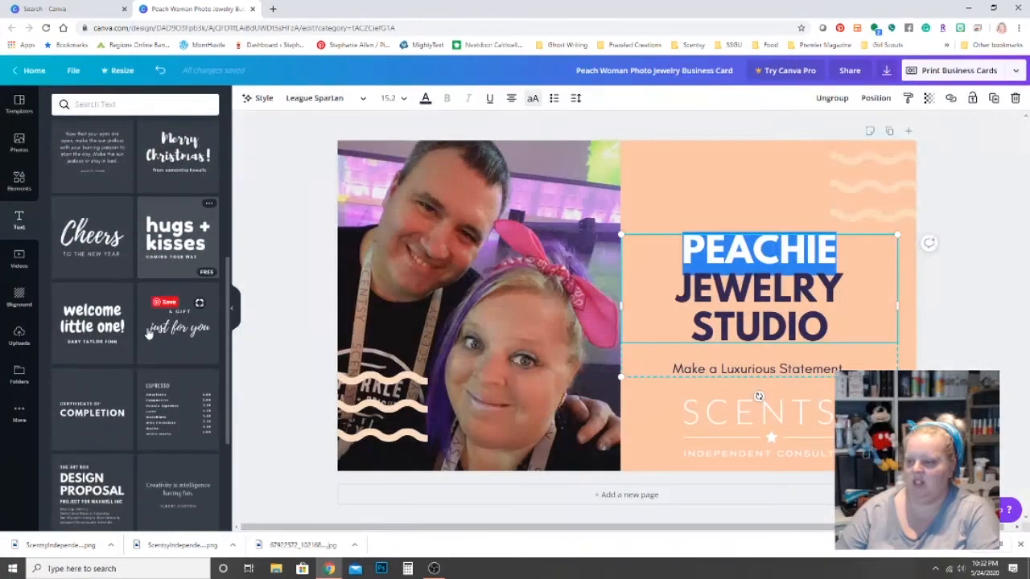
scroll(147, 336, "down", 3)
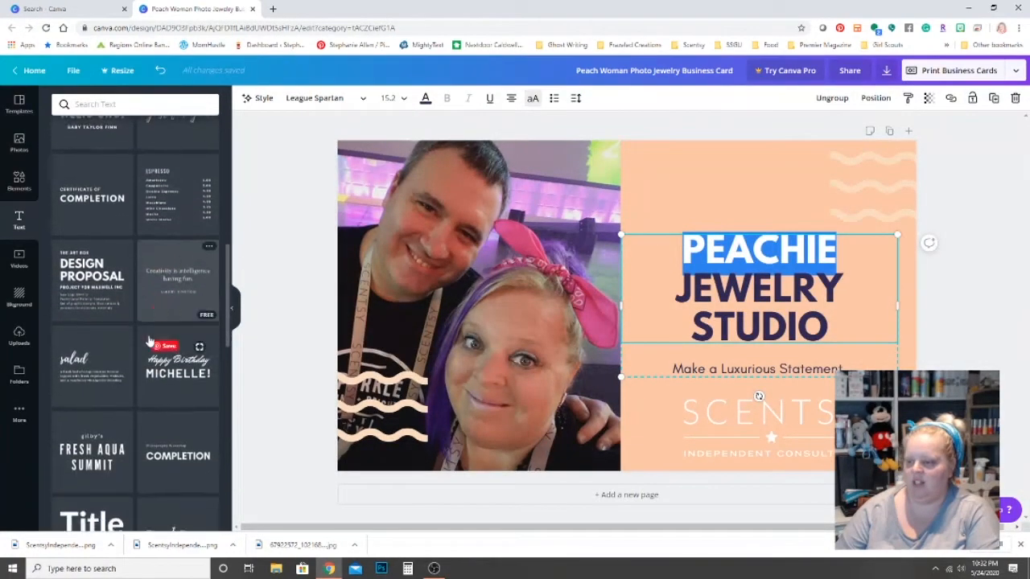
scroll(150, 339, "down", 2)
scroll(150, 340, "down", 1)
scroll(149, 340, "up", 2)
scroll(155, 333, "up", 8)
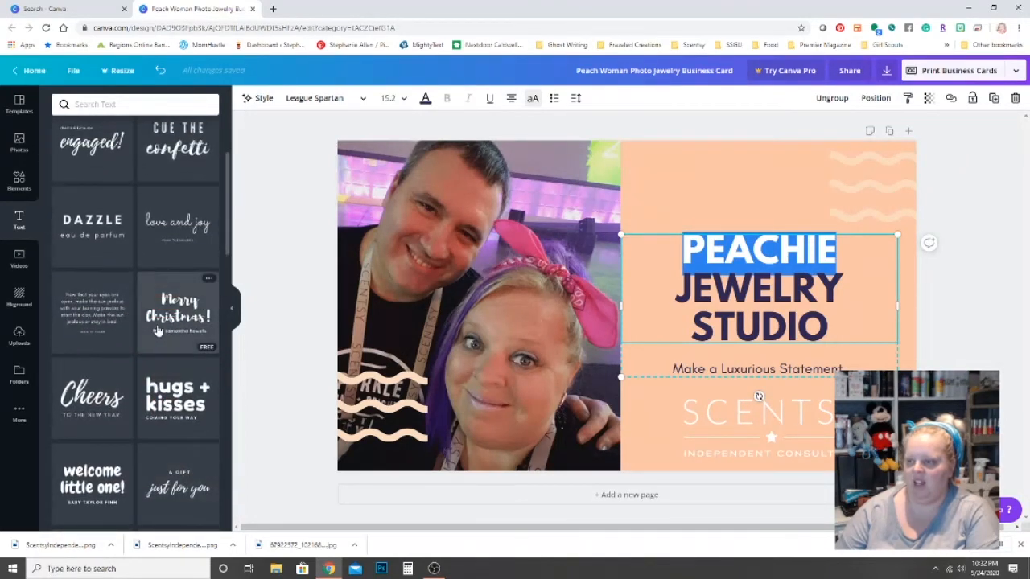
scroll(156, 322, "up", 3)
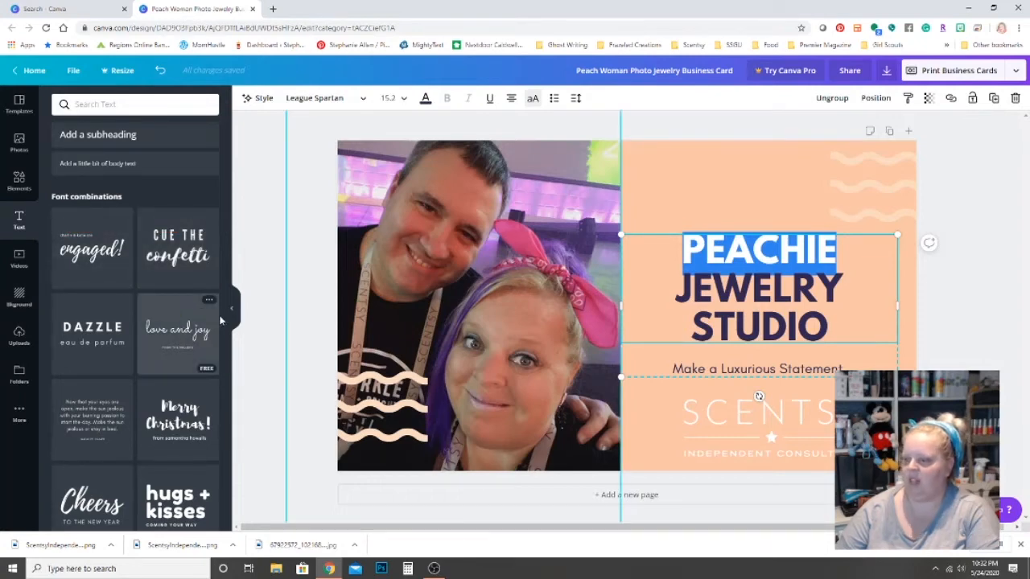
left_click(191, 334)
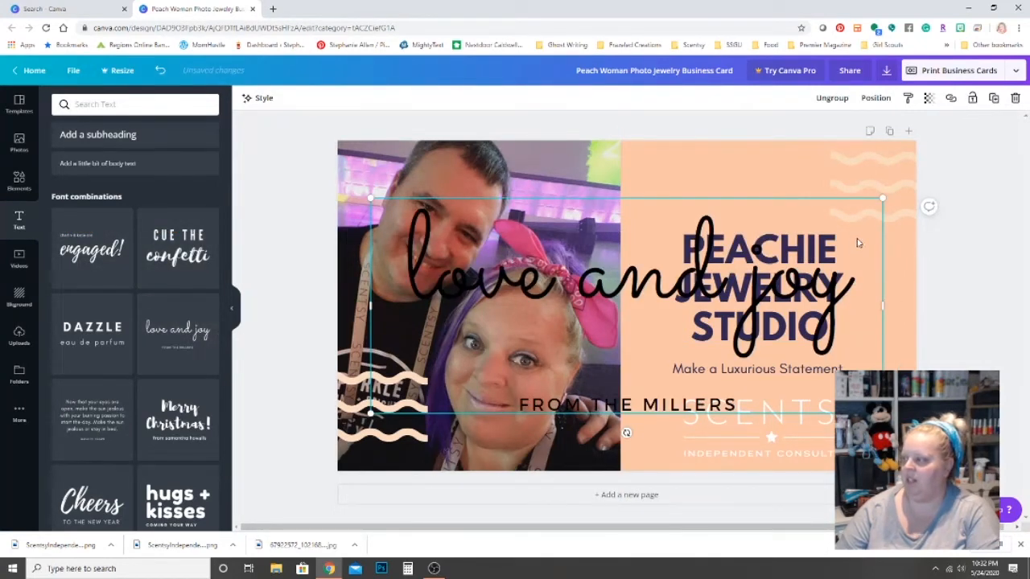
left_click_drag(884, 198, 700, 306)
Delete the PEACHIE JEWELRY STUDIO title, the peach background block and the empty image box.
left_click(776, 296)
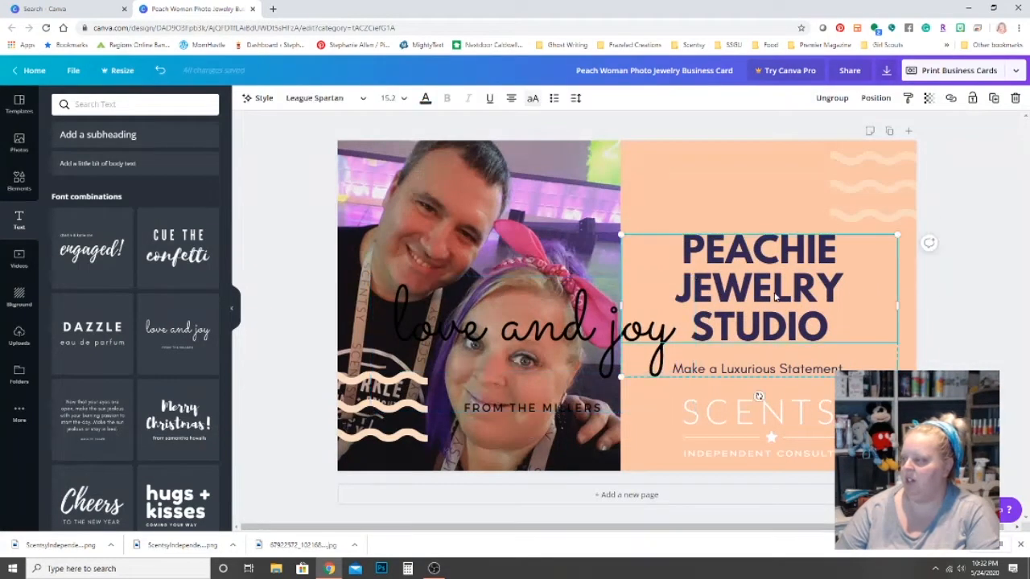
key("Delete")
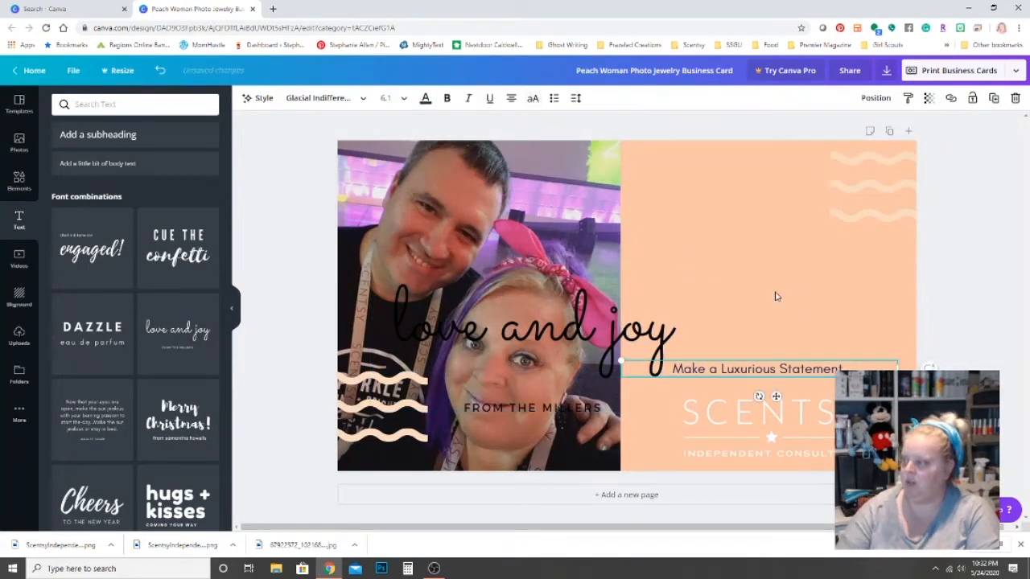
left_click(794, 363)
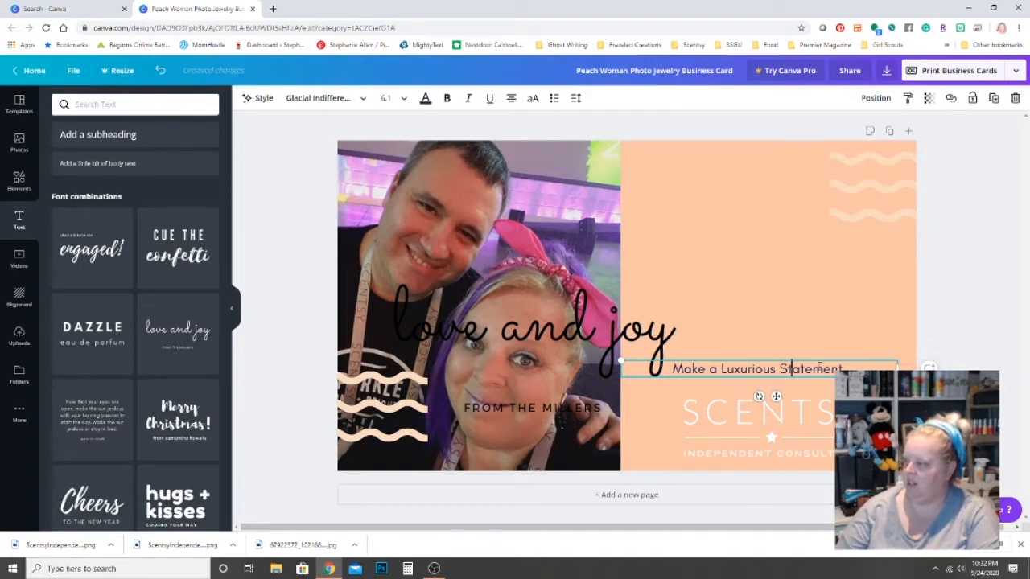
left_click(870, 363)
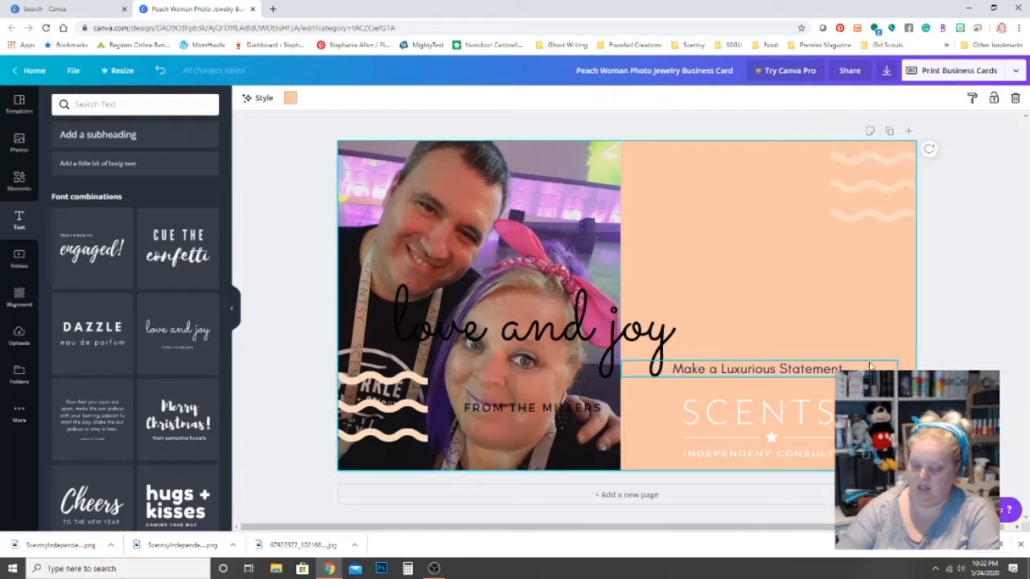
key("Delete")
left_click(809, 427)
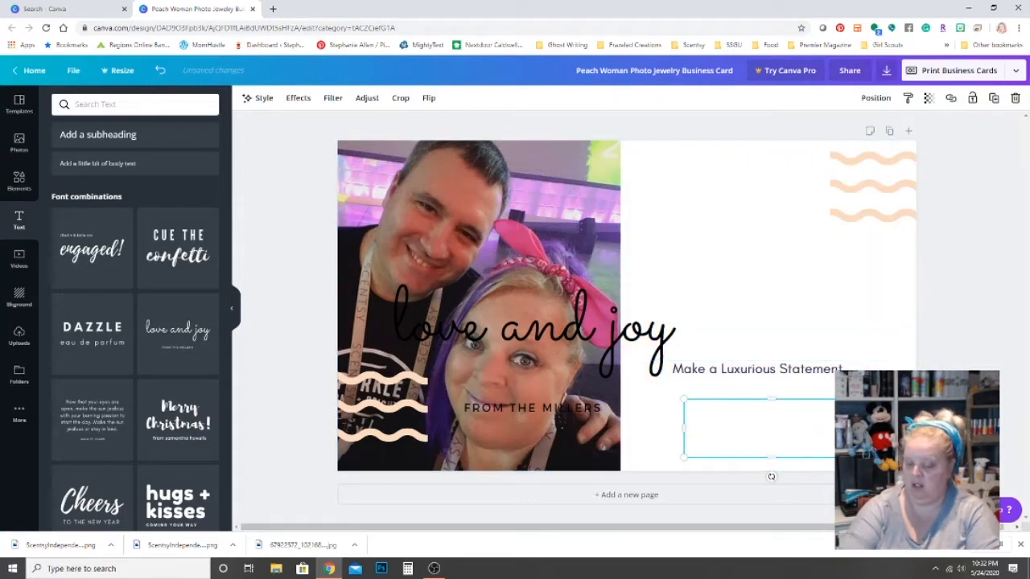
key("Delete")
Shrink the love and joy group, move it up-right, and inspect the right-edge wavy line.
left_click(673, 293)
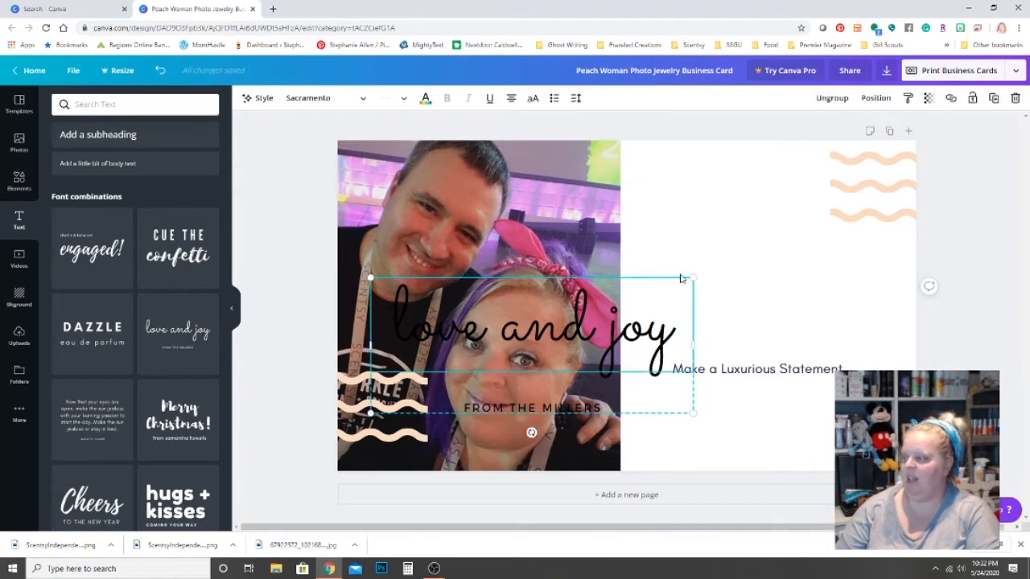
mouse_move(693, 276)
left_mouse_down()
mouse_move(608, 328)
mouse_move(792, 248)
mouse_move(862, 232)
left_mouse_up()
left_click(891, 218)
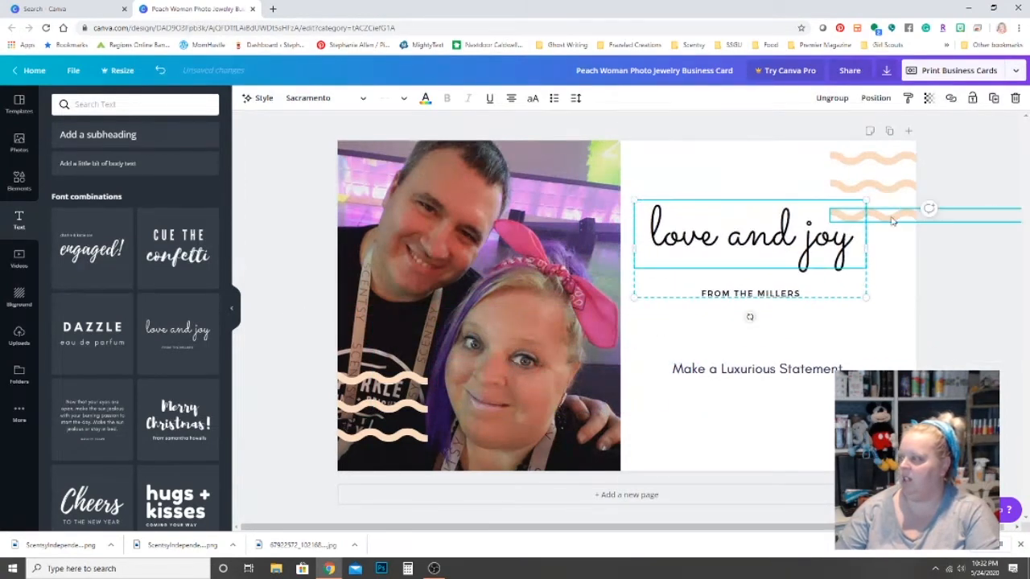
double_click(891, 218)
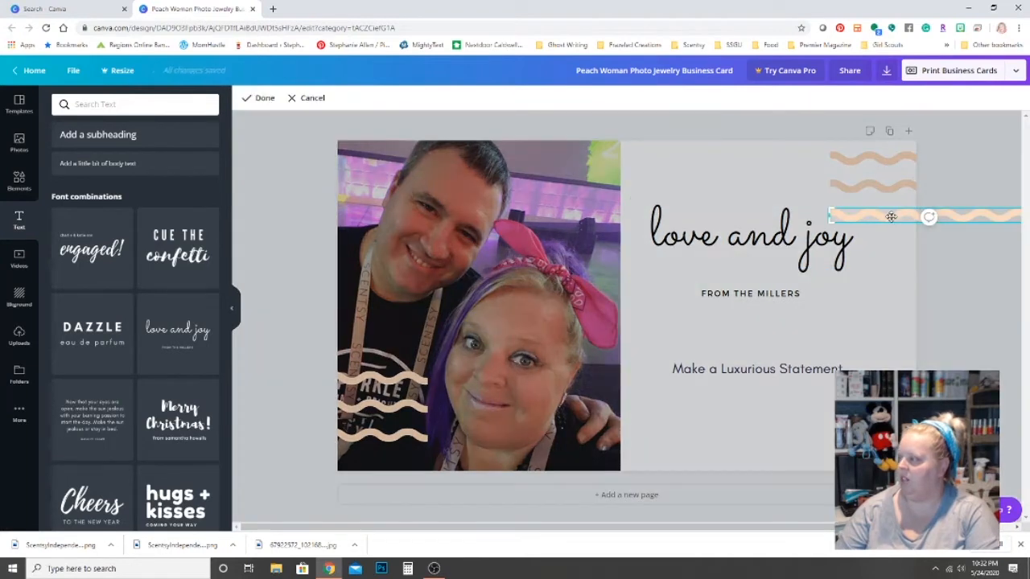
right_click(891, 219)
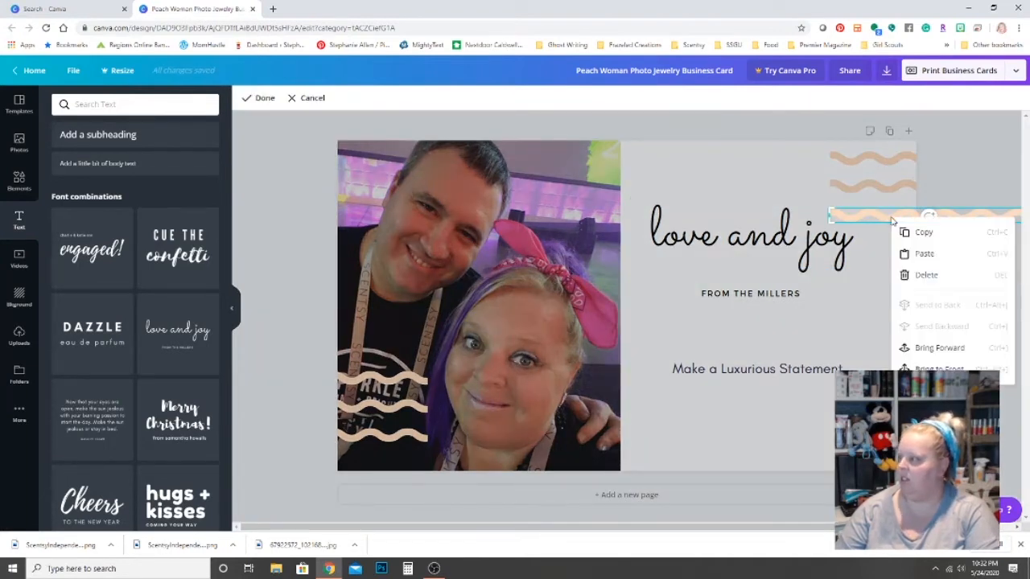
left_click(883, 221)
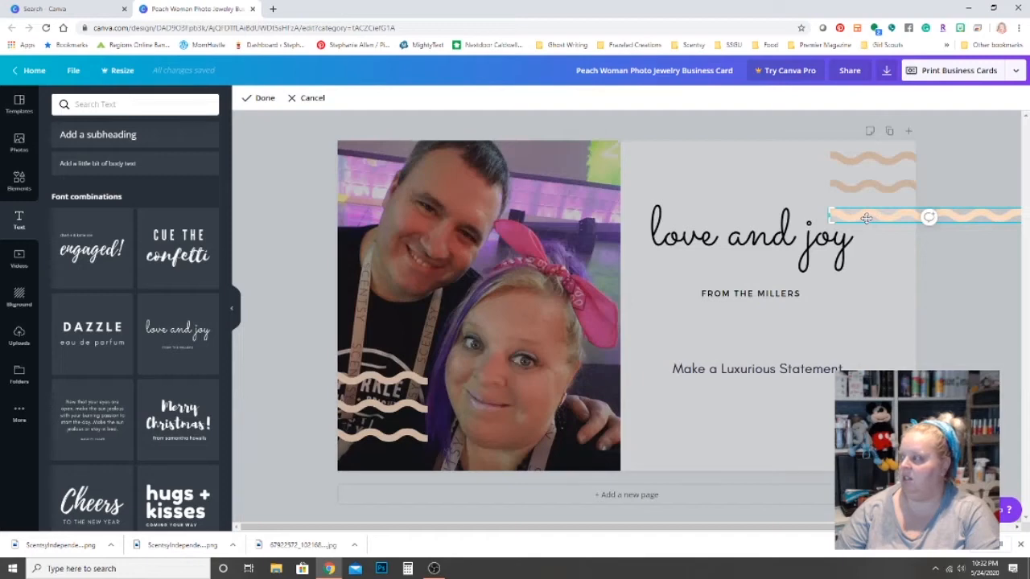
left_click(781, 247)
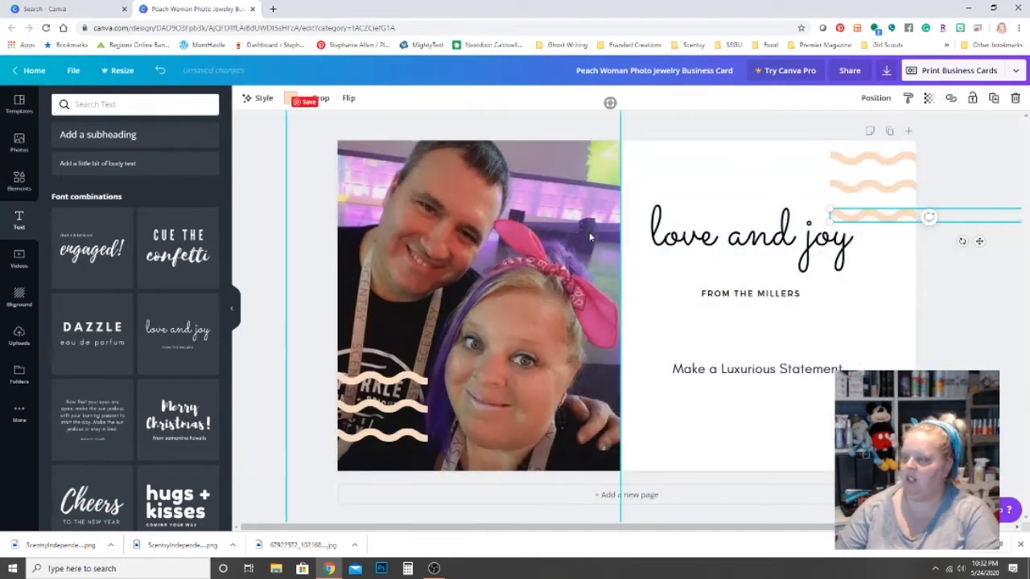
Replace the 'love and' text with the couple's first names at font size 14.
left_click(773, 247)
left_click_drag(649, 236, 852, 247)
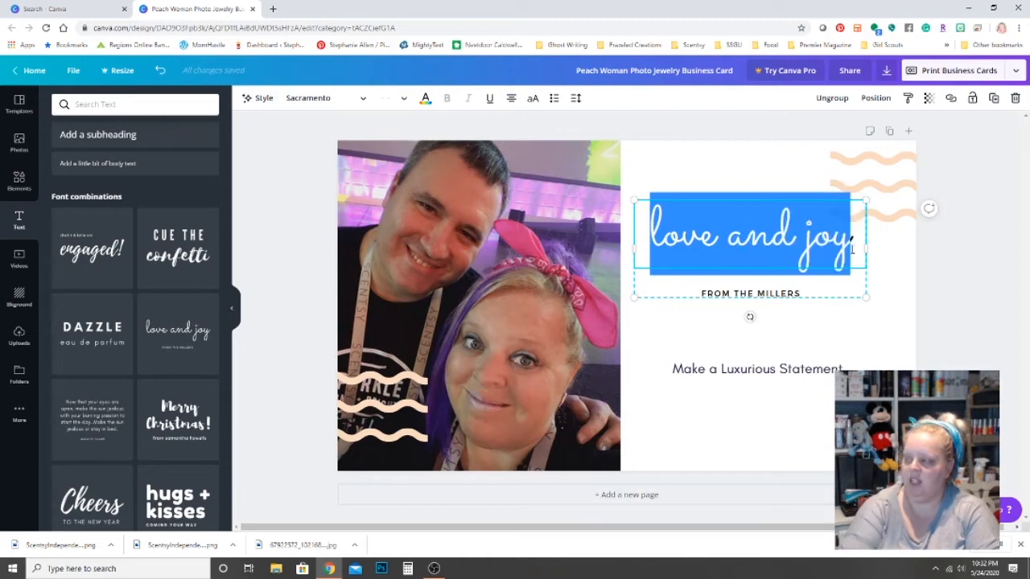
type("Steph")
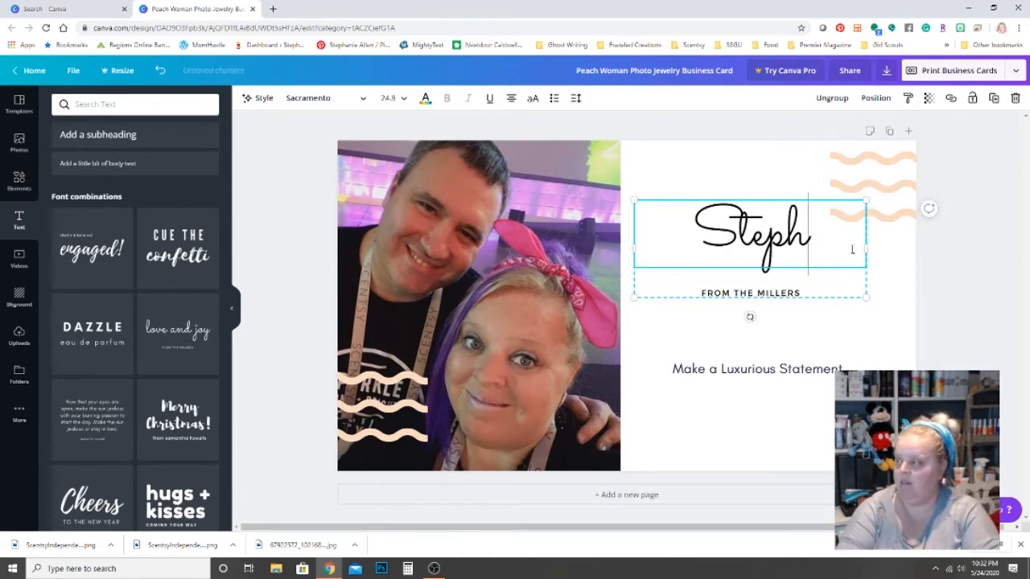
type(" & David")
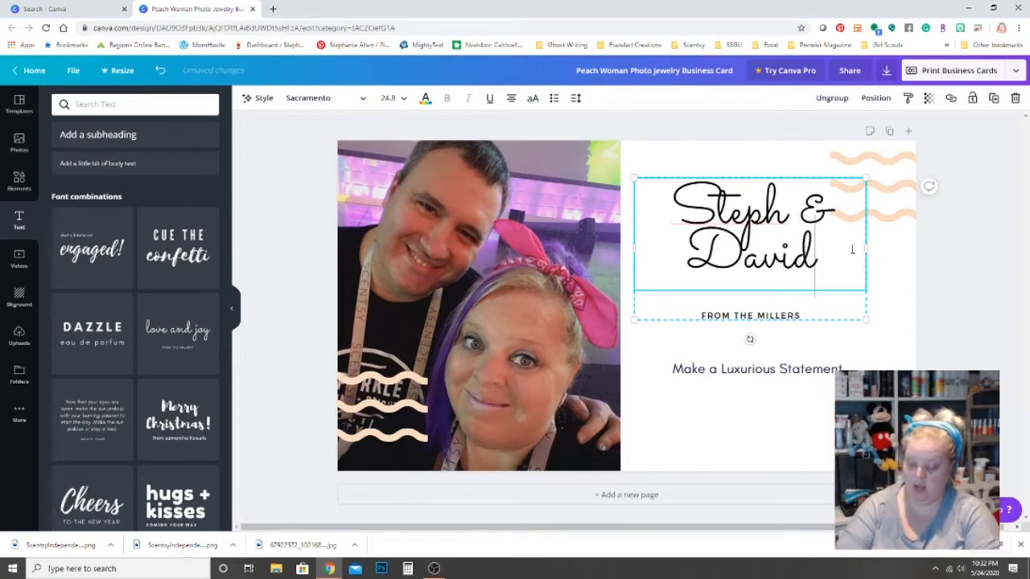
key("ctrl+a")
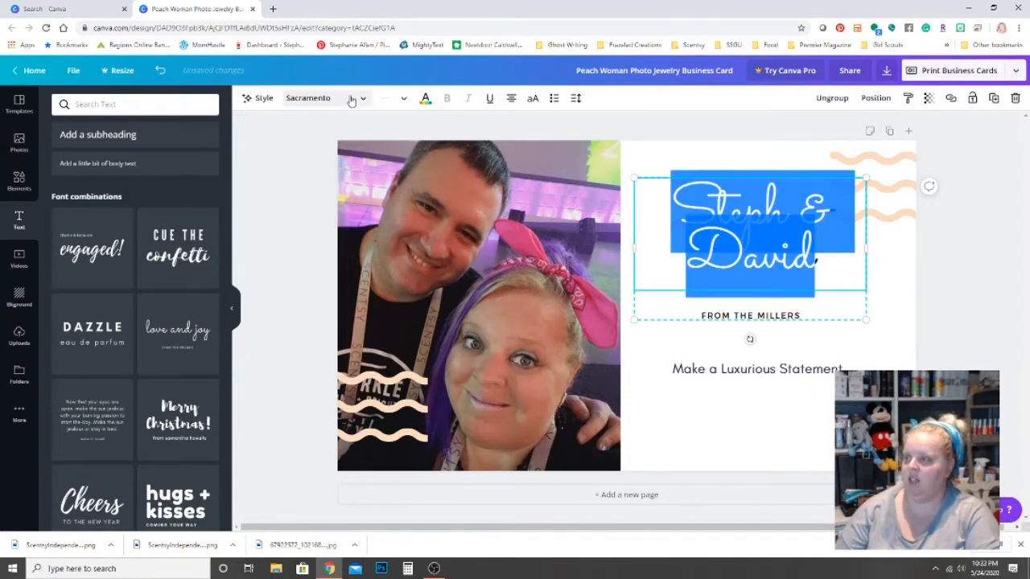
left_click(405, 98)
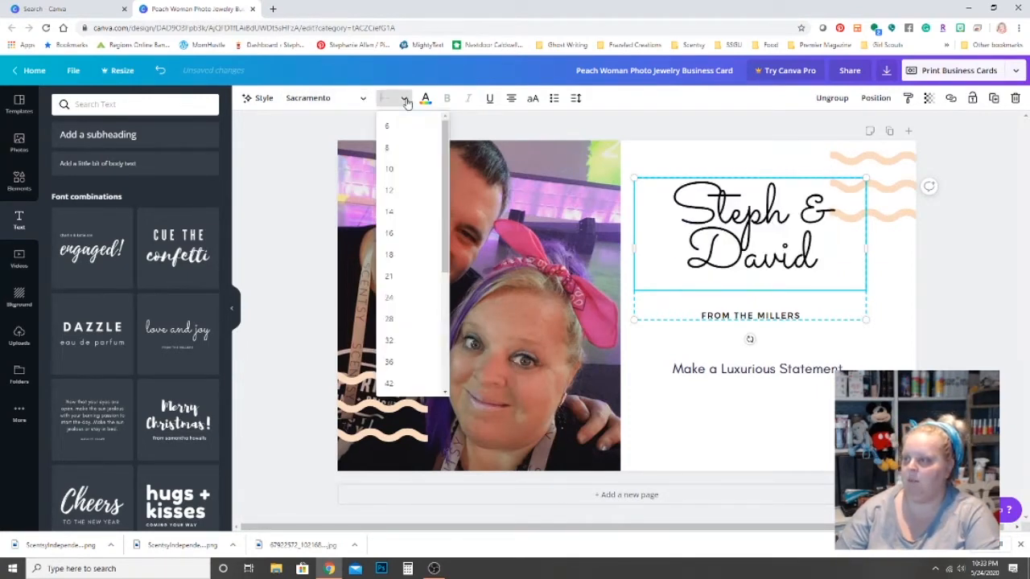
left_click(397, 213)
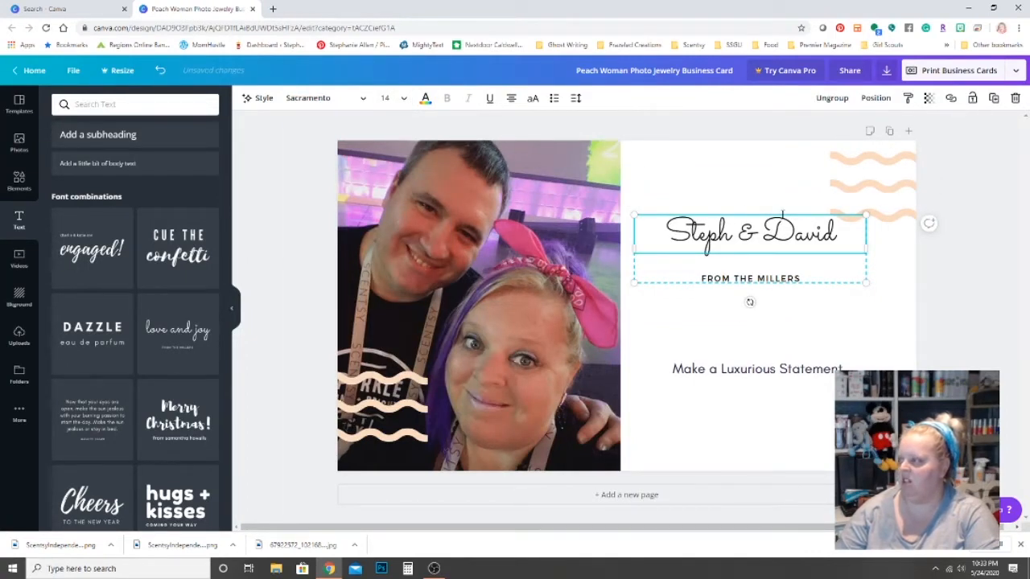
Enlarge the name title, move it against the photo edge, and delete the subtitle.
left_click_drag(839, 233, 624, 237)
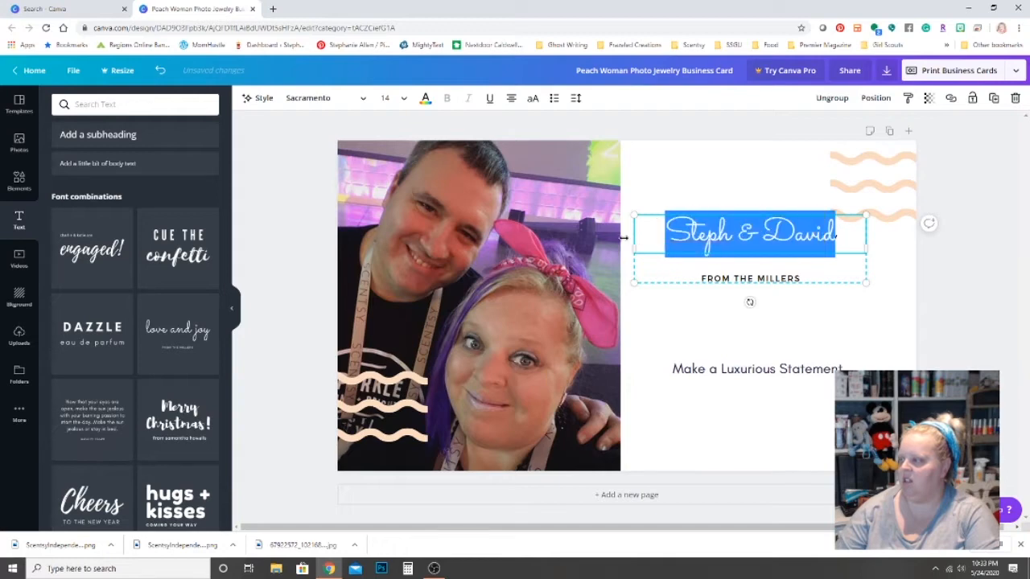
left_click_drag(865, 213, 939, 193)
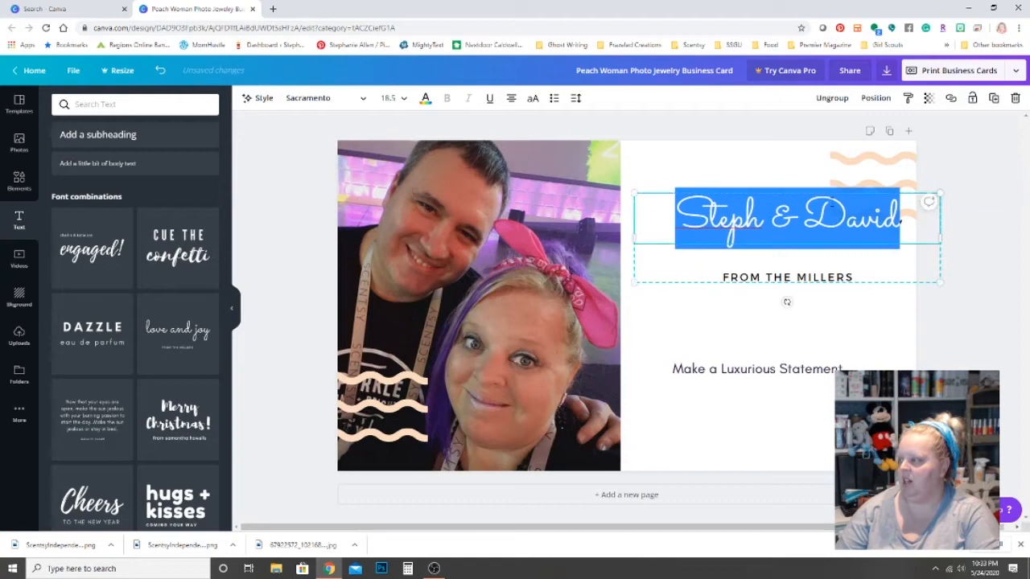
left_click(789, 167)
left_click_drag(796, 214, 753, 235)
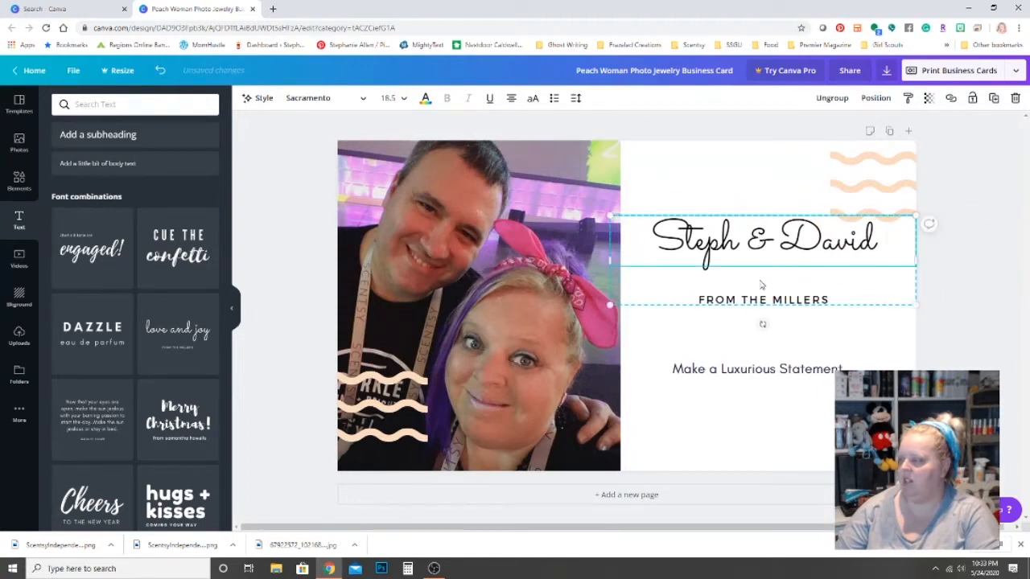
left_click(750, 302)
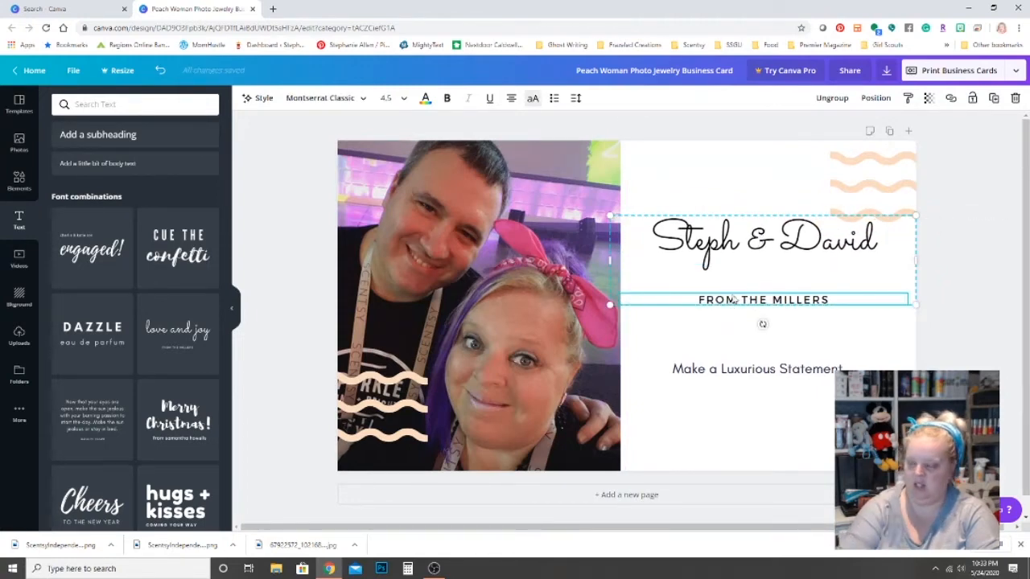
key("Delete")
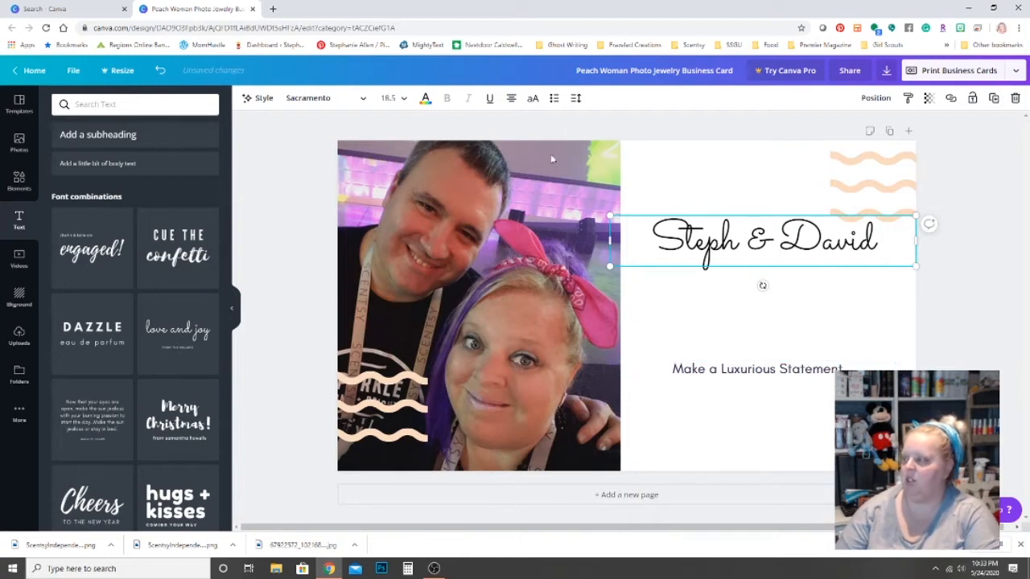
Replace the tagline with a 'Shop:' line giving the shop's web address.
left_click(759, 369)
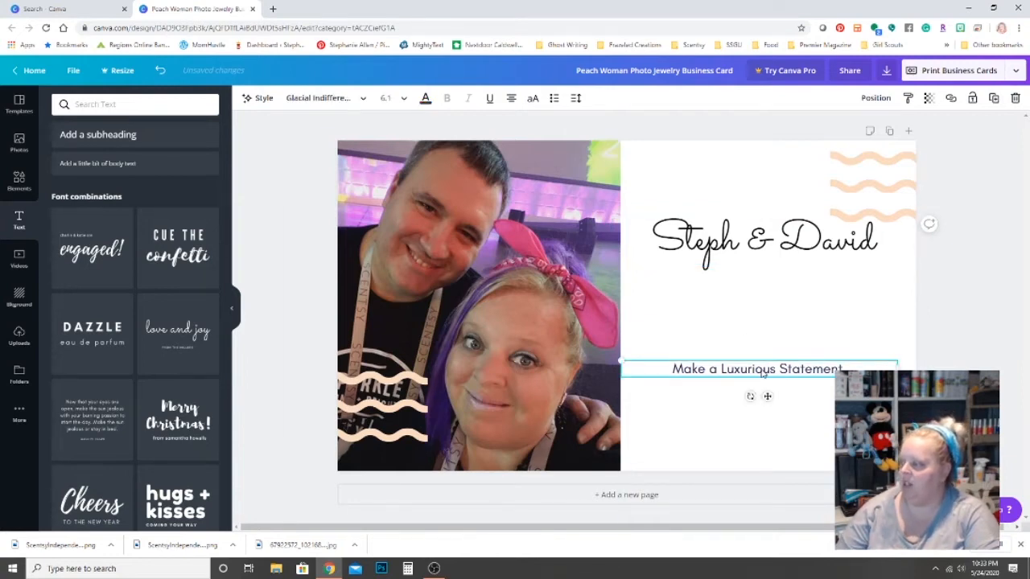
double_click(701, 372)
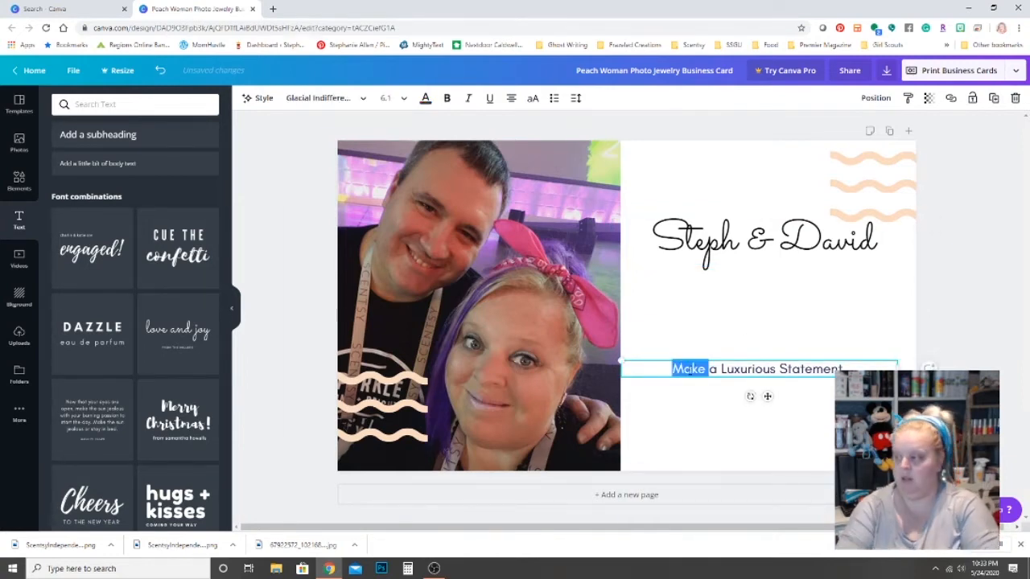
type("Shop:")
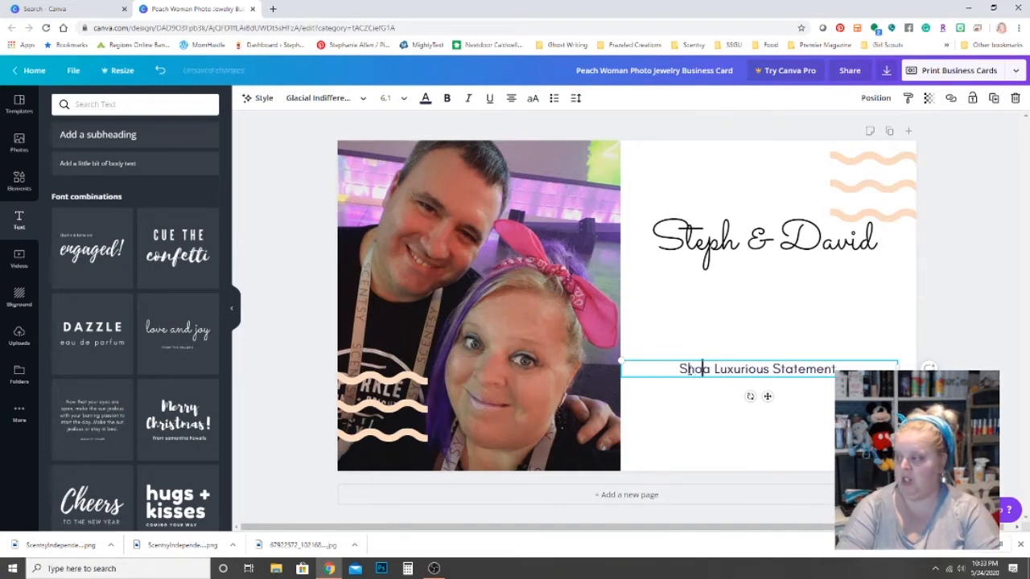
triple_click(689, 369)
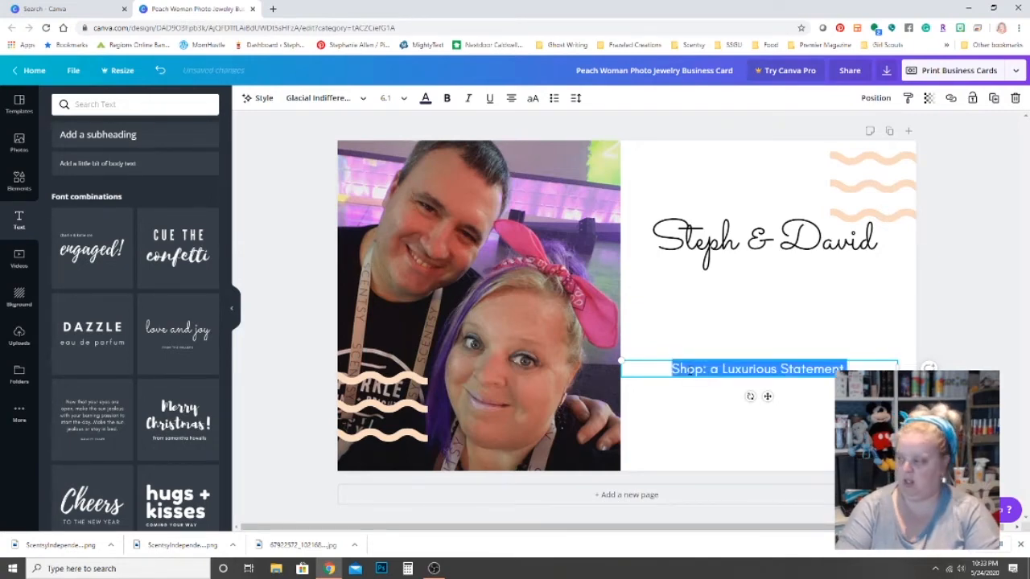
type("Shop:")
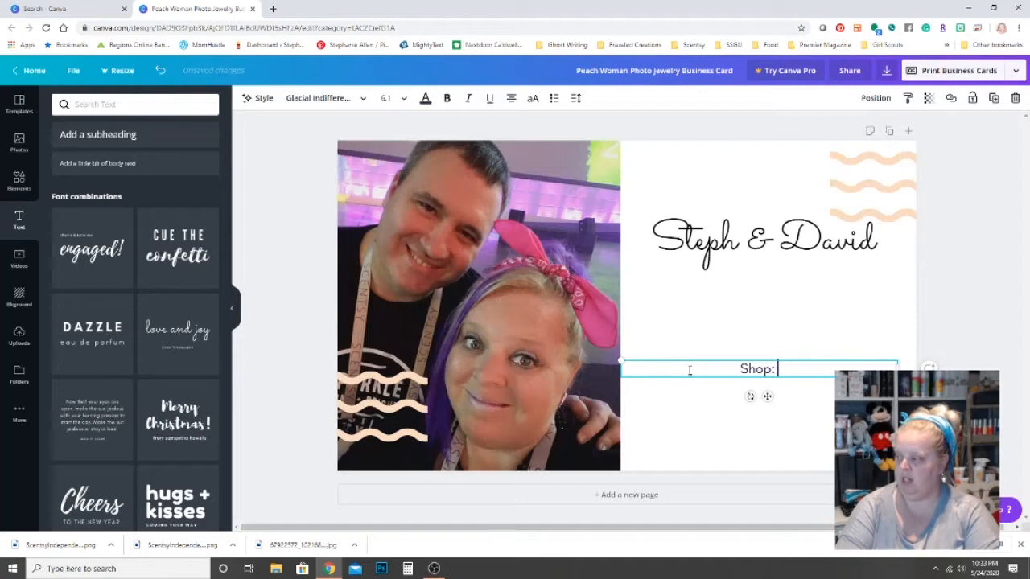
type(" Yes.S")
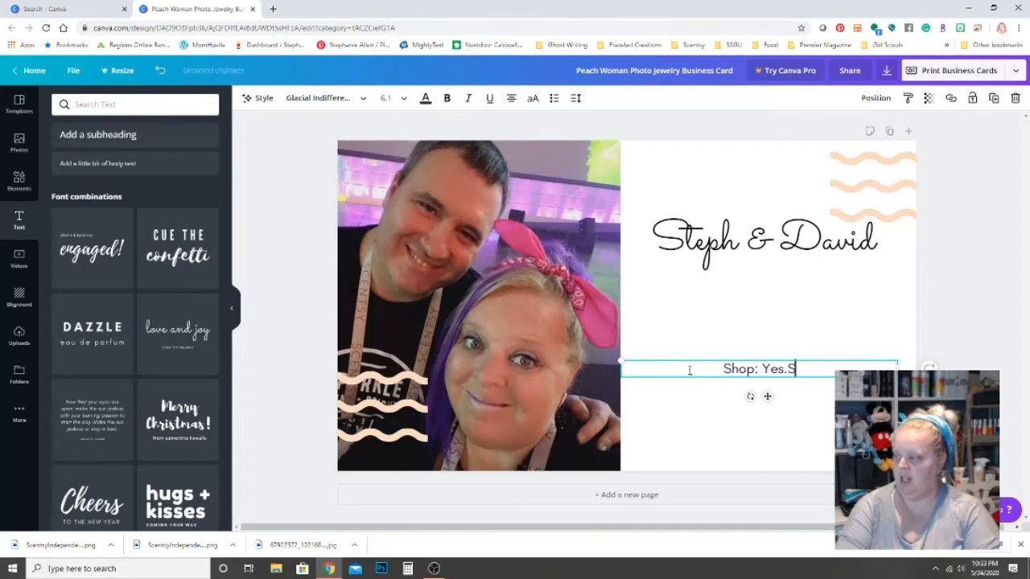
type("centsy.US")
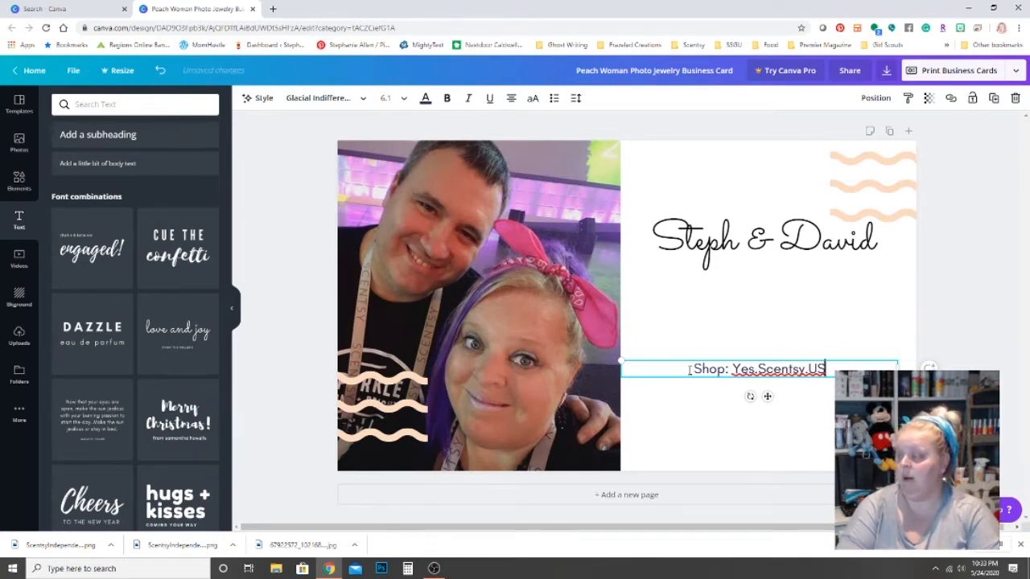
key("Return")
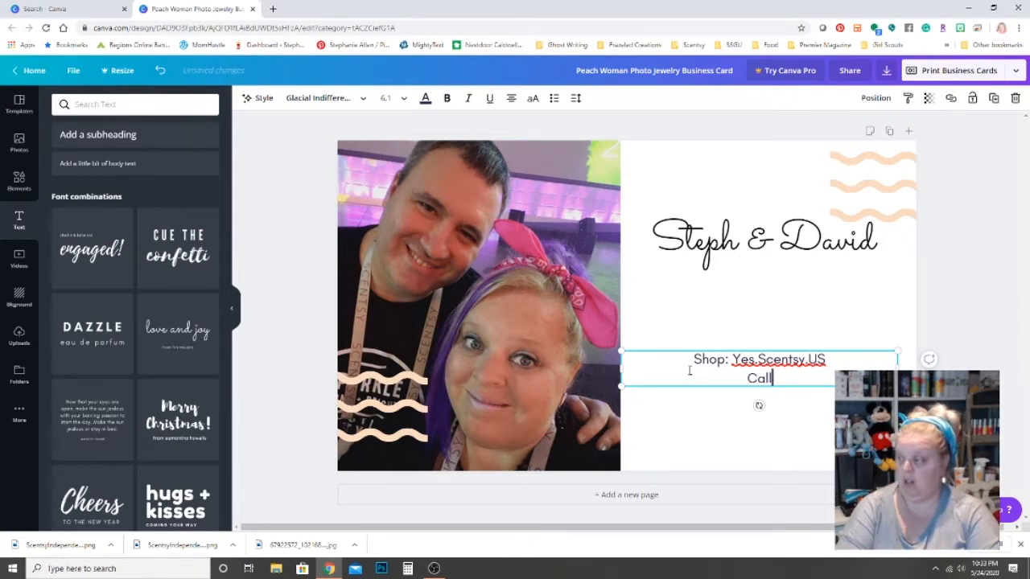
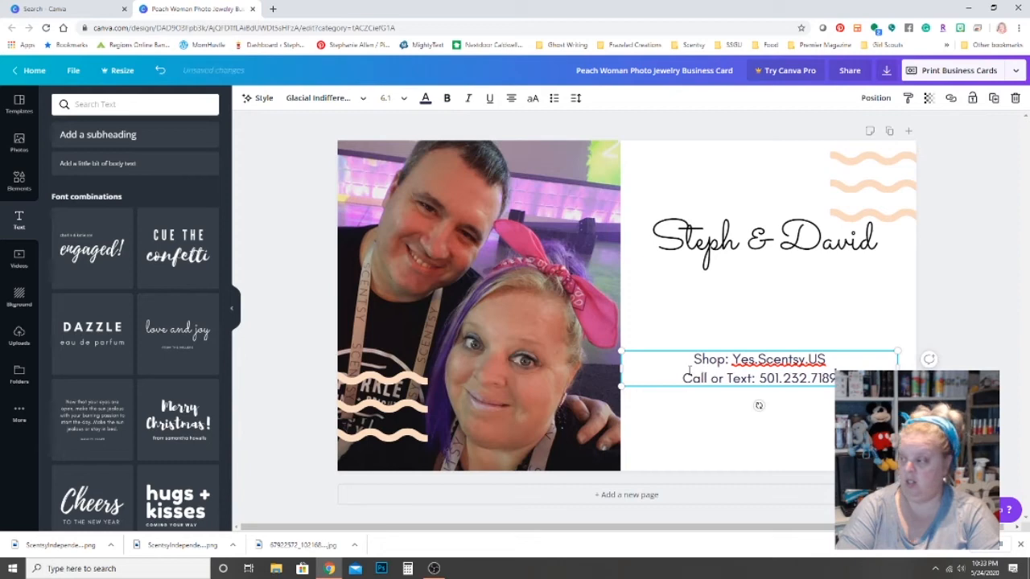
Add the 'Call or Text' phone number, Facebook handle and Instagram handle lines.
key("Return")
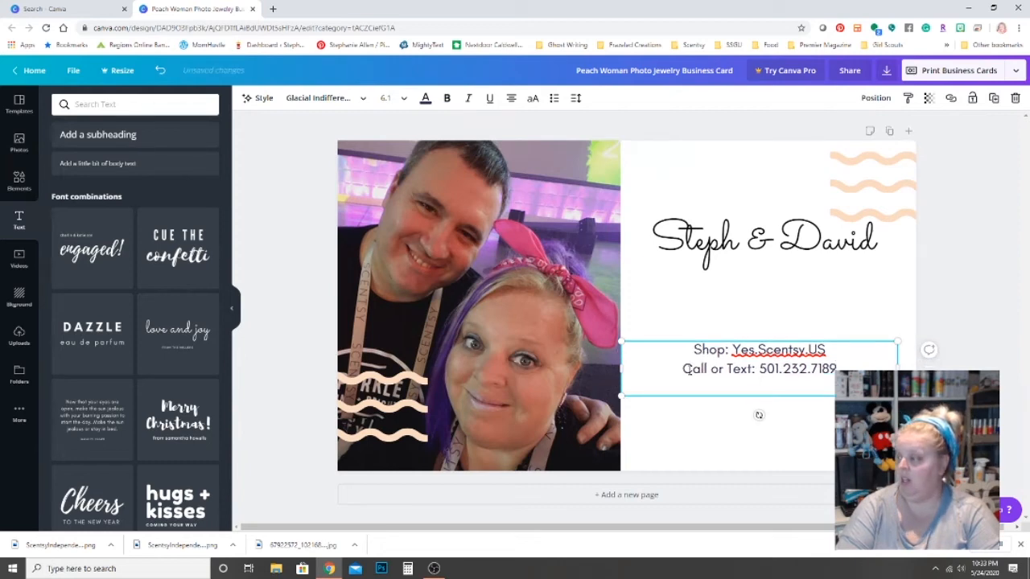
type("Facebook")
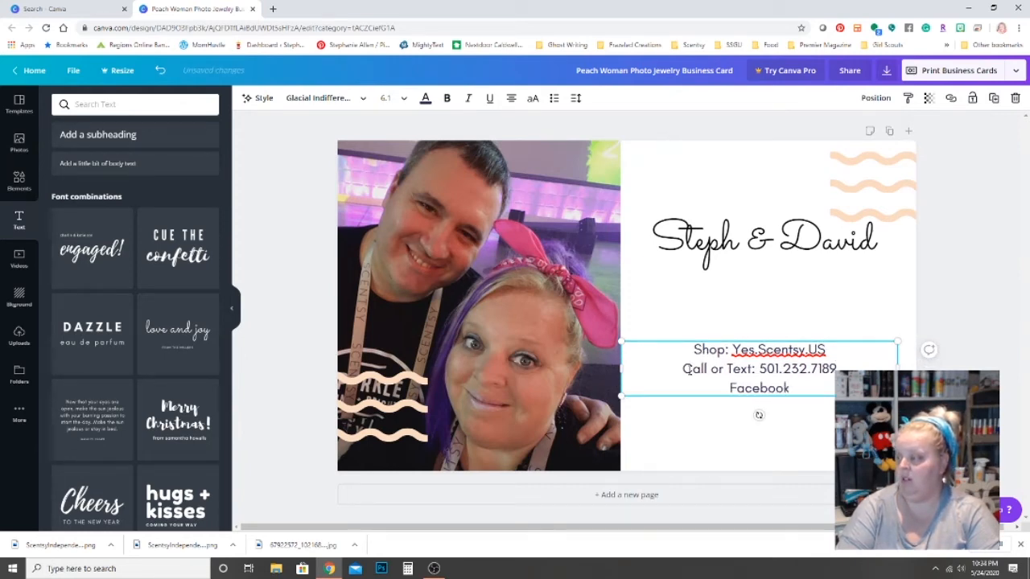
type(": @Sim")
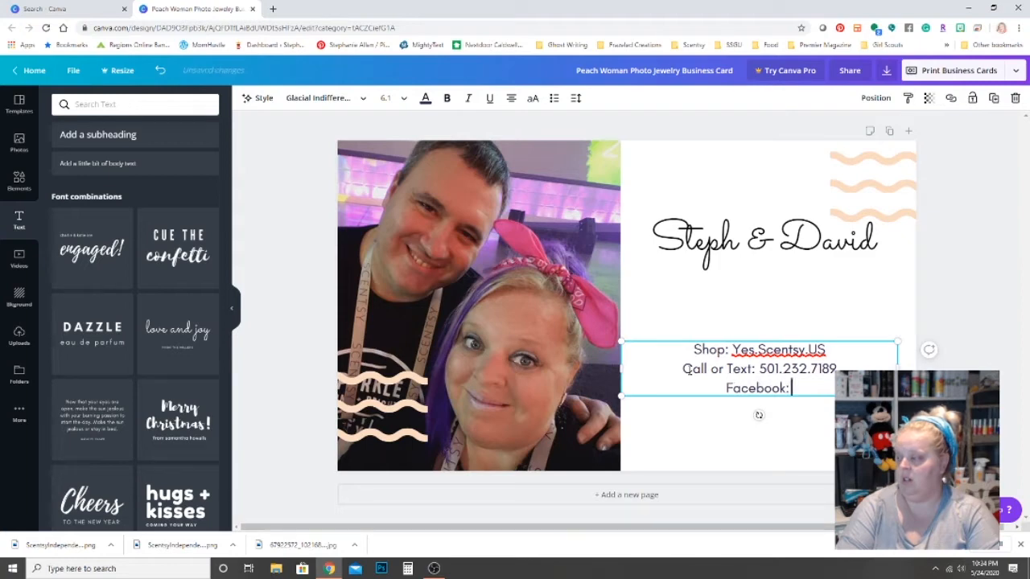
key("BackSpace")
key("BackSpace")
key("BackSpace")
type("WaxSquad")
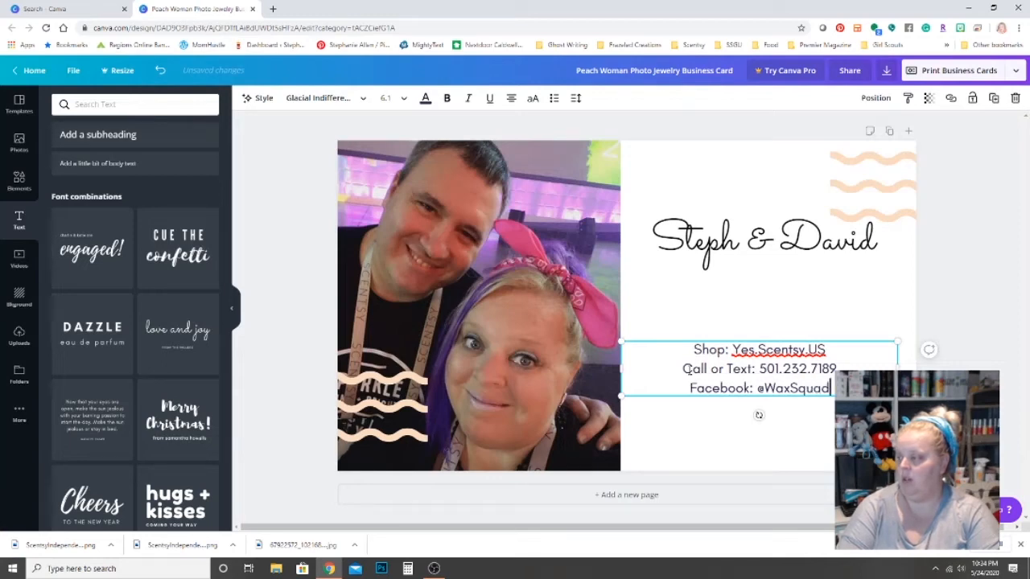
key("Return")
type("Instag")
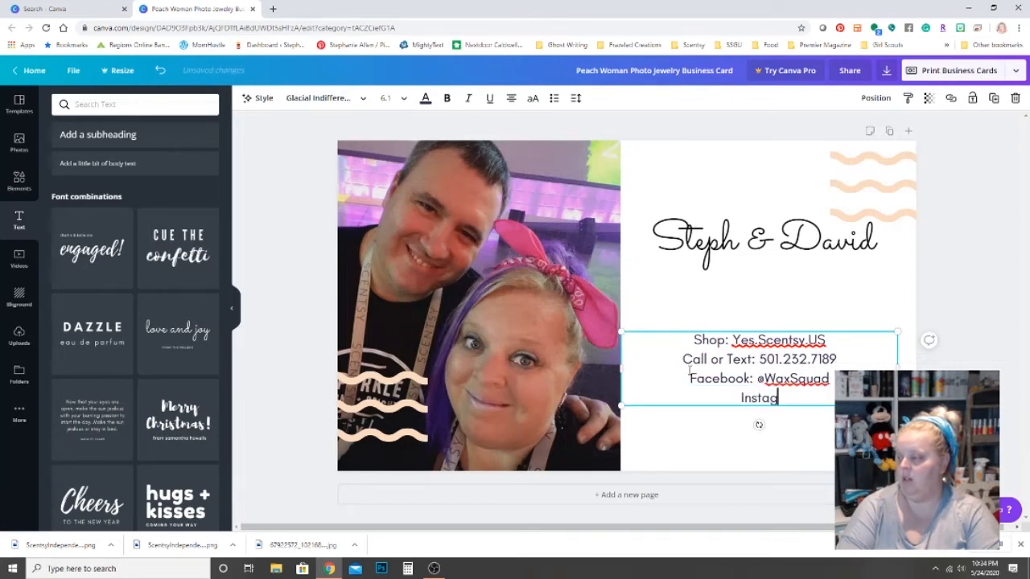
type("ram: @")
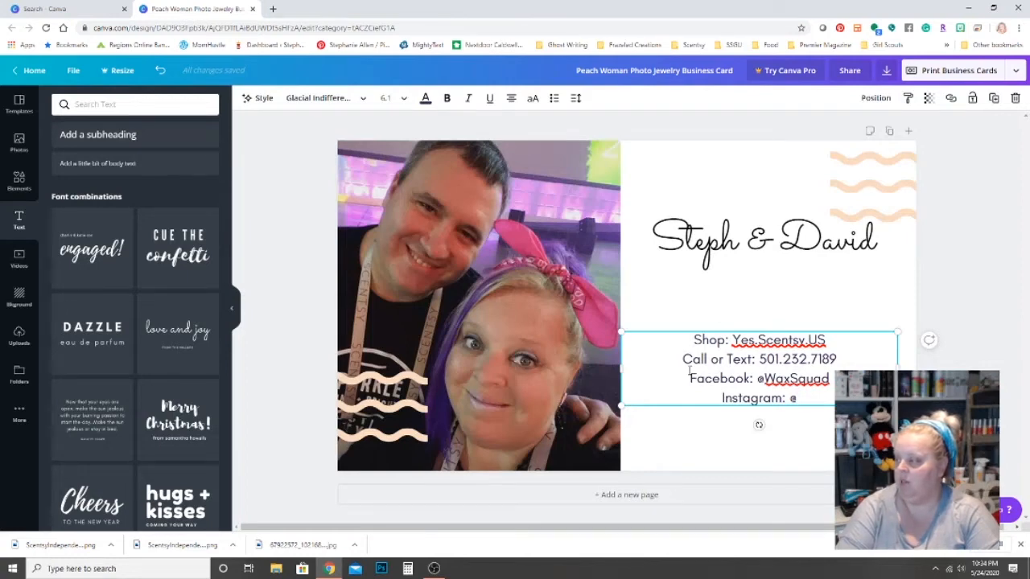
type("Wax")
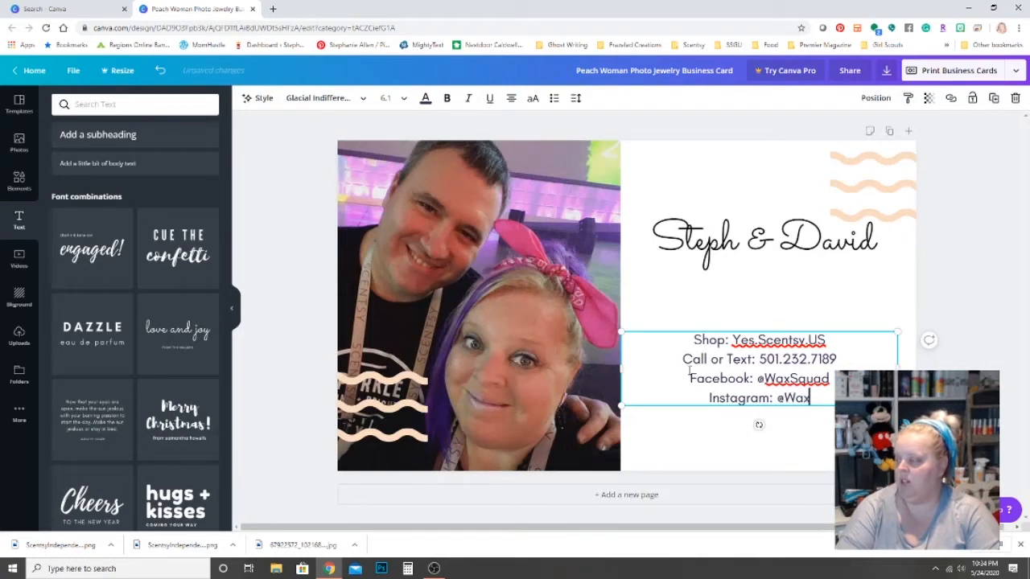
type("Squad")
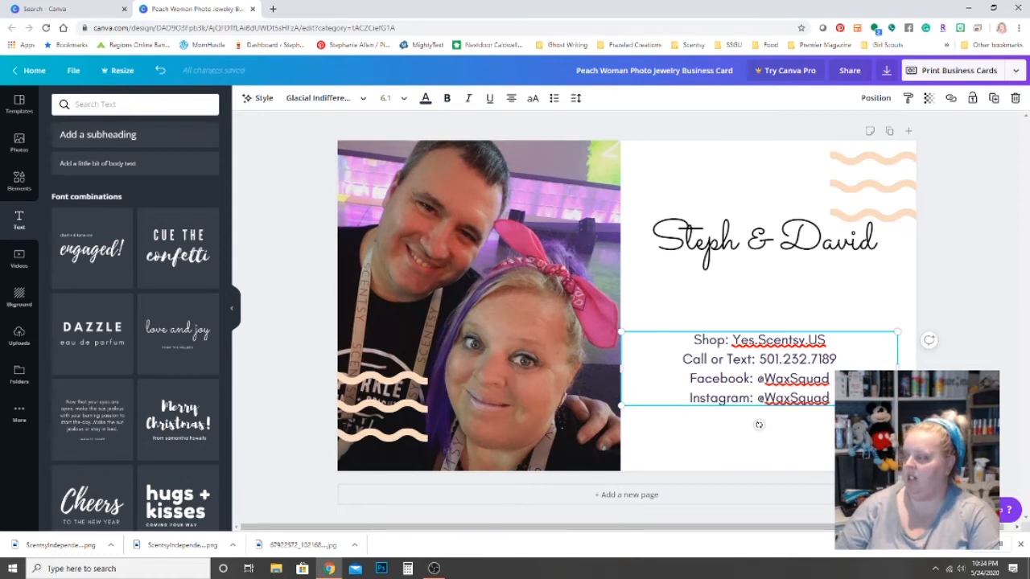
left_click_drag(831, 398, 665, 325)
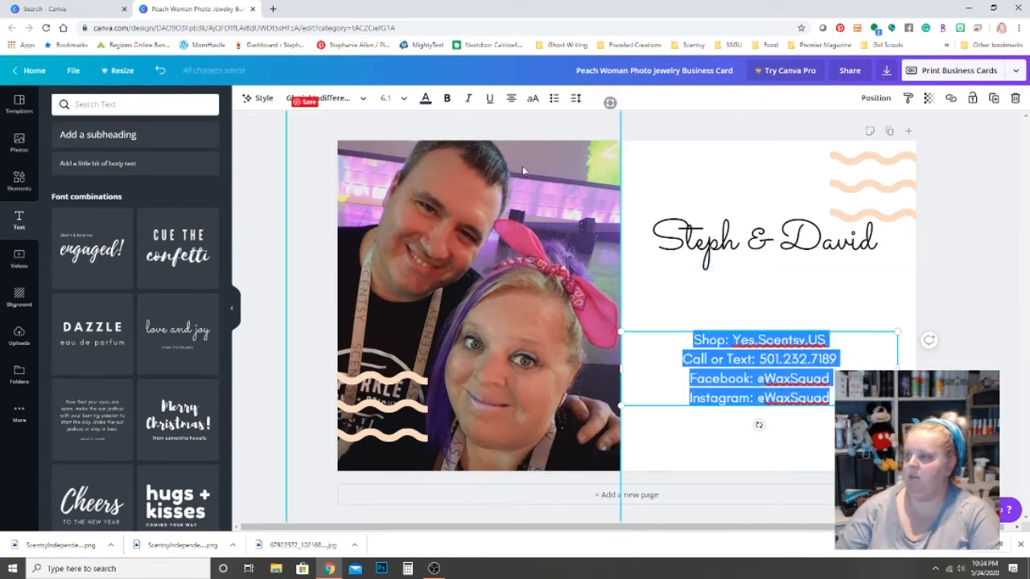
Set the contact lines to size 10 and move them up beneath the names.
left_click(404, 99)
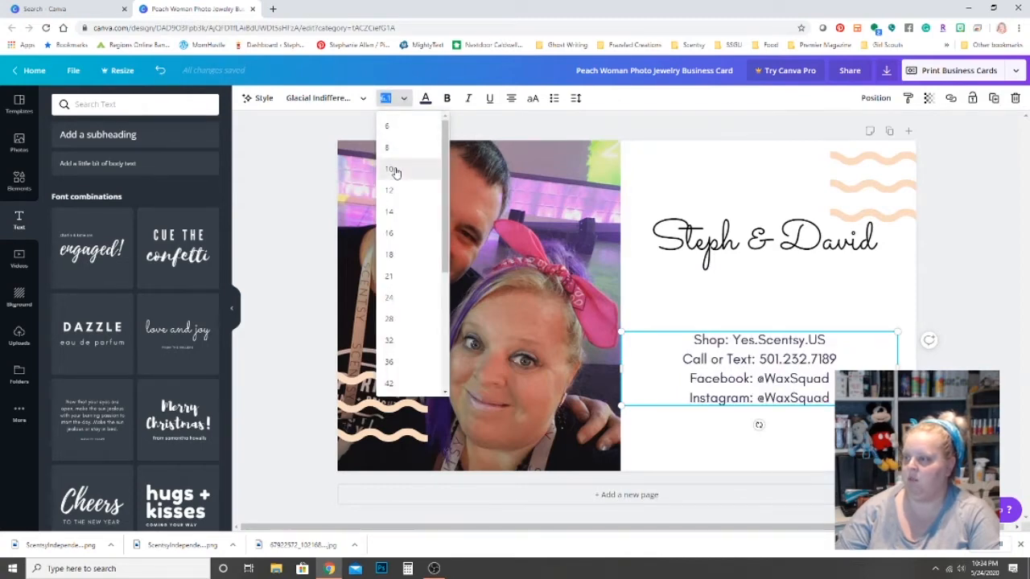
left_click(391, 169)
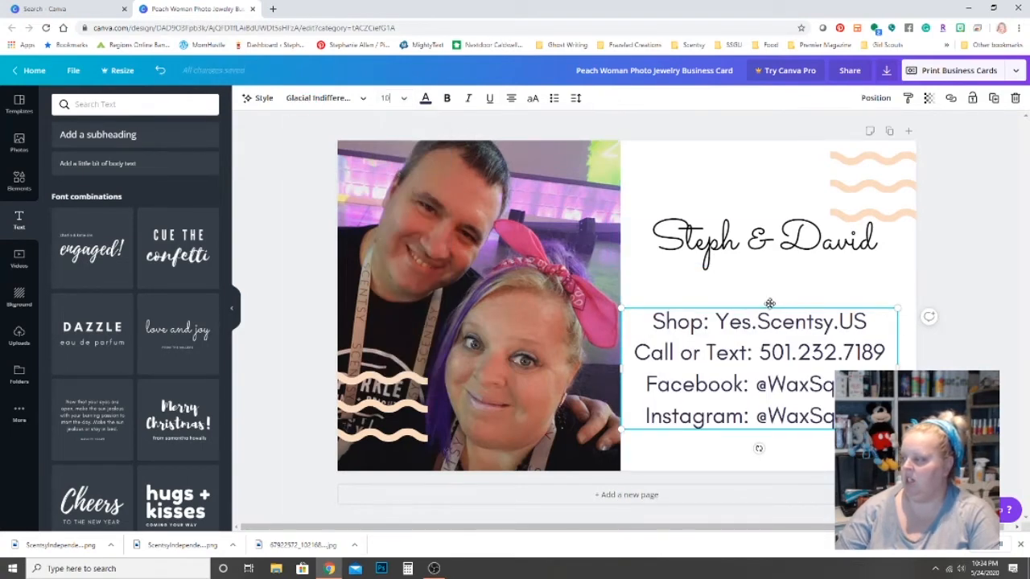
left_click_drag(770, 306, 783, 273)
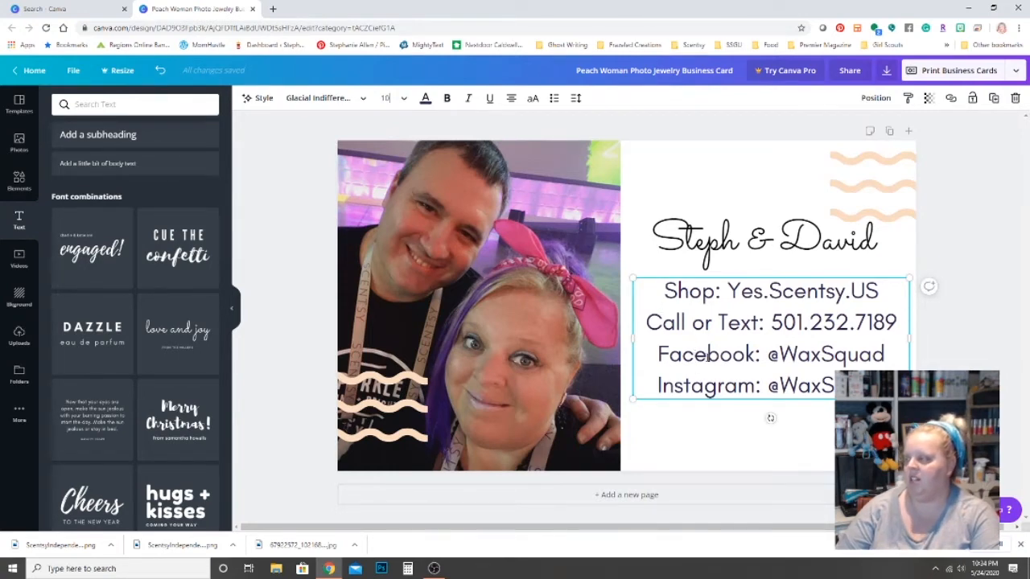
Colour the contact lines black and drag the peach wave lower over the photo.
left_click_drag(888, 389, 642, 295)
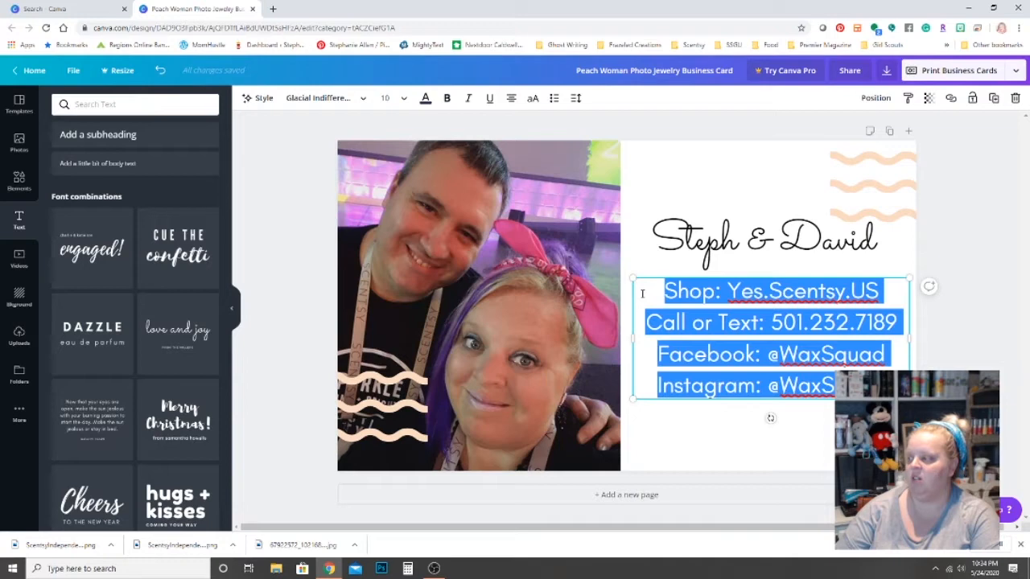
left_click(426, 102)
left_click(63, 204)
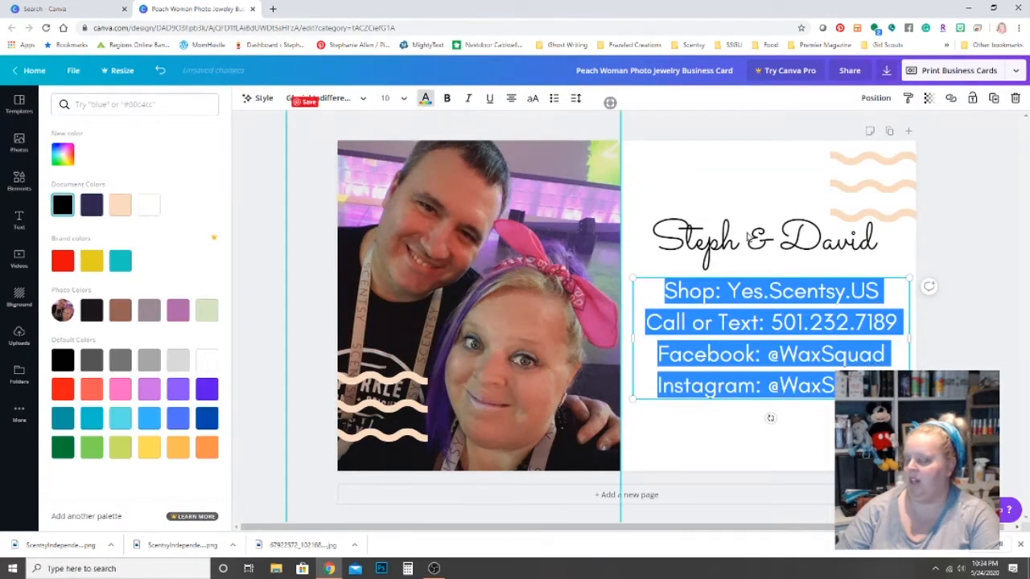
left_click(799, 176)
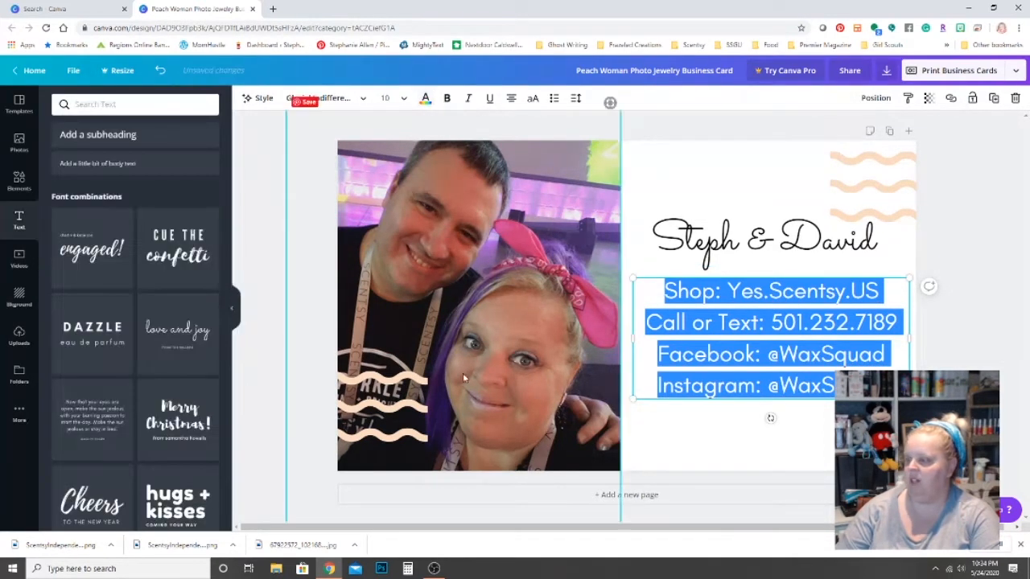
left_click(417, 379)
left_click_drag(417, 379, 409, 420)
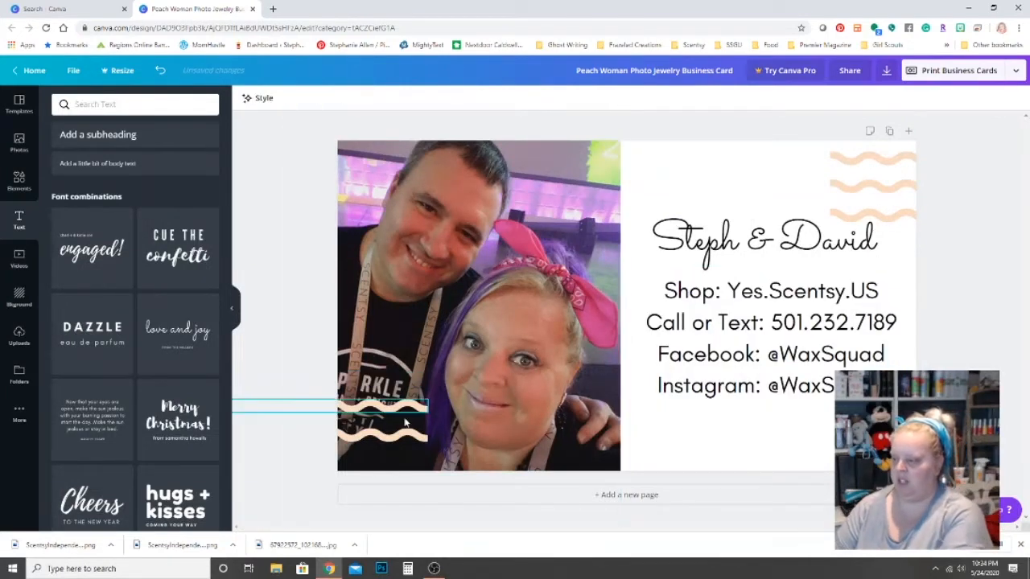
Delete all five peach waves from the photo's lower left and the top-right corner.
left_click(404, 410)
key("Delete")
left_click(402, 435)
key("Delete")
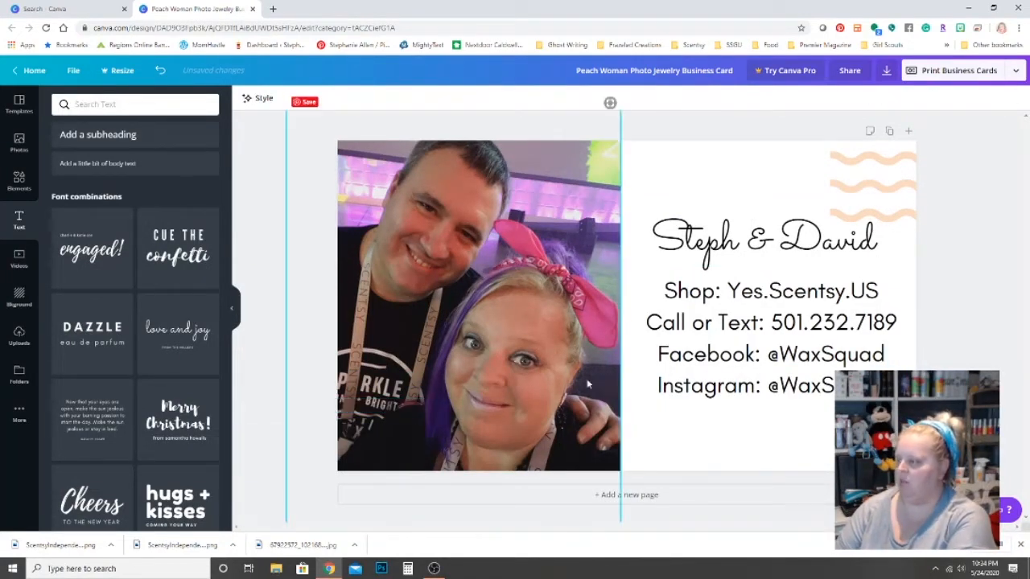
left_click(879, 215)
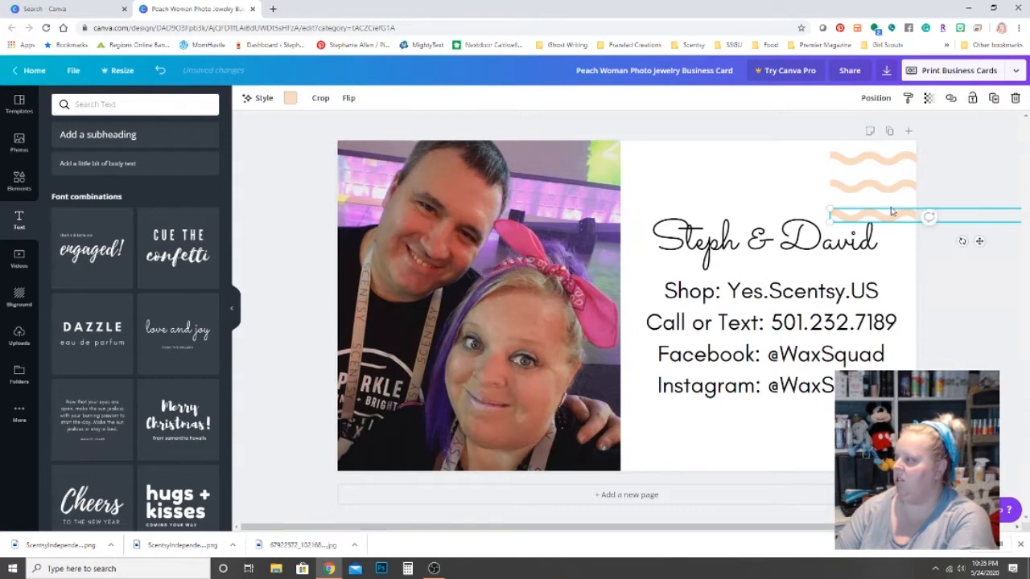
key("Delete")
left_click(887, 185)
key("Delete")
left_click(873, 159)
key("Delete")
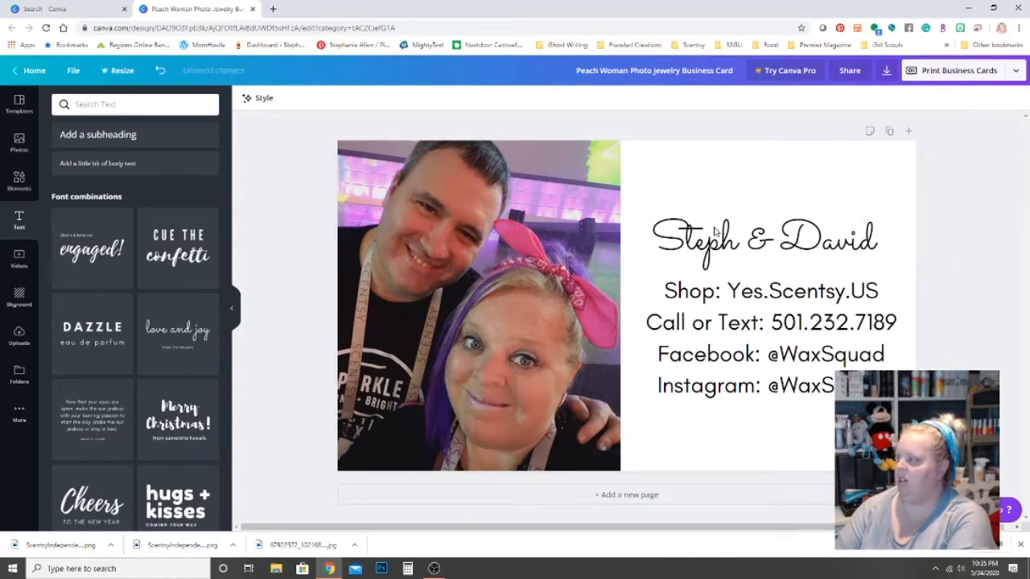
Search Elements for 'crown', add the outline crown twice, and make one black.
left_click(20, 184)
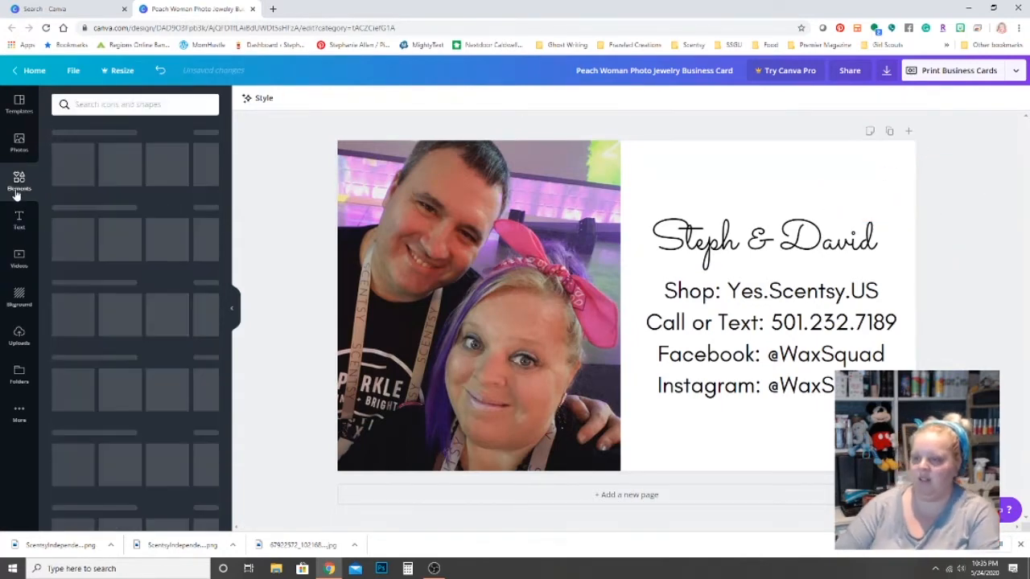
left_click(100, 104)
type("crown")
key("Return")
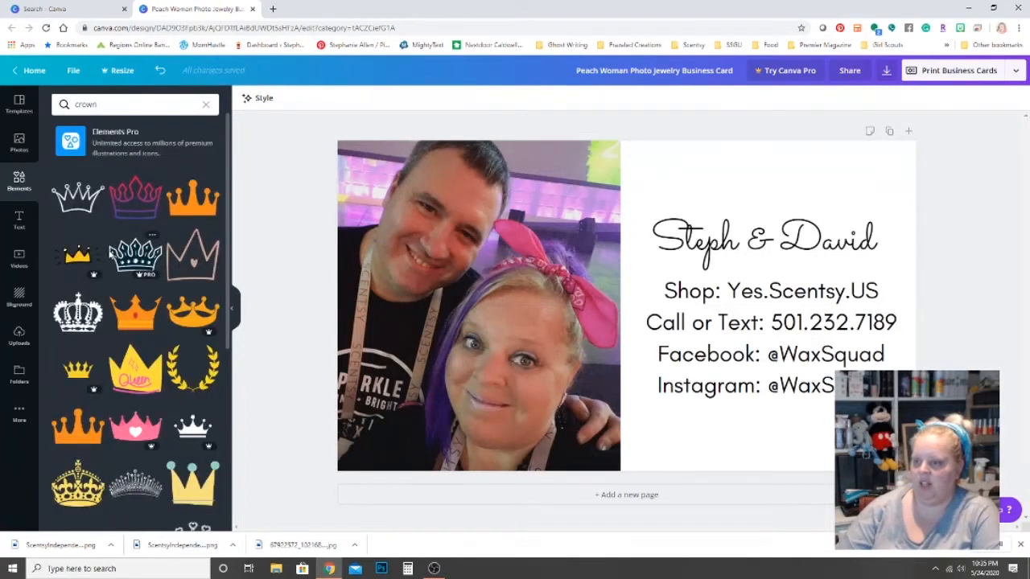
left_click(81, 201)
left_click_drag(80, 201, 798, 186)
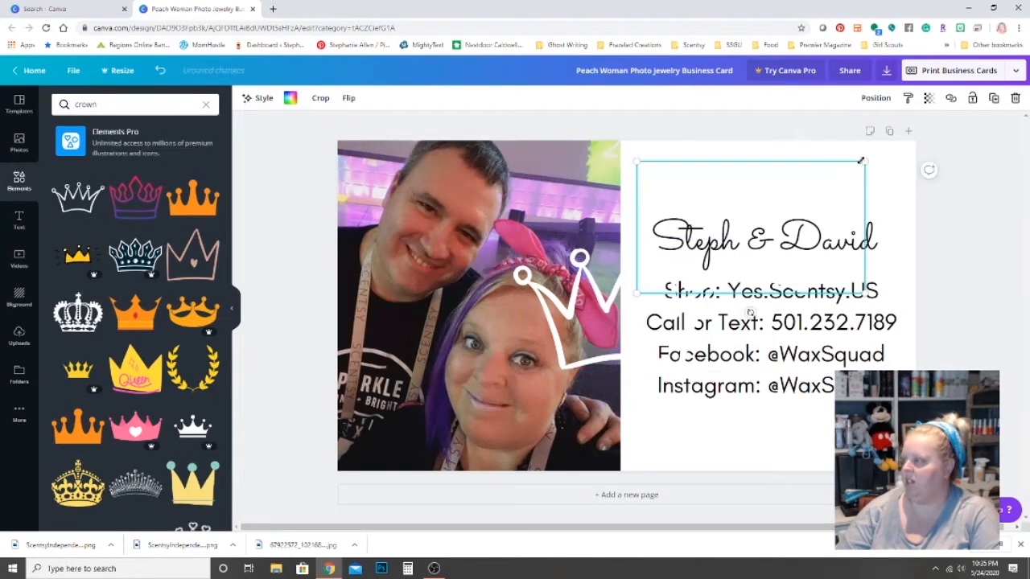
left_click(289, 97)
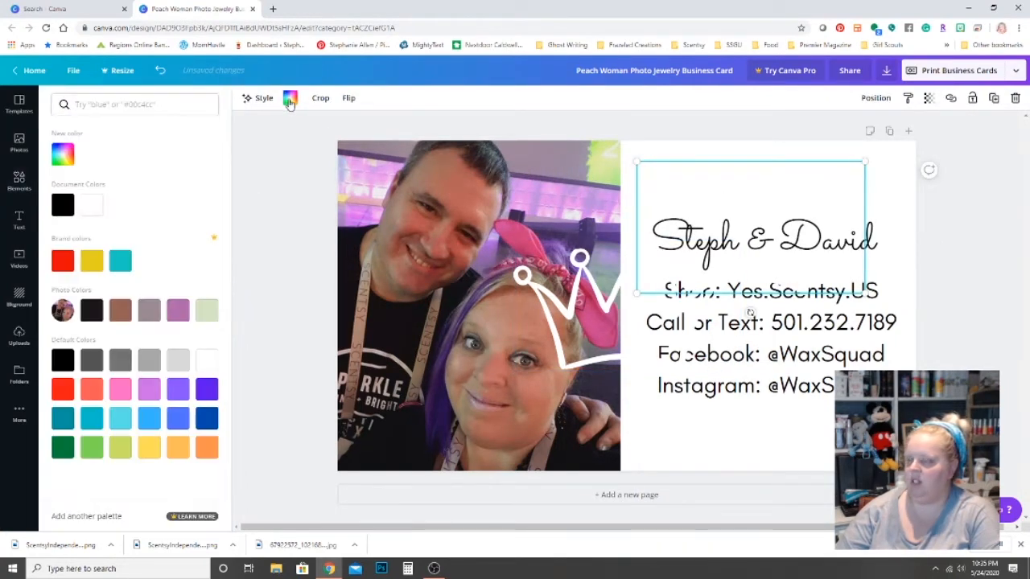
left_click(63, 206)
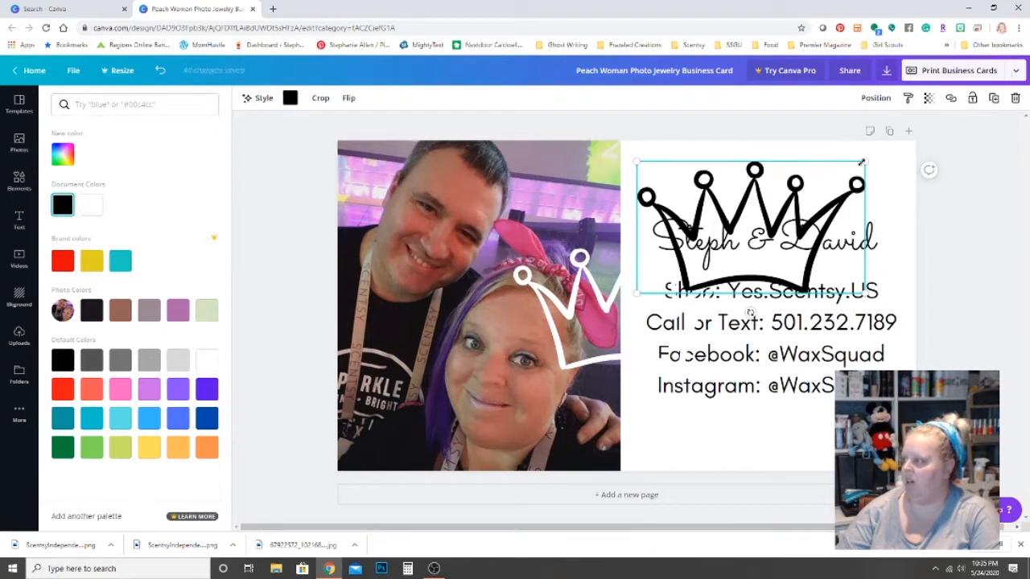
Shrink the black crown above the names and tuck a small white crown into the photo's lower-left.
left_click_drag(857, 172, 724, 258)
left_click(709, 263)
left_click_drag(717, 257, 864, 208)
left_click(706, 294)
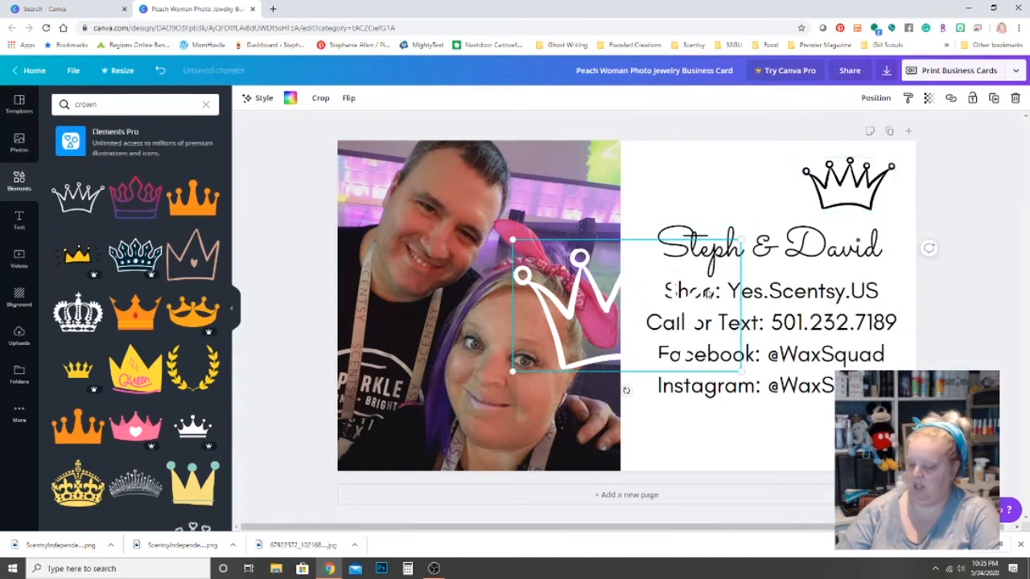
left_click_drag(739, 239, 420, 442)
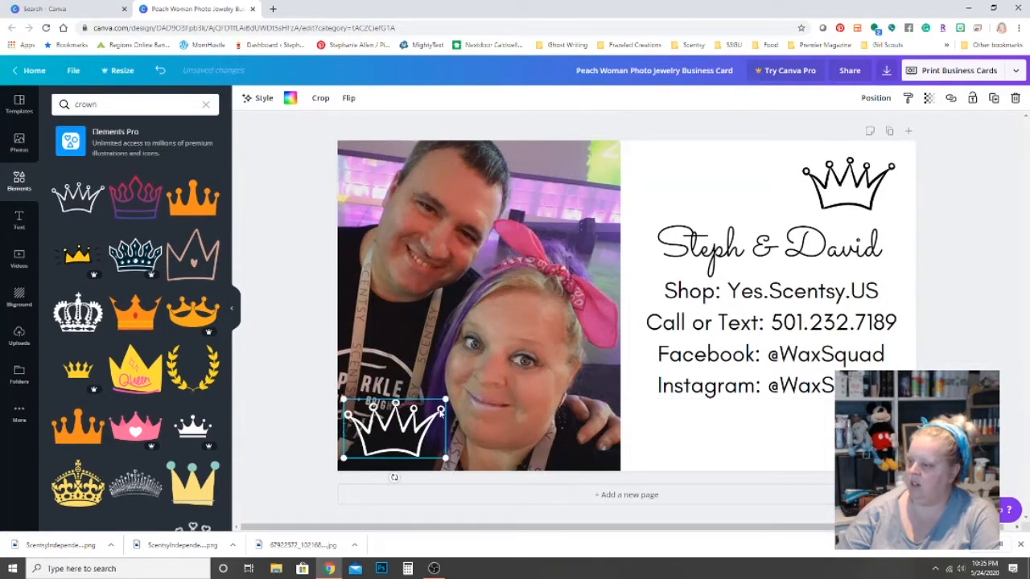
left_click_drag(445, 399, 404, 437)
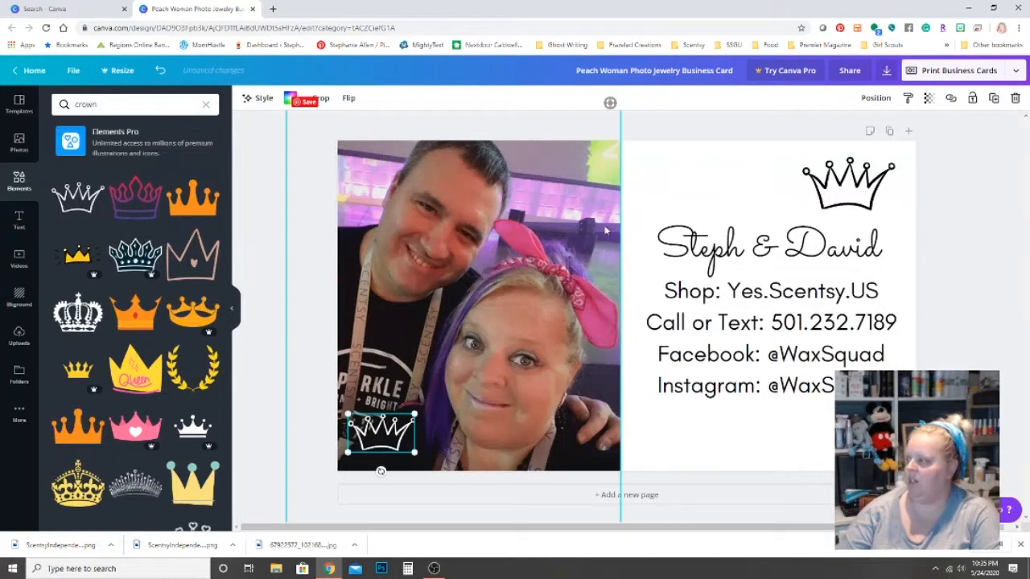
left_click(274, 9)
Sign in to the Scentsy workstation from its bookmark and go to the Scentsy Success Marketing page.
left_click(696, 51)
left_click(706, 71)
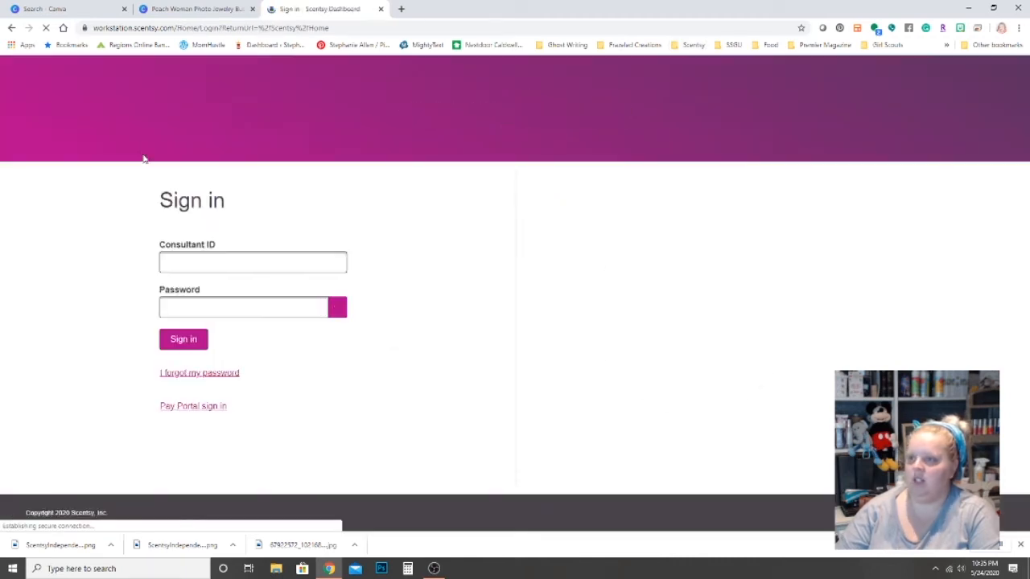
left_click(180, 333)
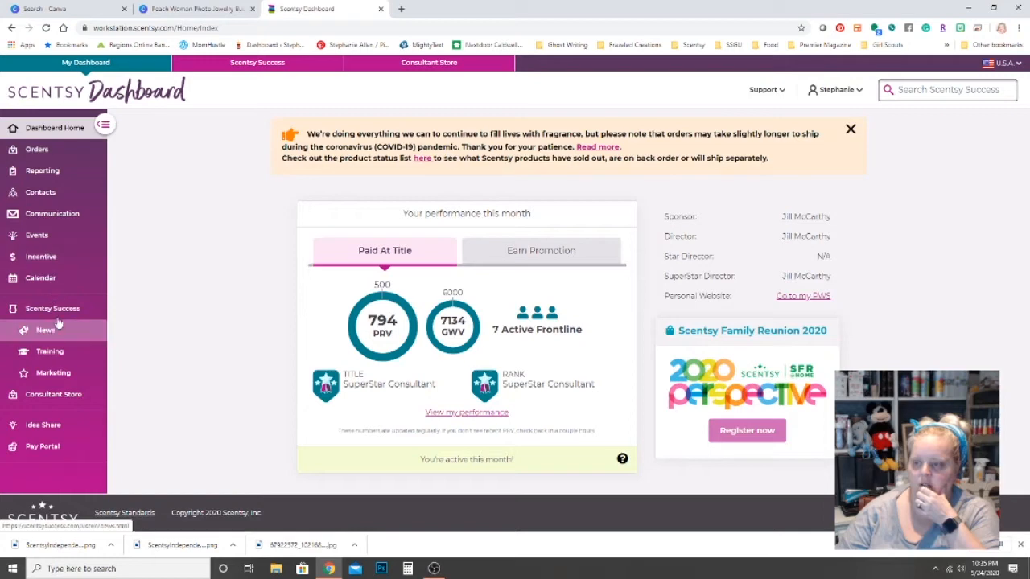
left_click(52, 372)
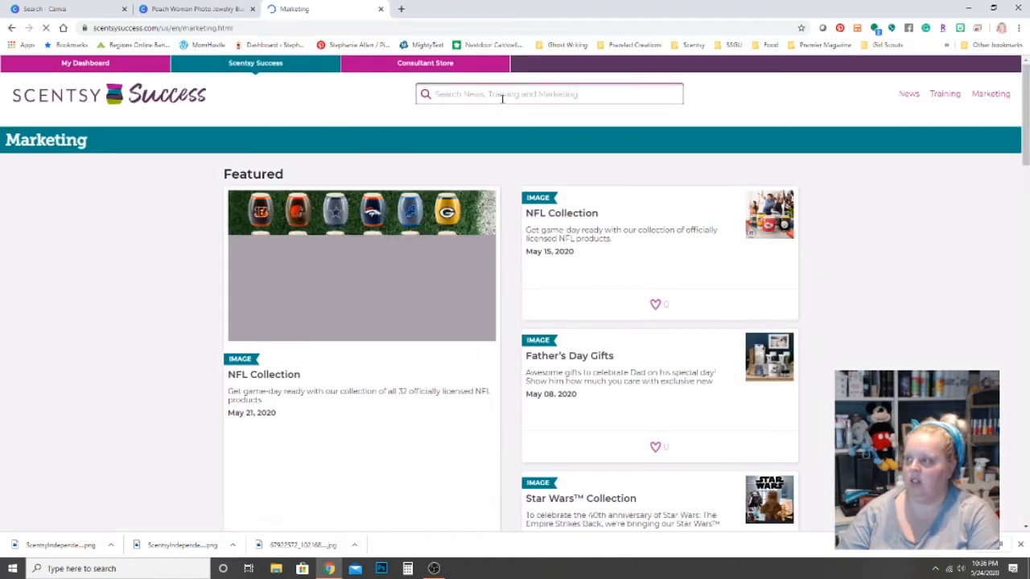
Search the marketing assets for stickers and load 25 more results.
left_click(499, 99)
type("stickers")
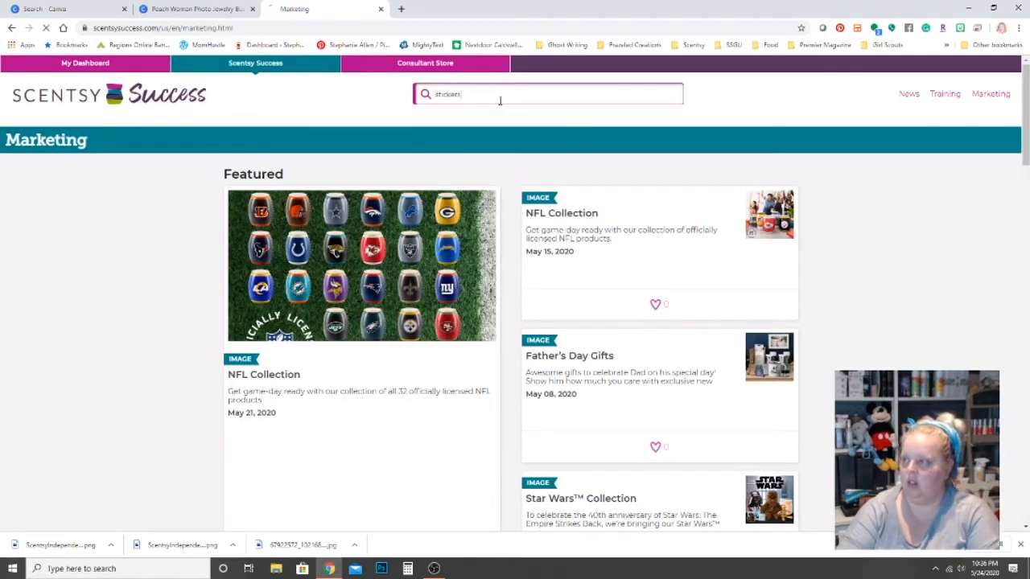
key("Return")
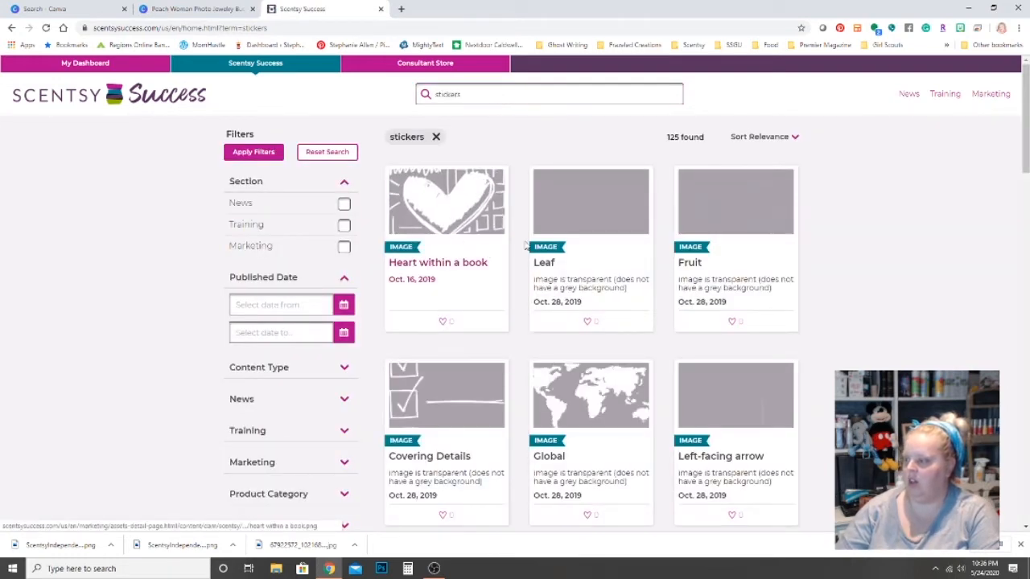
scroll(612, 231, "down", 3)
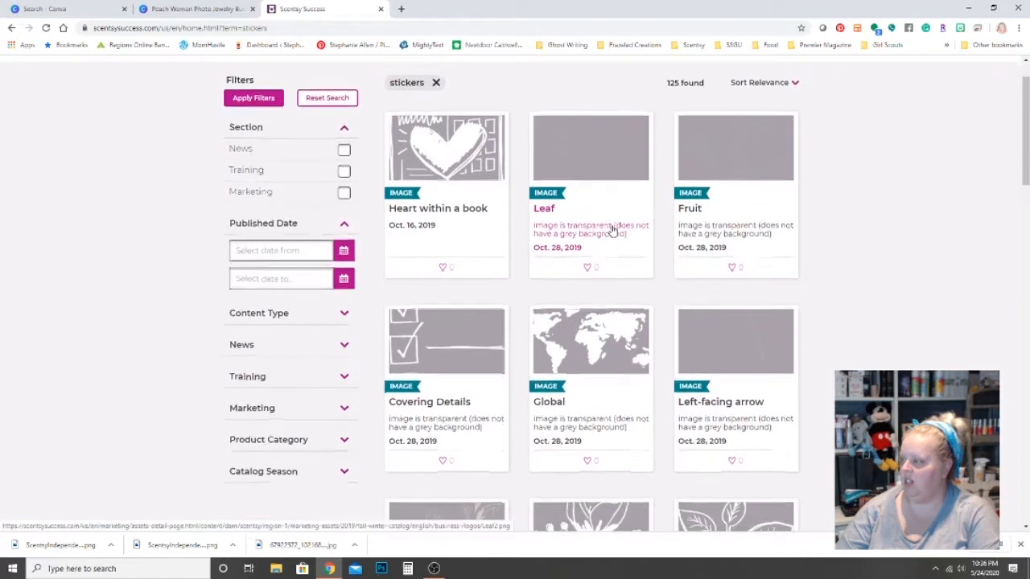
scroll(611, 227, "down", 6)
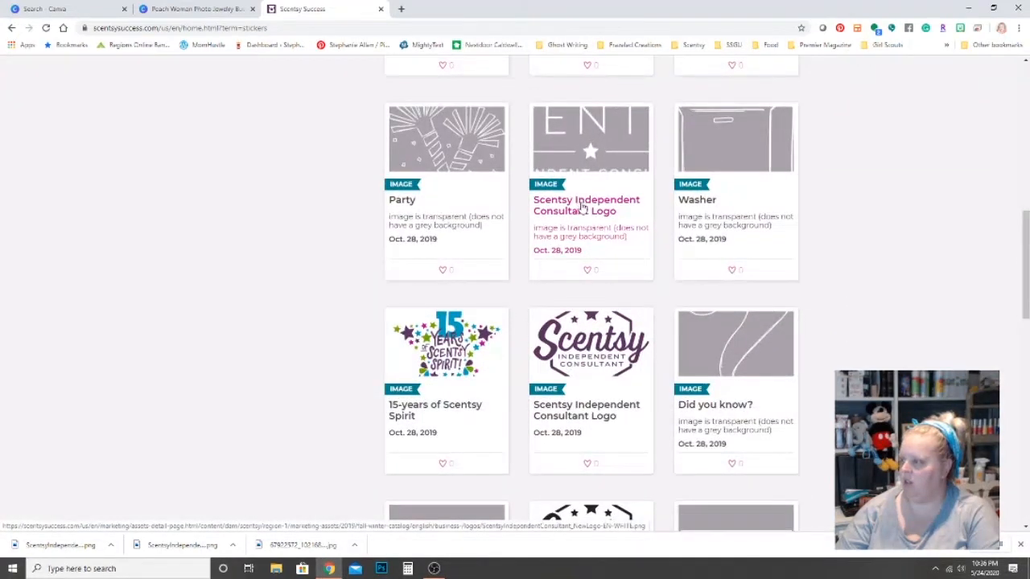
scroll(603, 230, "down", 3)
scroll(600, 229, "down", 5)
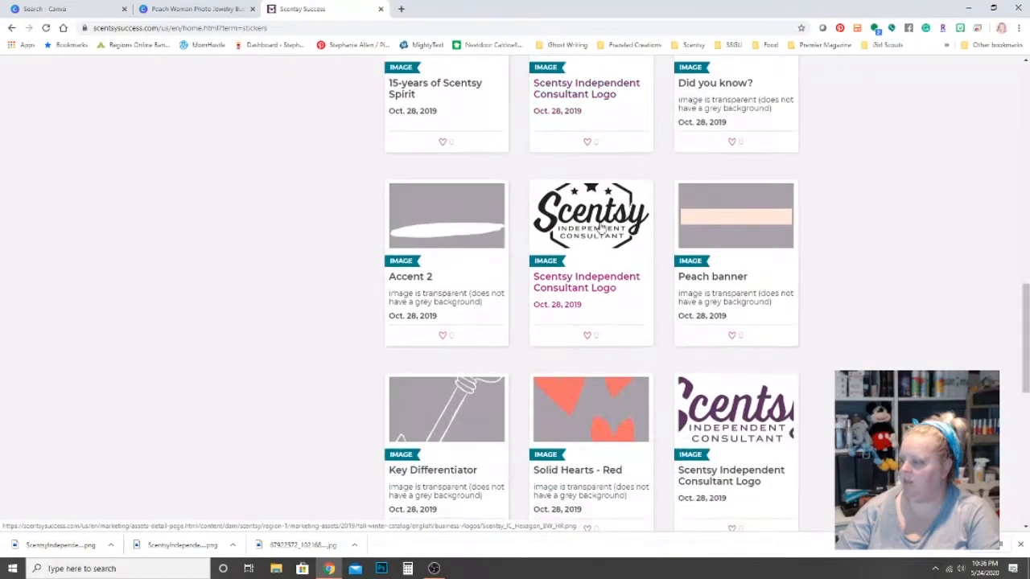
scroll(600, 231, "down", 4)
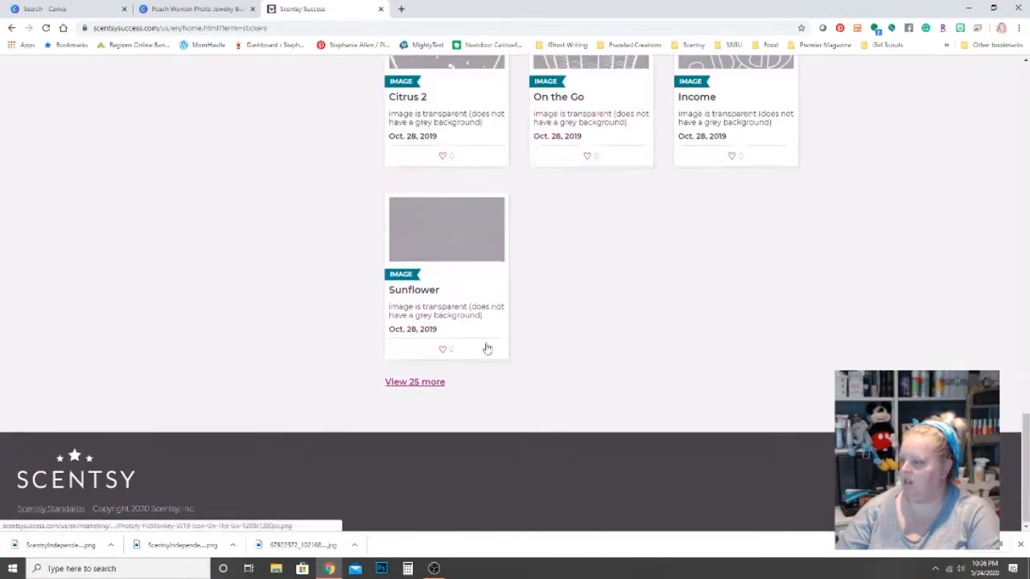
left_click(441, 383)
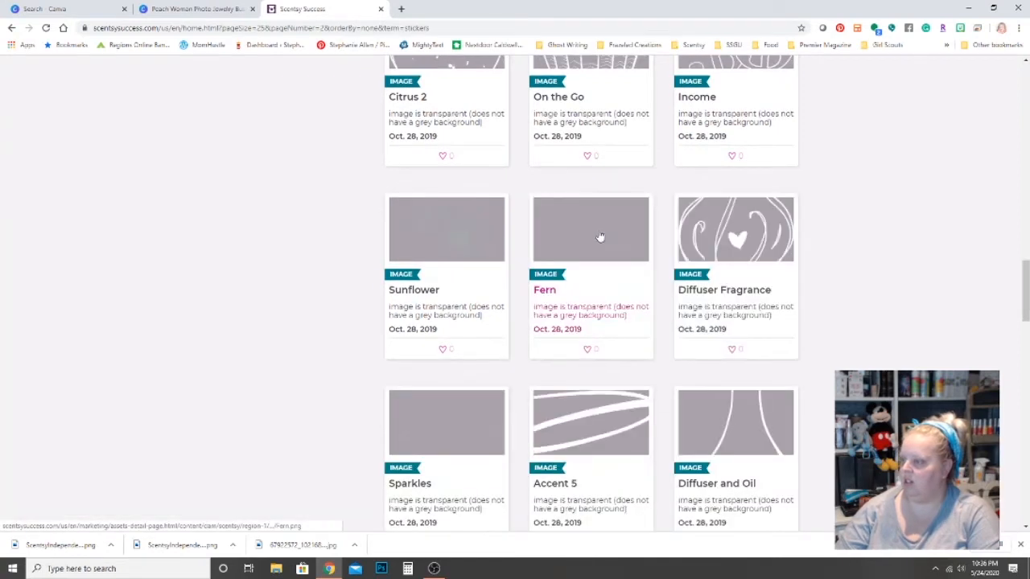
Download the original Scentsy Bar image and return to the Canva business card design.
scroll(599, 225, "down", 4)
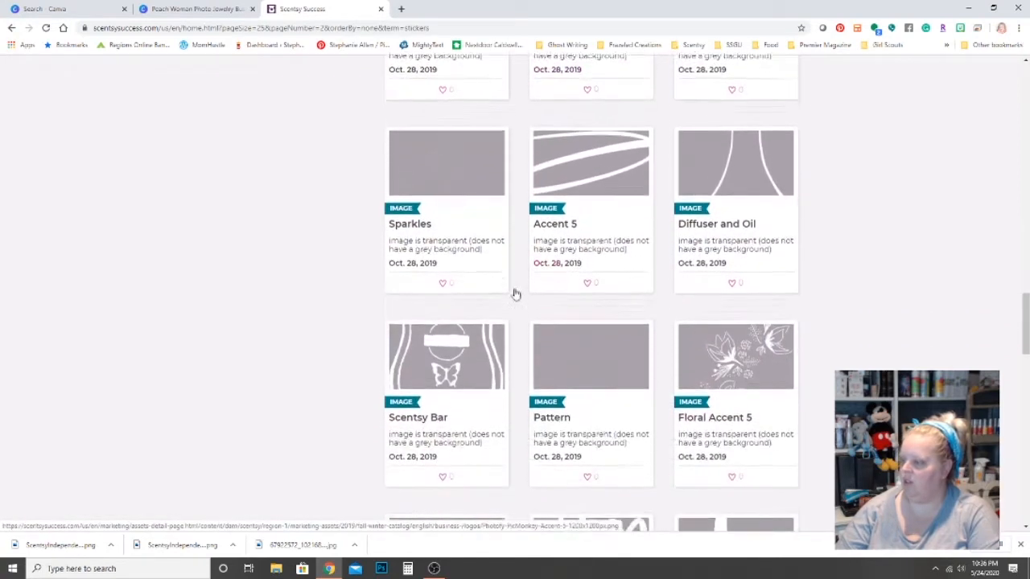
left_click(431, 370)
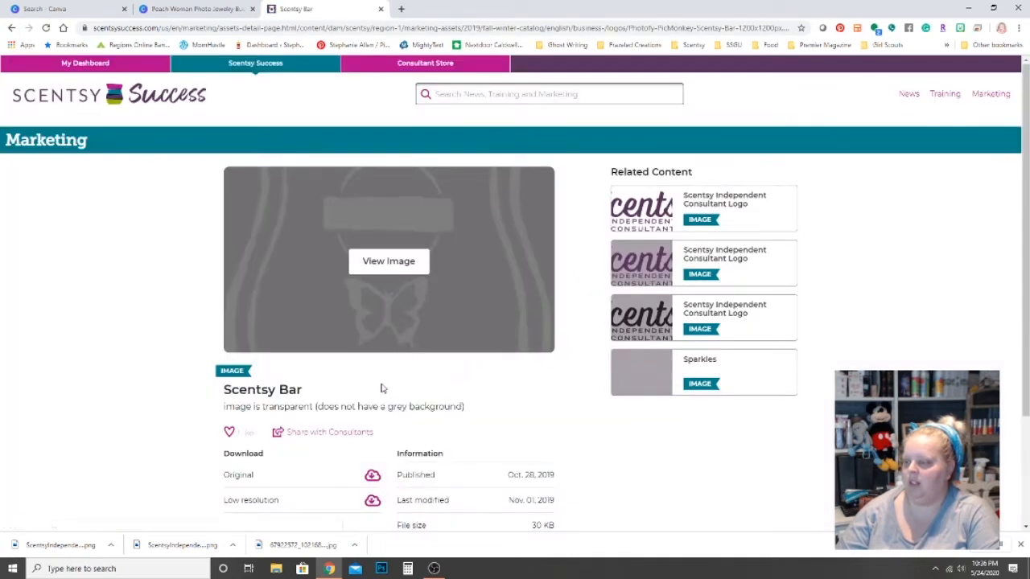
scroll(328, 368, "down", 1)
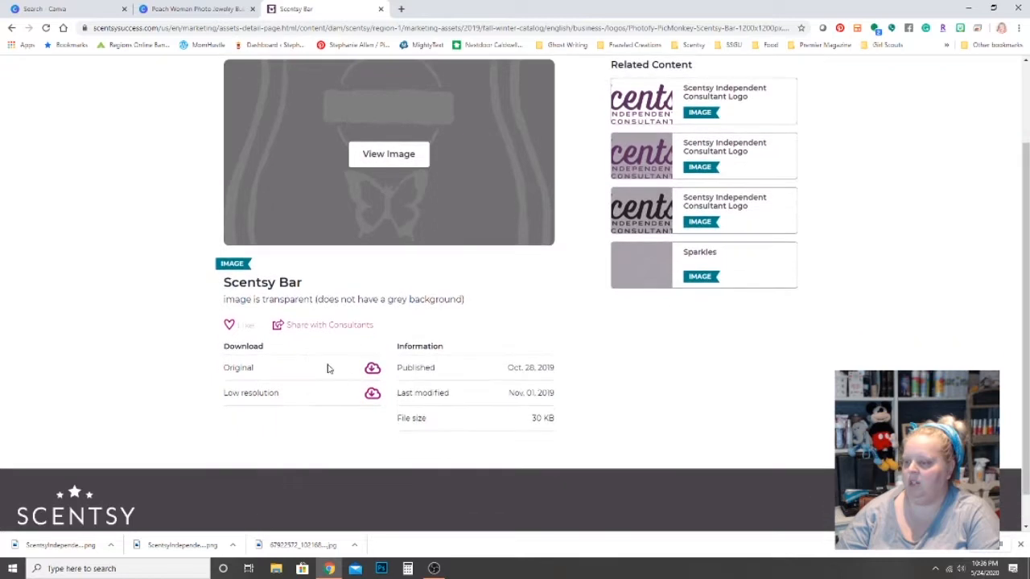
left_click(371, 370)
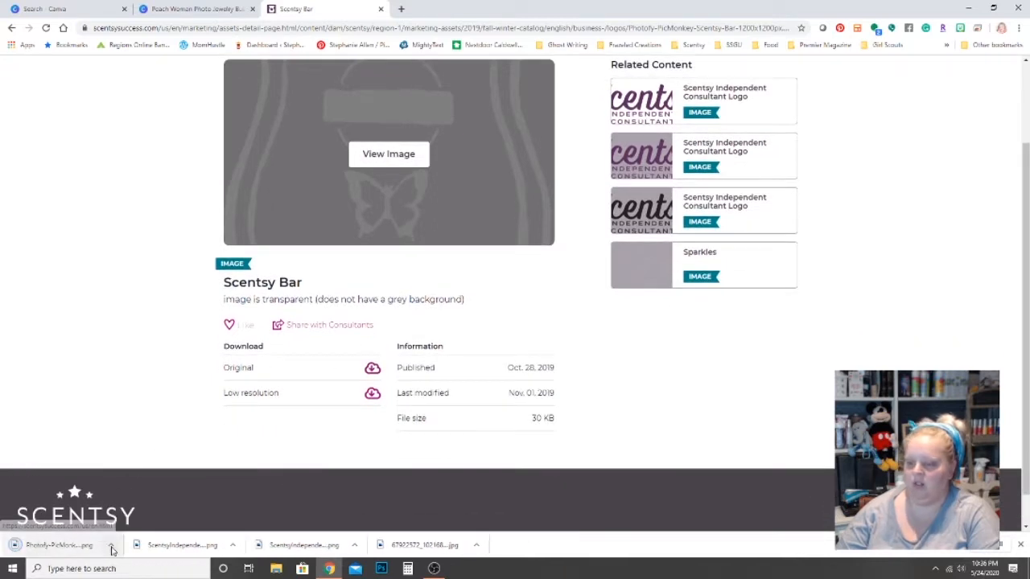
left_click(112, 546)
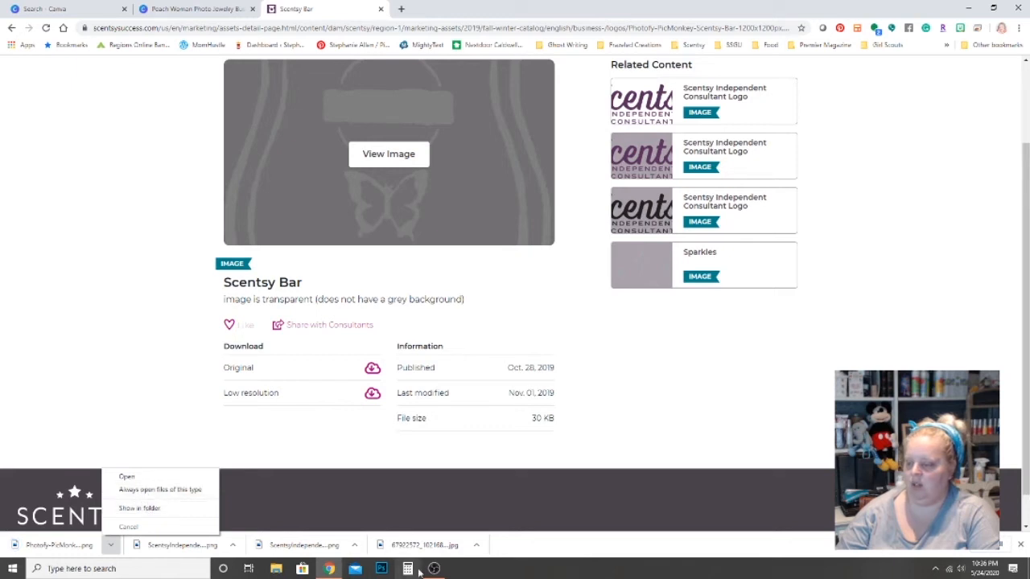
mouse_move(433, 567)
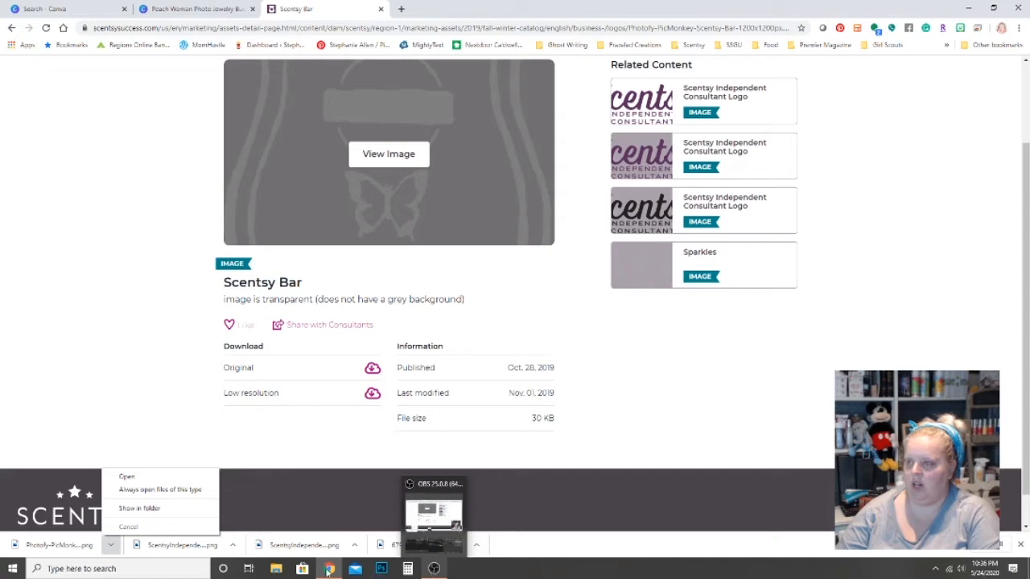
left_click(177, 9)
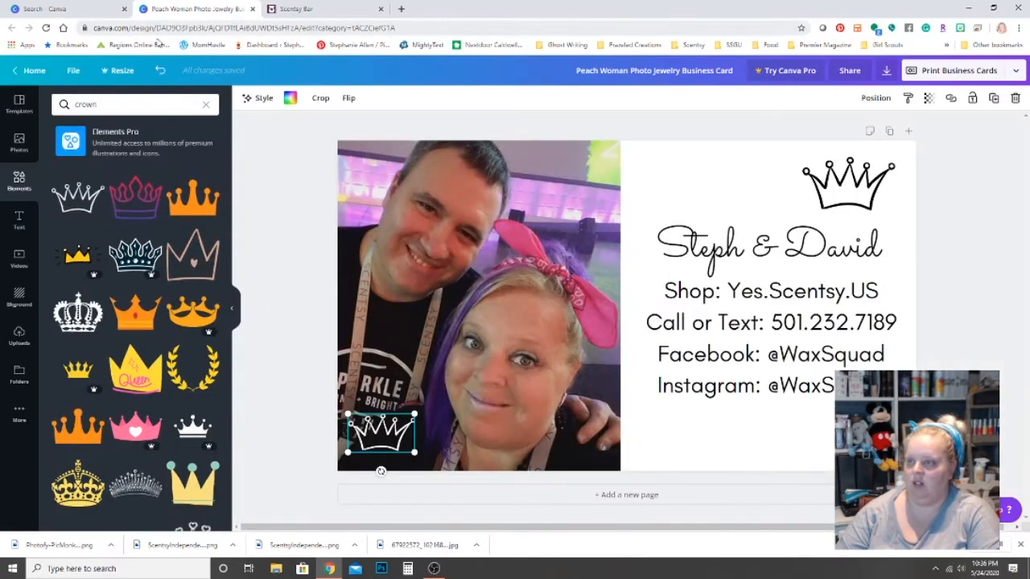
Upload the Scentsy Bar image from Downloads, then enlarge it and nudge it up on the card.
left_click(20, 336)
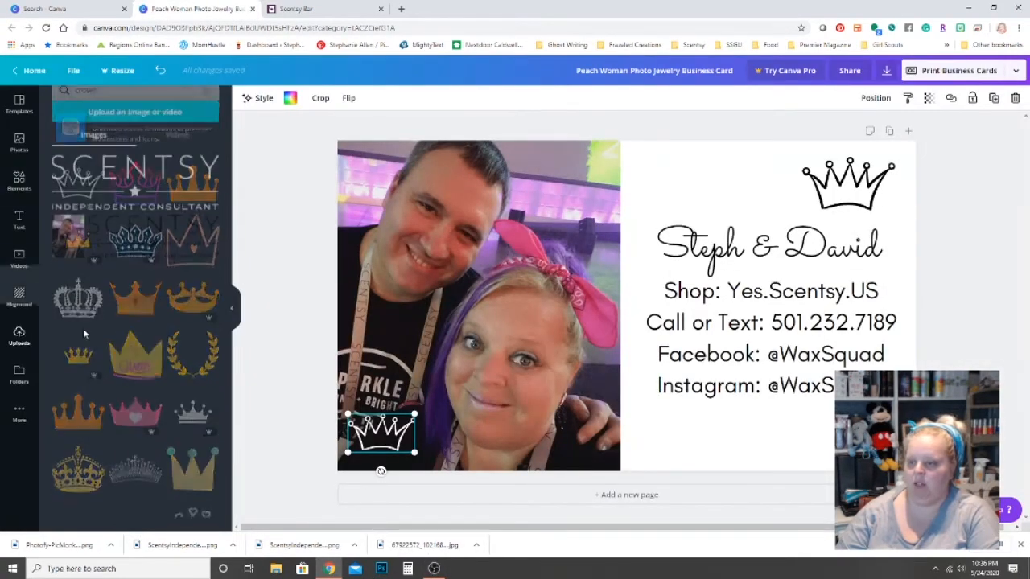
left_click(170, 109)
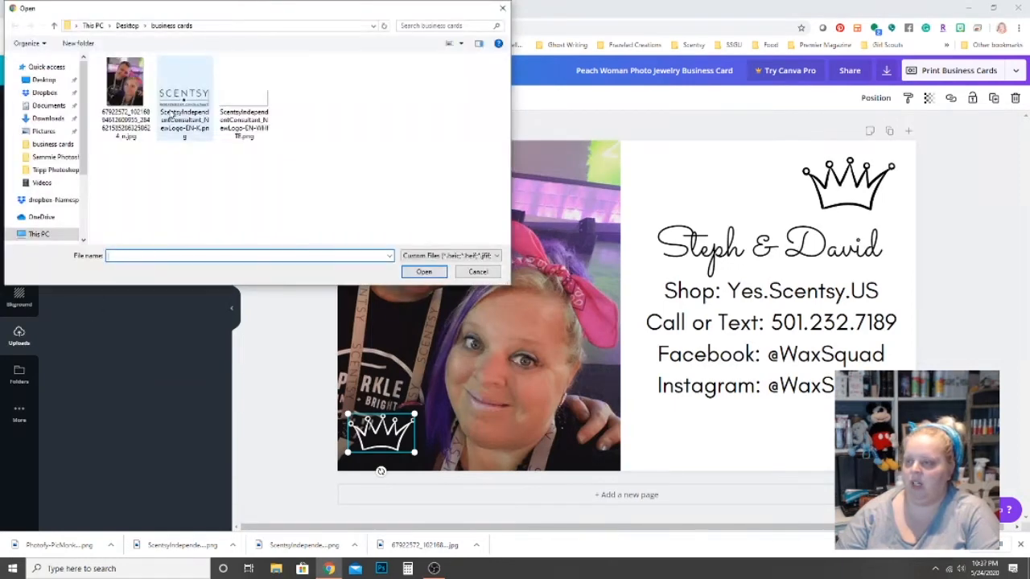
left_click(53, 119)
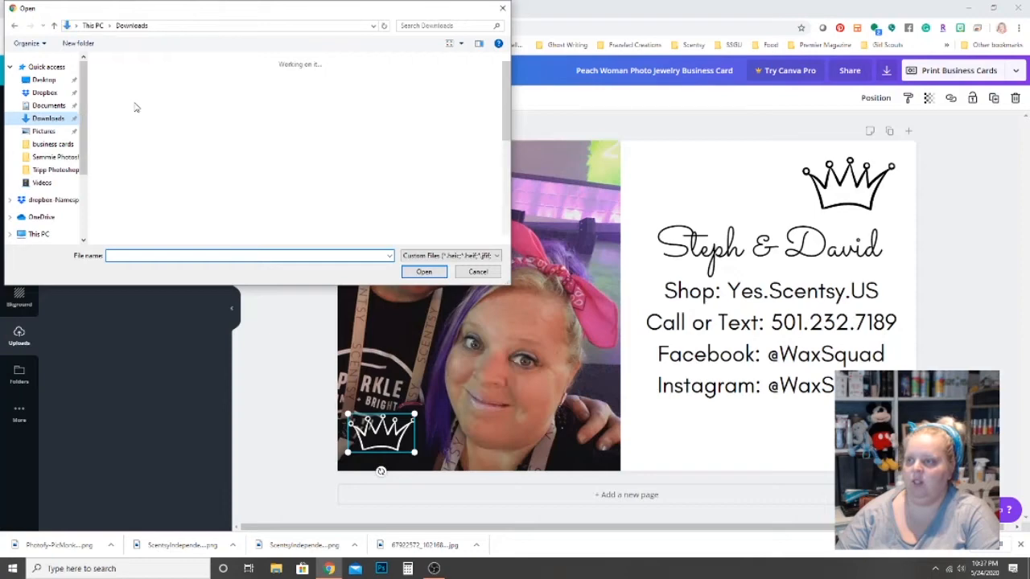
left_click(119, 98)
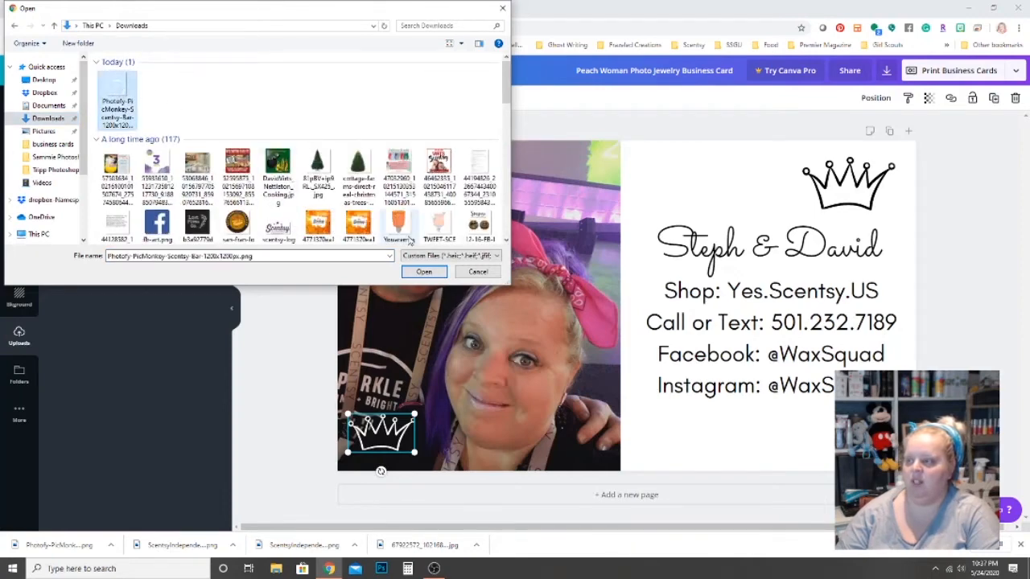
left_click(423, 271)
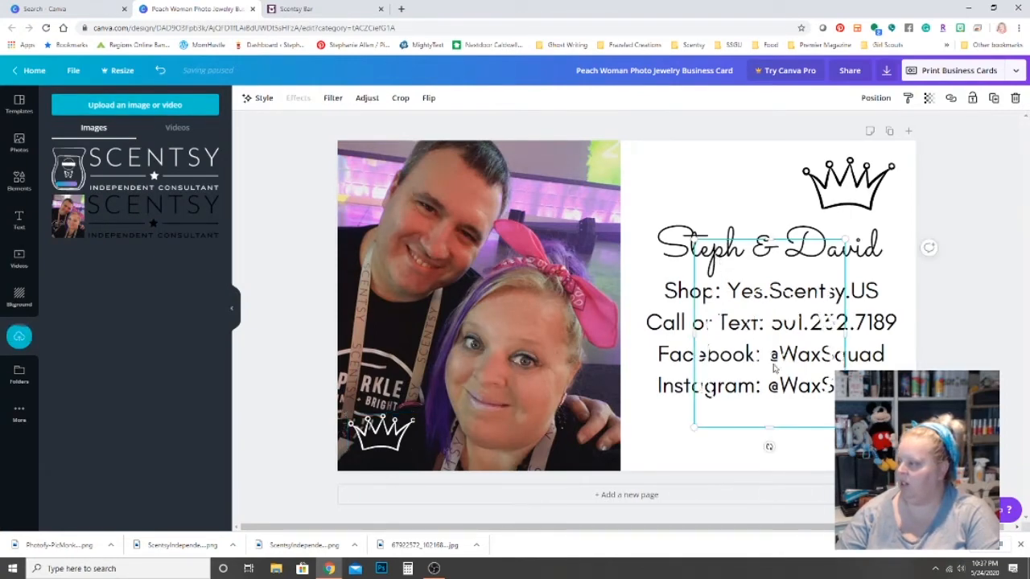
left_click_drag(686, 437, 671, 455)
mouse_move(760, 327)
left_mouse_down()
mouse_move(765, 306)
mouse_move(764, 317)
left_mouse_up()
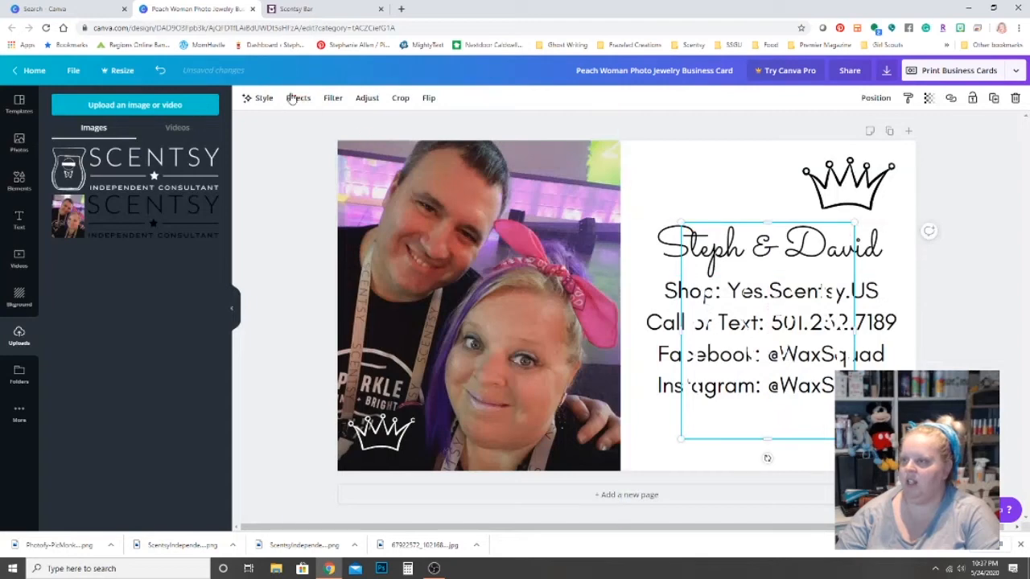
Try the Candyland colour palette on the card, then undo it to restore the white background.
left_click(263, 98)
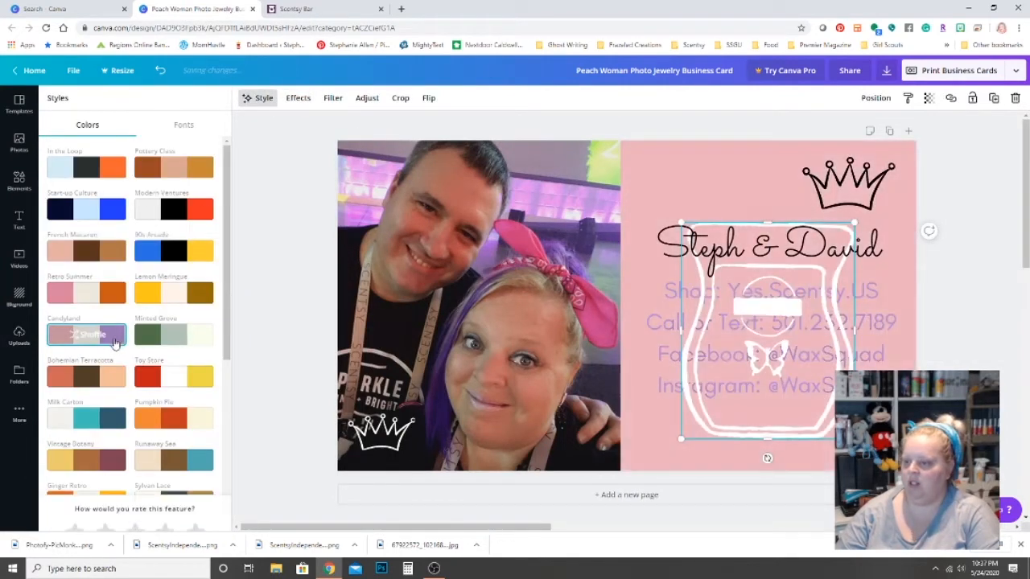
left_click(116, 342)
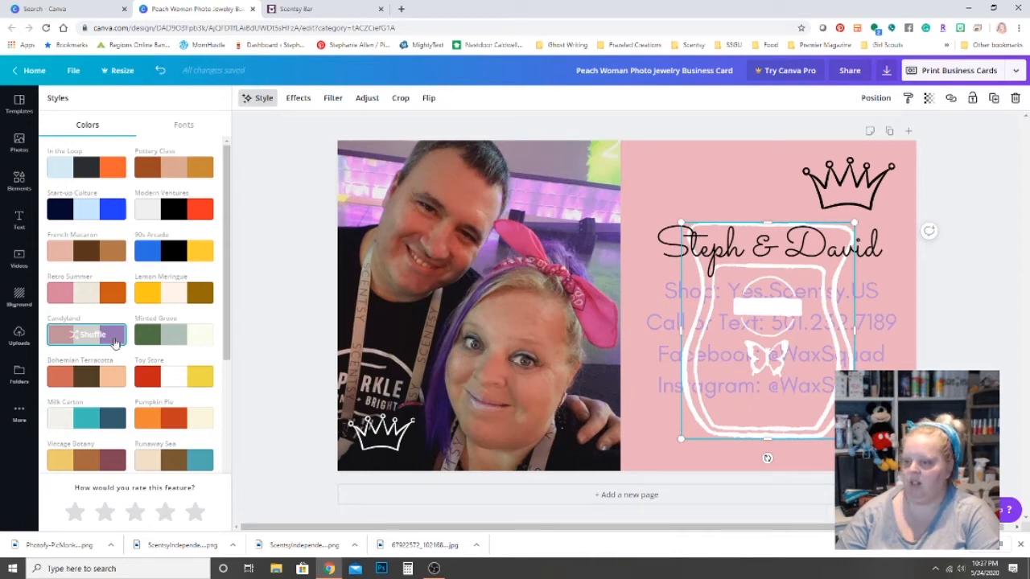
left_click(158, 71)
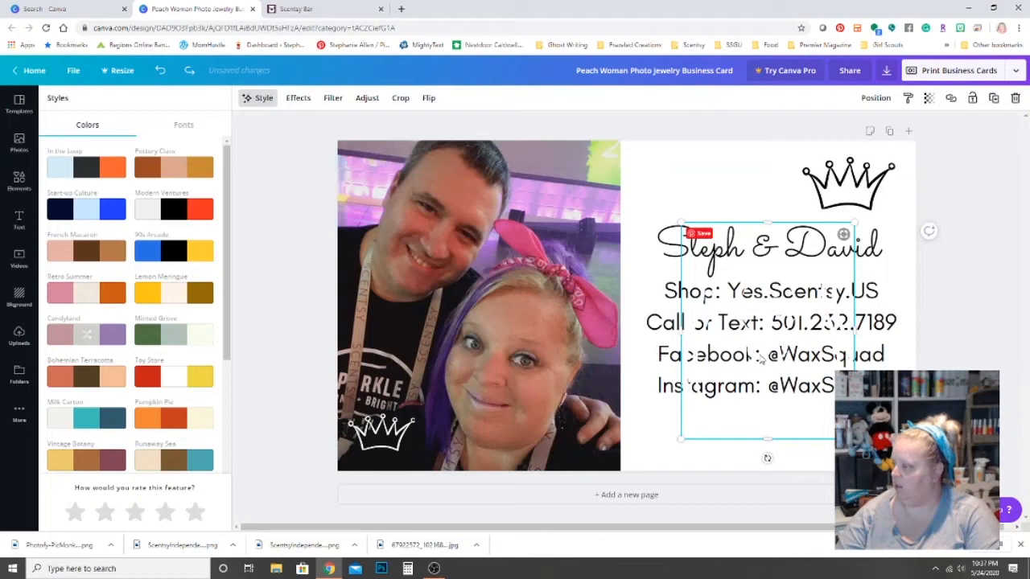
Crop the jar image, browse its Filter and Effects options, and place it back over the contact text.
left_click_drag(724, 373, 627, 362)
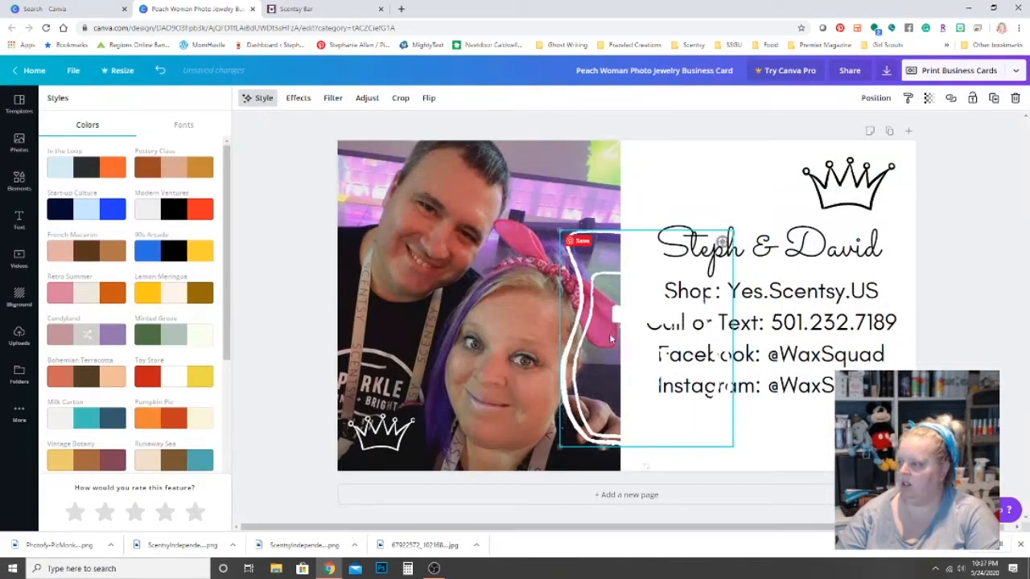
double_click(583, 288)
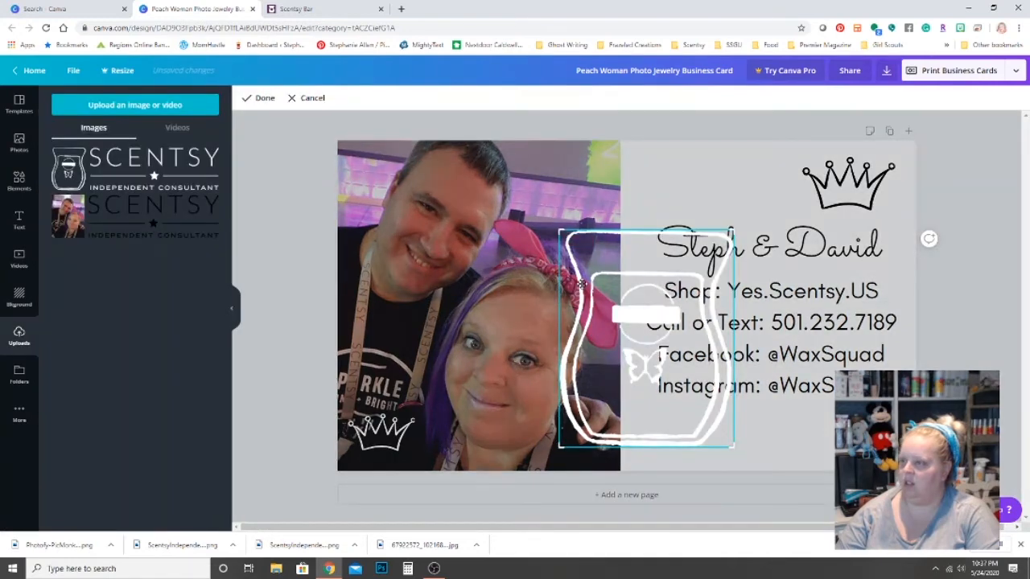
left_click(261, 98)
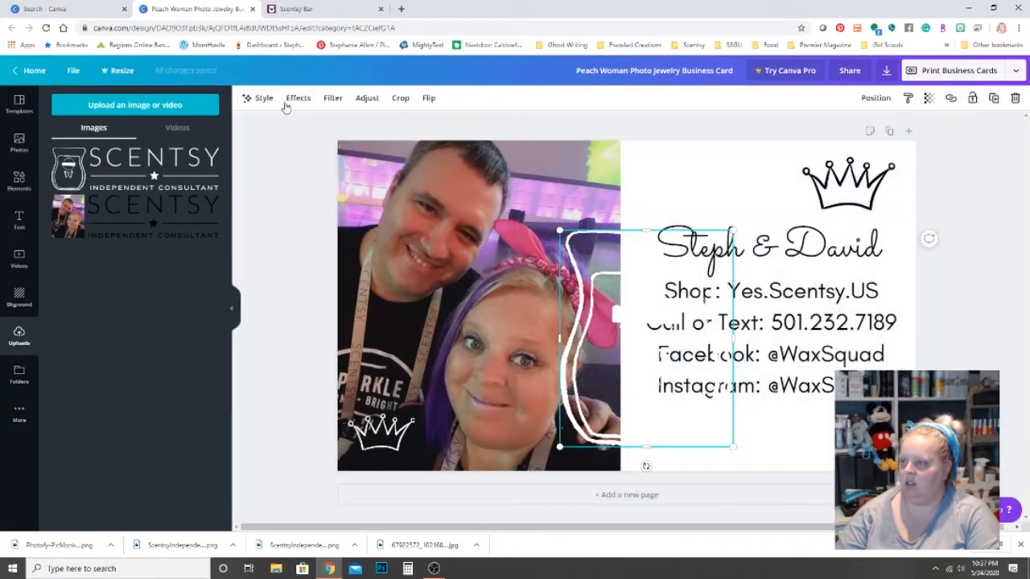
left_click(334, 98)
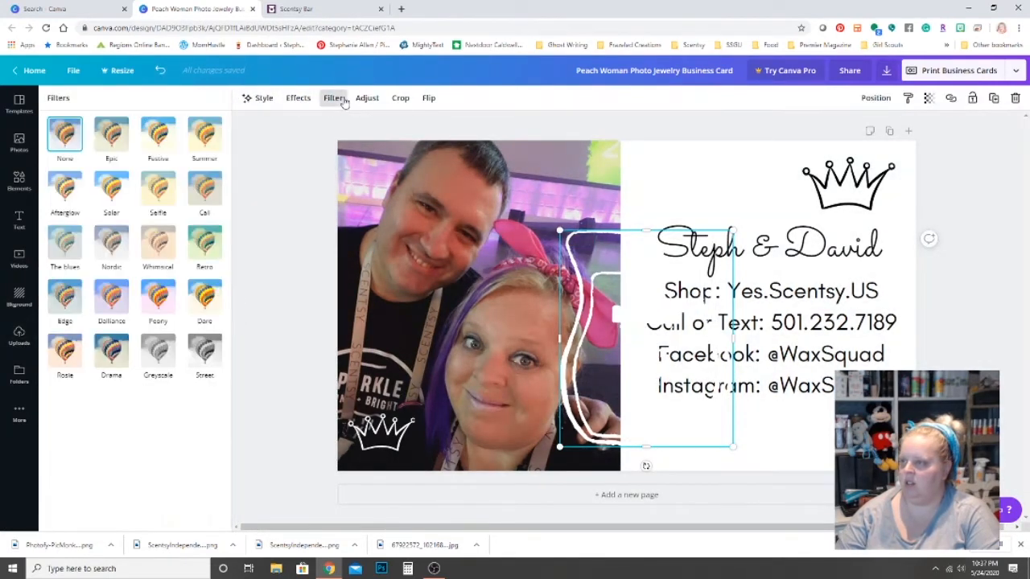
left_click(304, 99)
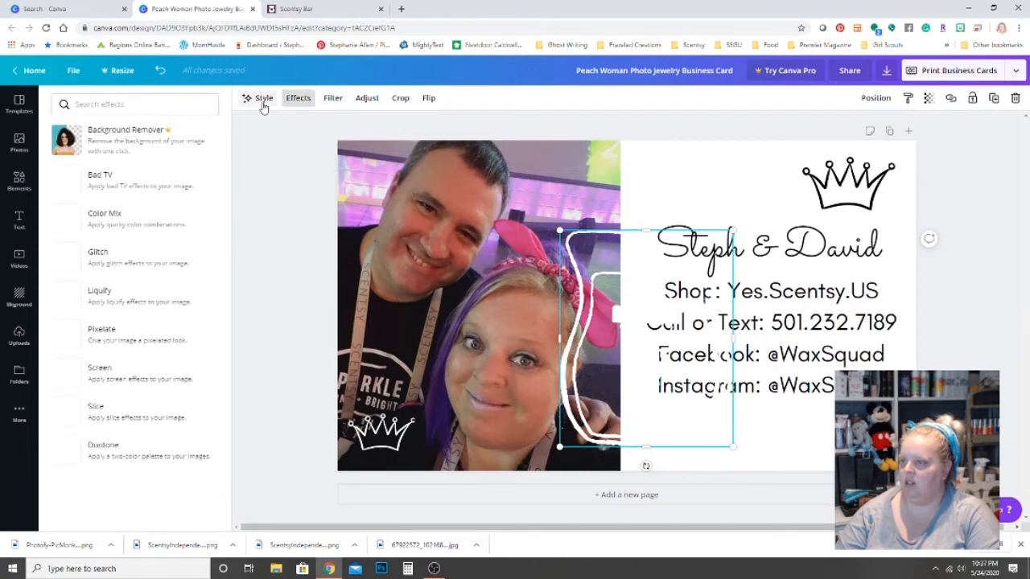
left_click(262, 103)
left_click(296, 100)
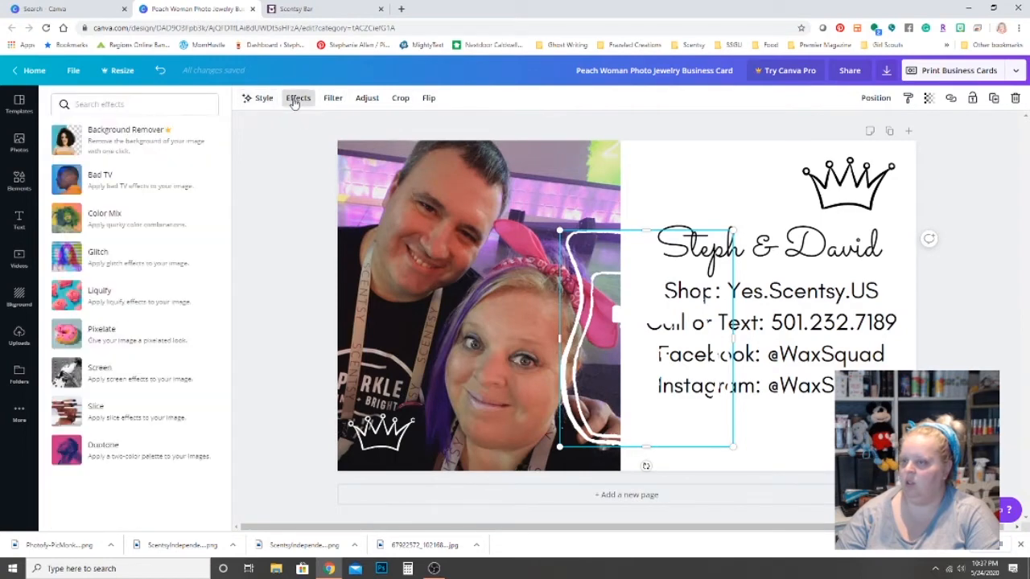
left_click_drag(603, 296, 700, 276)
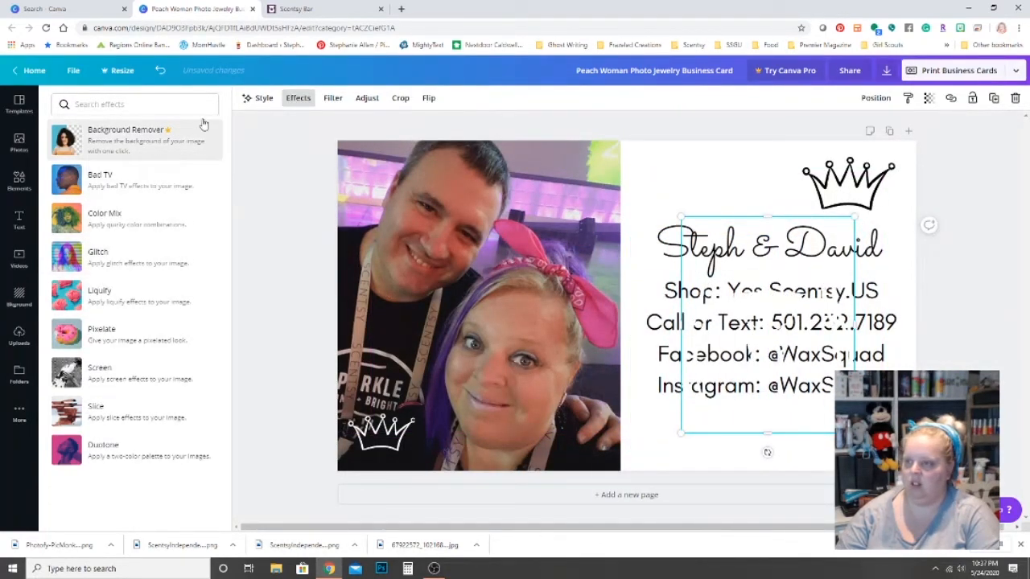
Apply the Atomic Sunset palette for a lavender background with pink name and orange contact text.
left_click(264, 98)
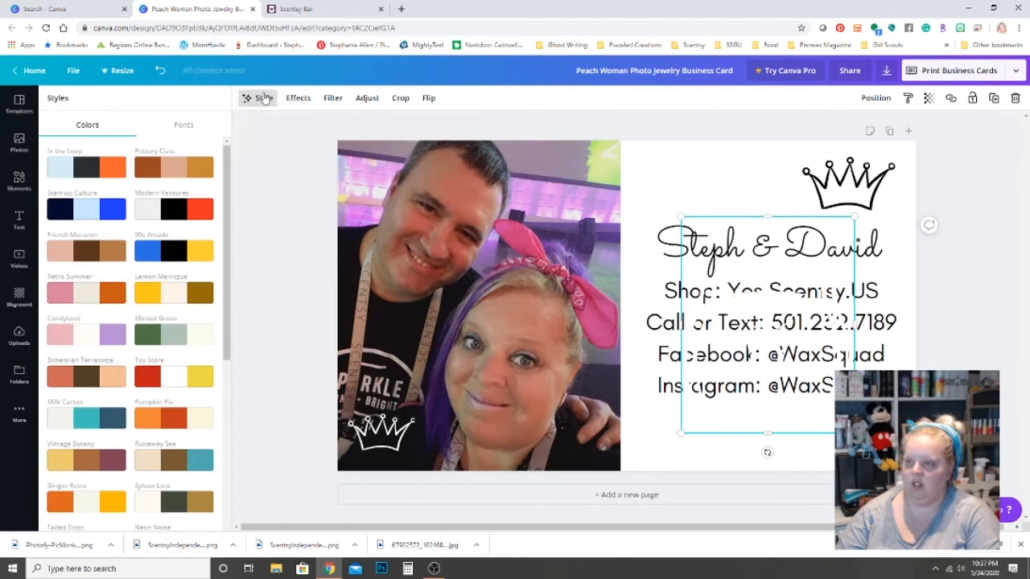
left_click(333, 98)
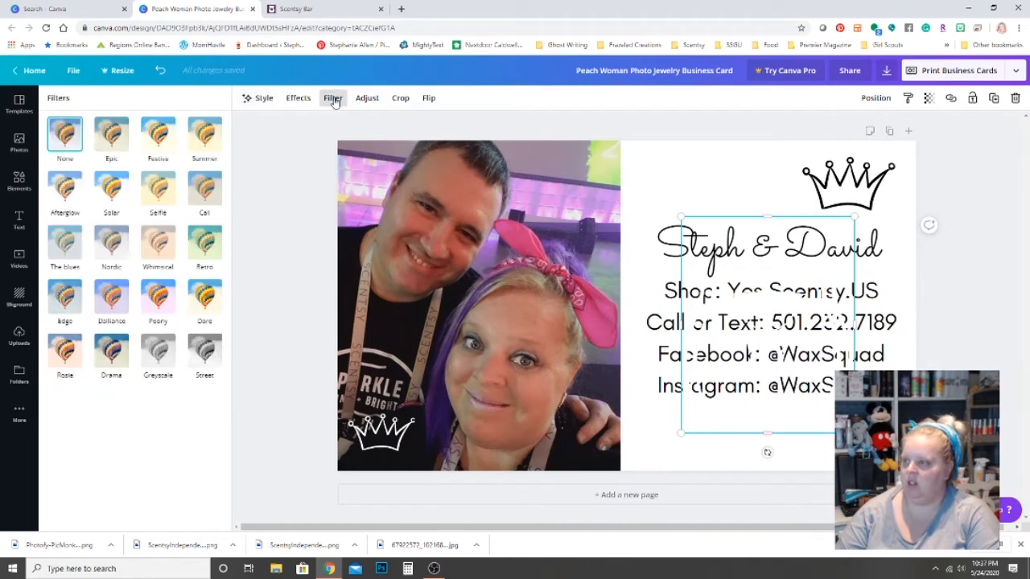
left_click(299, 97)
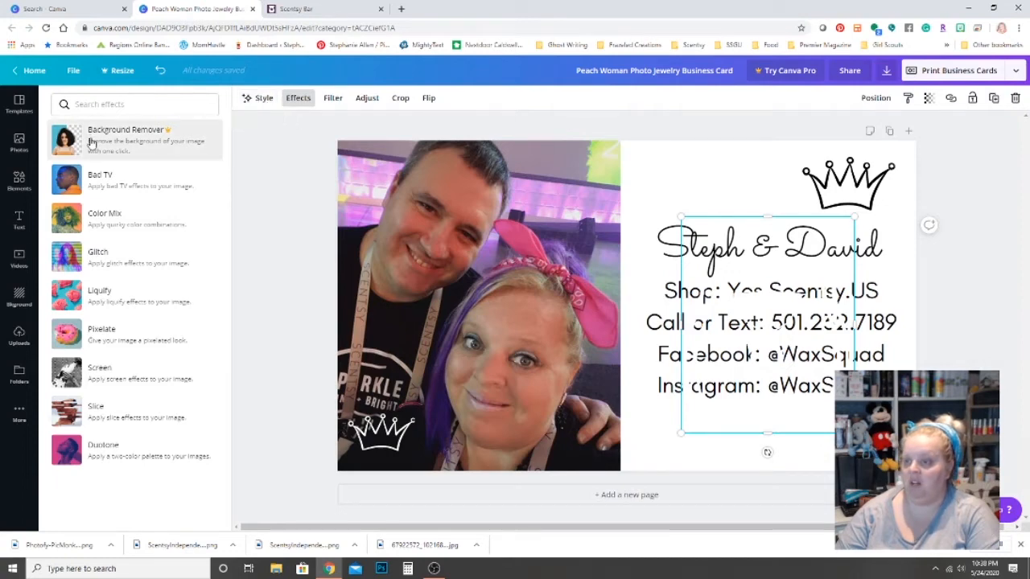
left_click(261, 98)
scroll(197, 321, "down", 2)
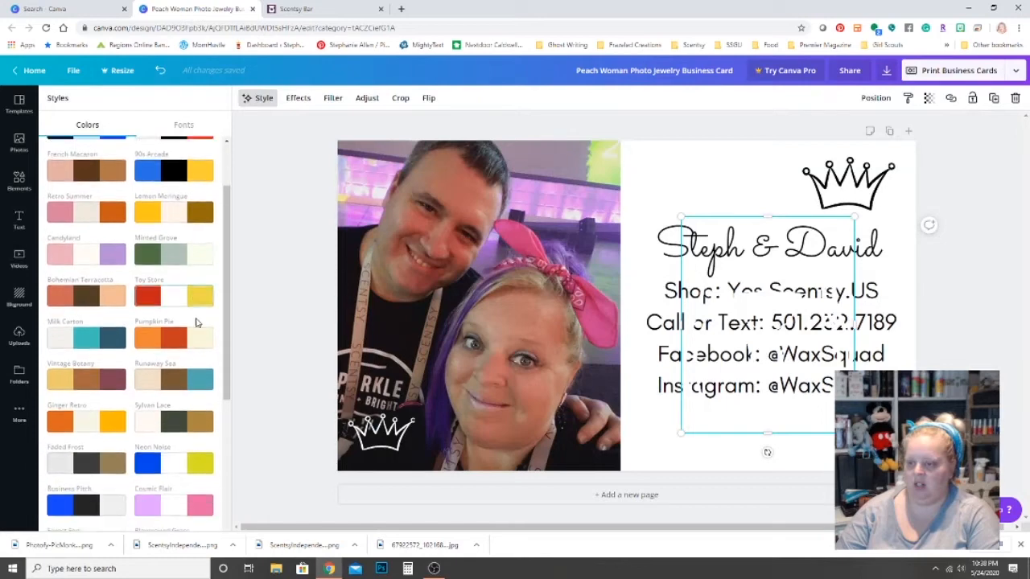
scroll(201, 301, "up", 2)
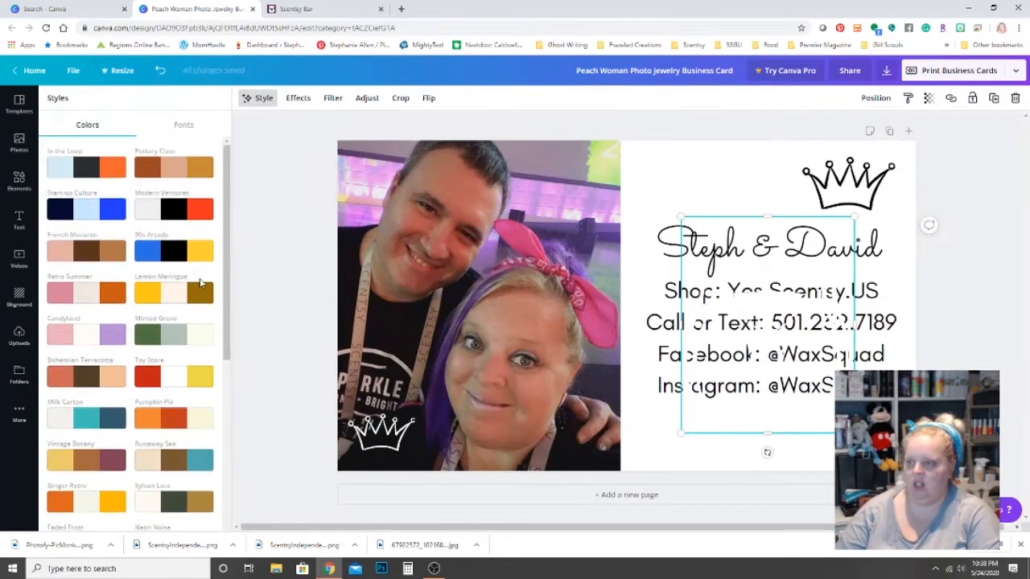
scroll(189, 237, "down", 6)
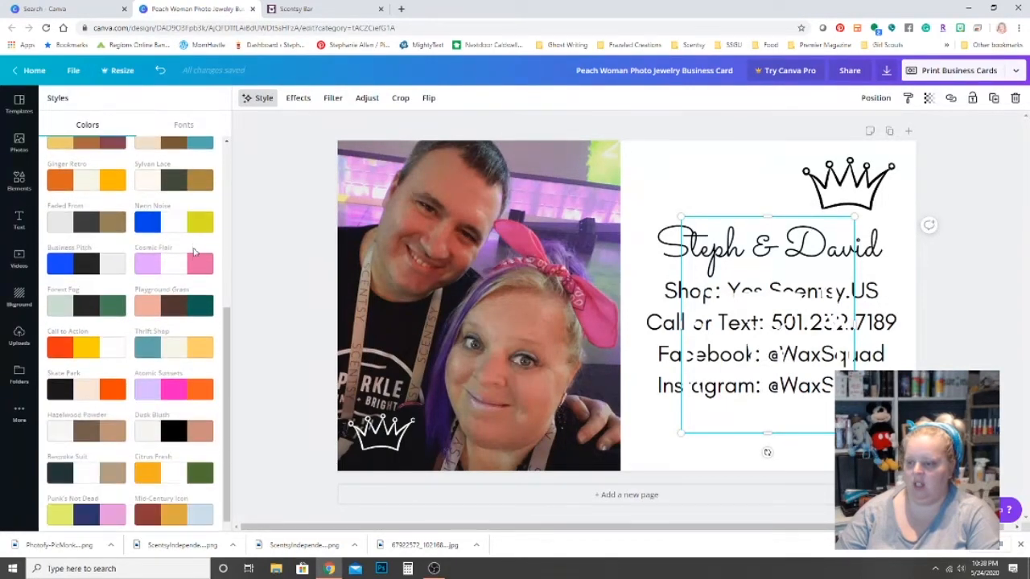
left_click(179, 387)
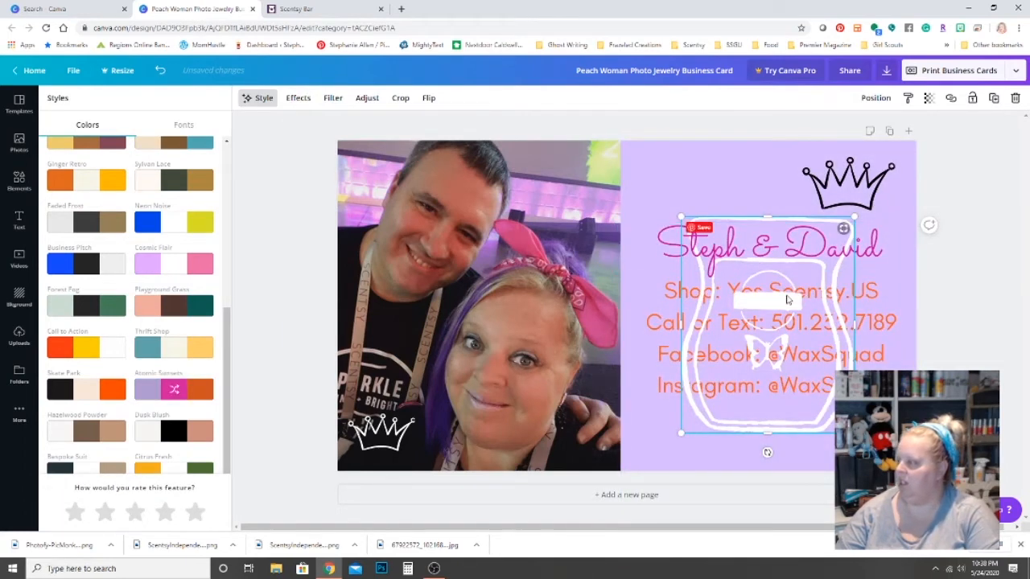
Centre the jar graphic, send it behind the text, and shrink it to a small size.
left_click_drag(776, 300, 788, 298)
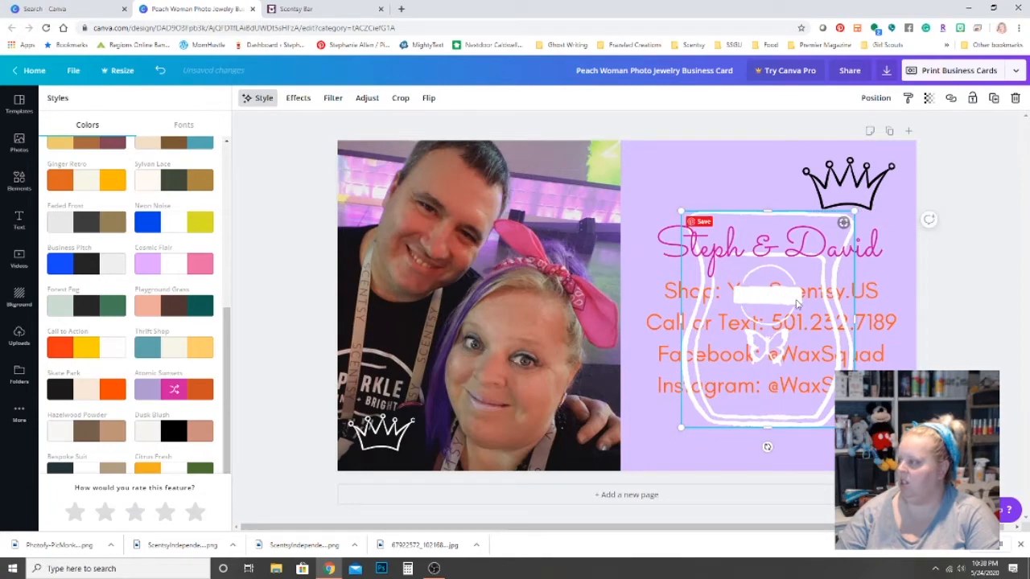
right_click(796, 302)
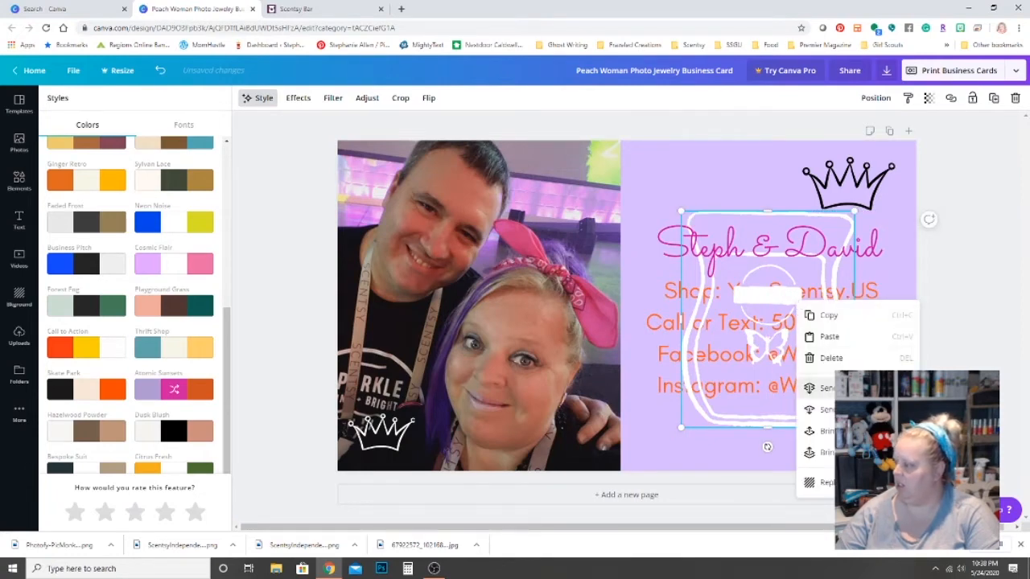
left_click(819, 387)
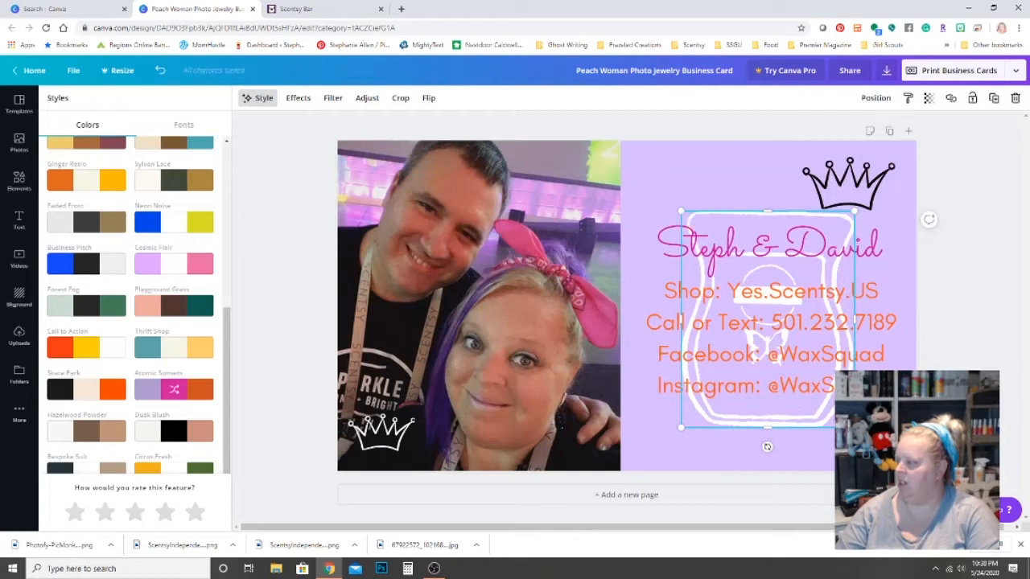
left_click_drag(853, 426, 756, 306)
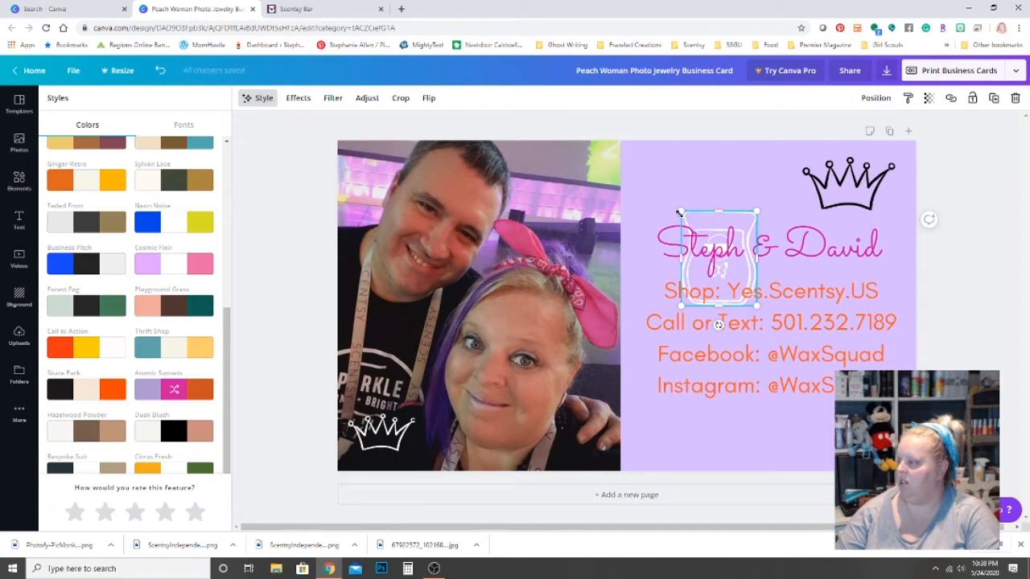
Bring the jar graphic in front of the text and move it to the card's lower right.
left_click(734, 211)
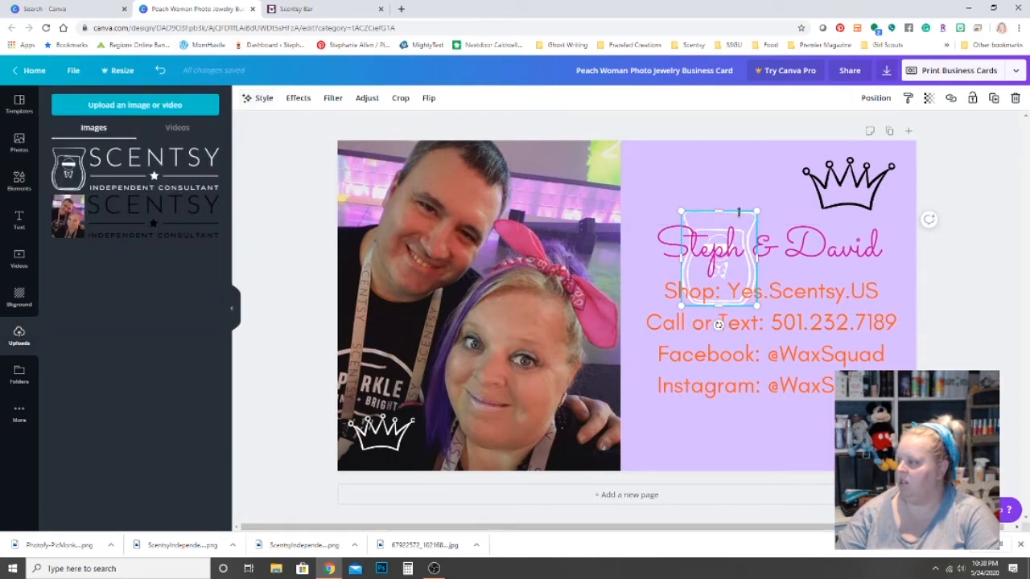
right_click(738, 212)
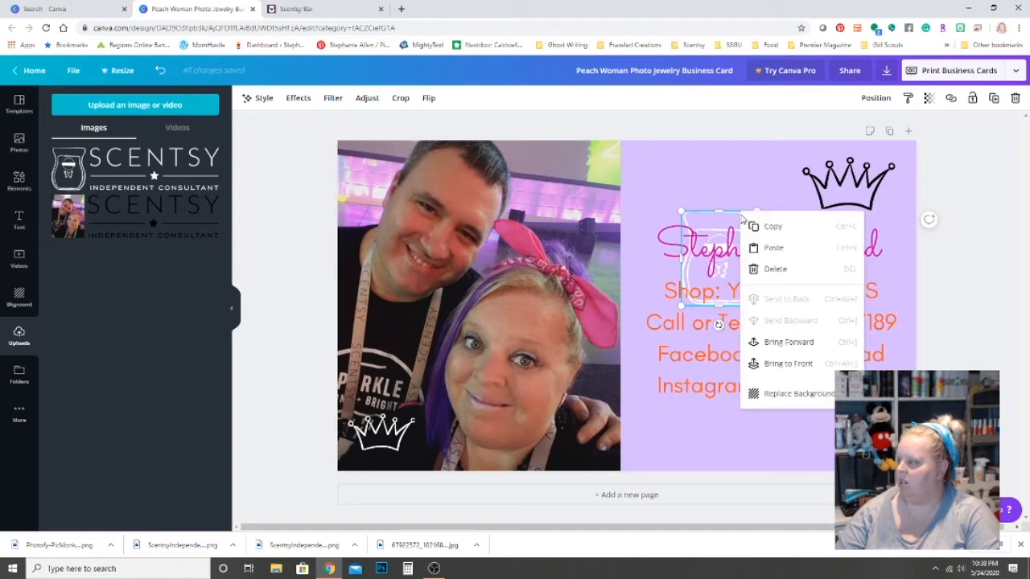
left_click(809, 367)
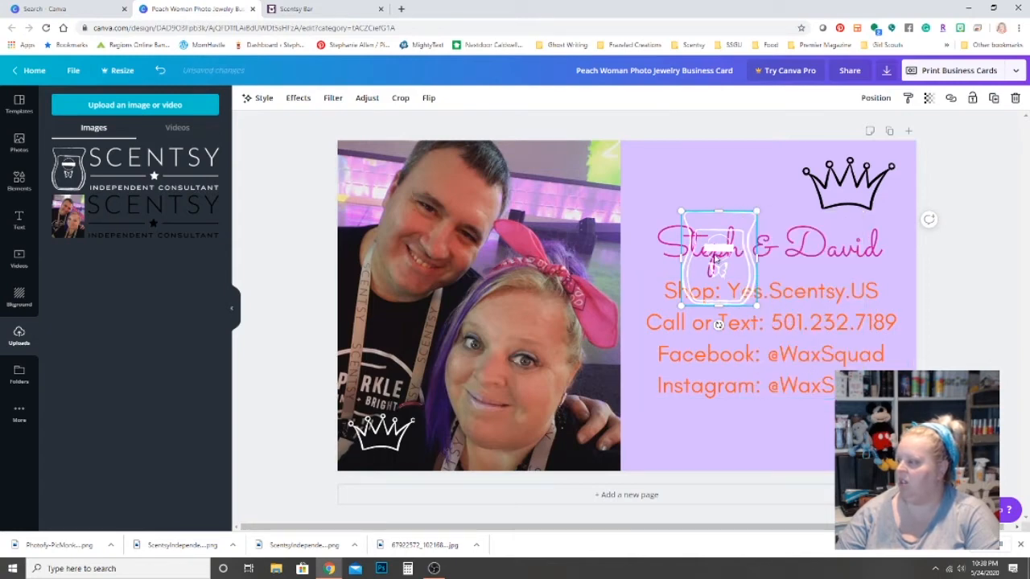
left_click_drag(720, 248, 864, 410)
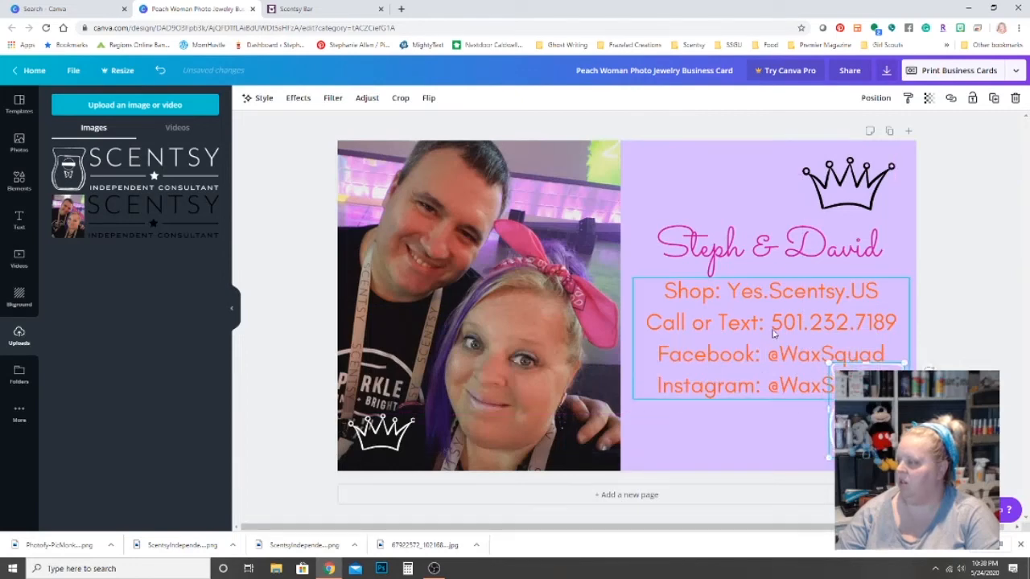
Shrink the jar logo and centre it beneath the four contact lines near the bottom edge.
mouse_move(759, 319)
left_mouse_down()
mouse_move(753, 307)
mouse_move(768, 319)
left_mouse_up()
left_click_drag(865, 416, 867, 424)
left_click_drag(869, 418, 780, 418)
left_click_drag(817, 372, 629, 416)
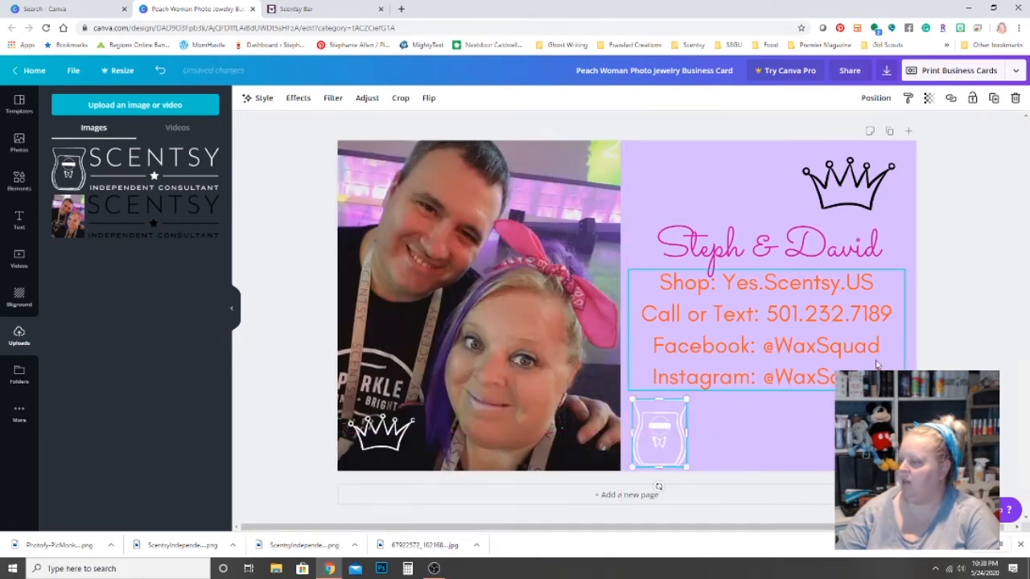
left_click(811, 384)
left_click_drag(782, 360, 777, 364)
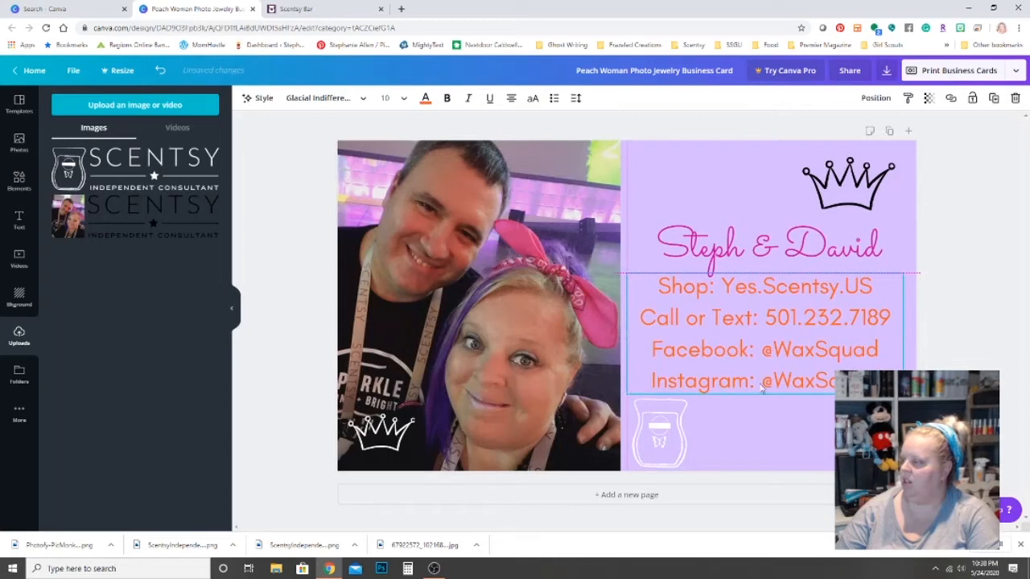
left_click_drag(669, 428, 777, 425)
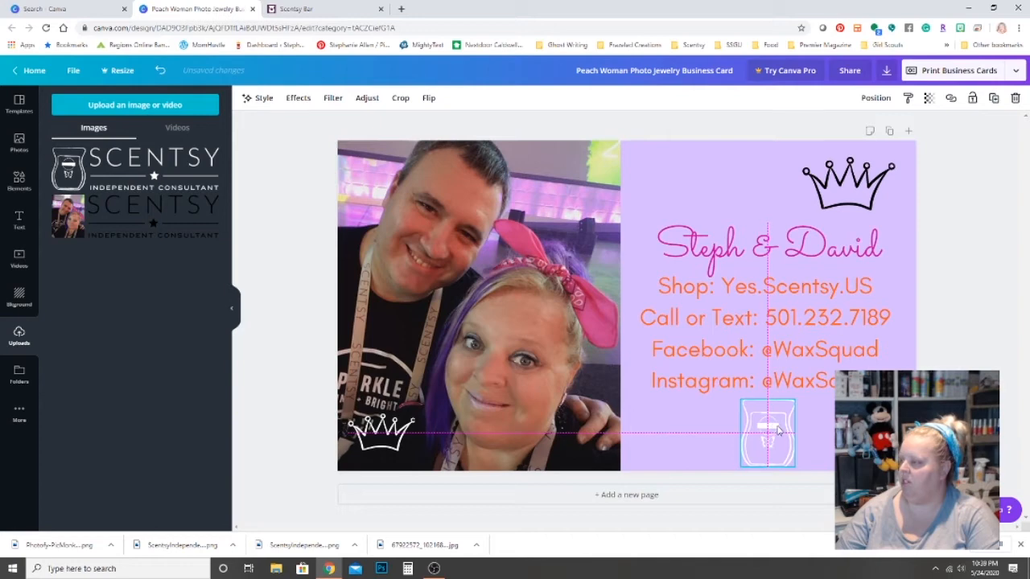
left_click(929, 356)
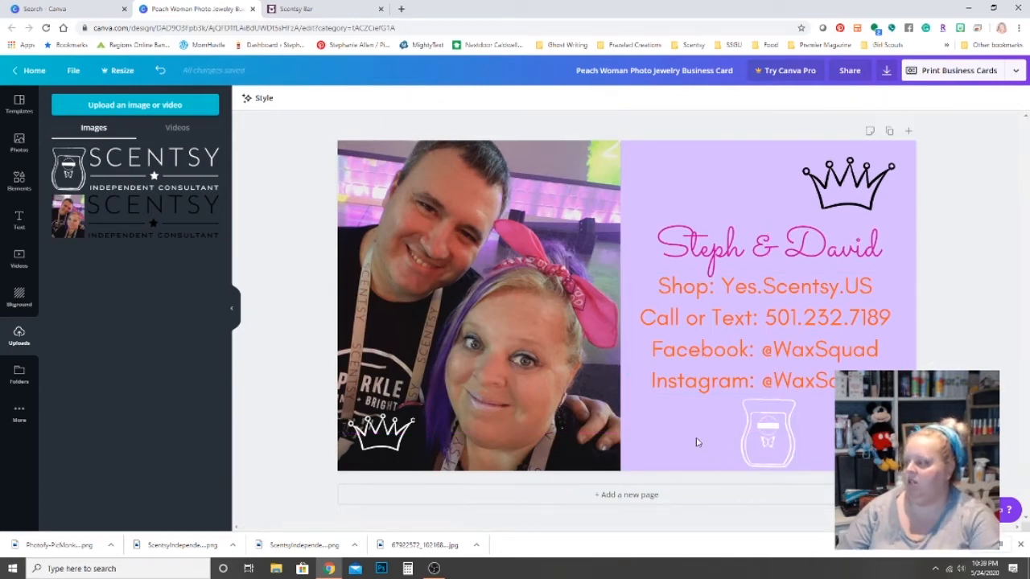
Change the card background from lavender to light grey after trying white, pink and other greys.
left_click(657, 424)
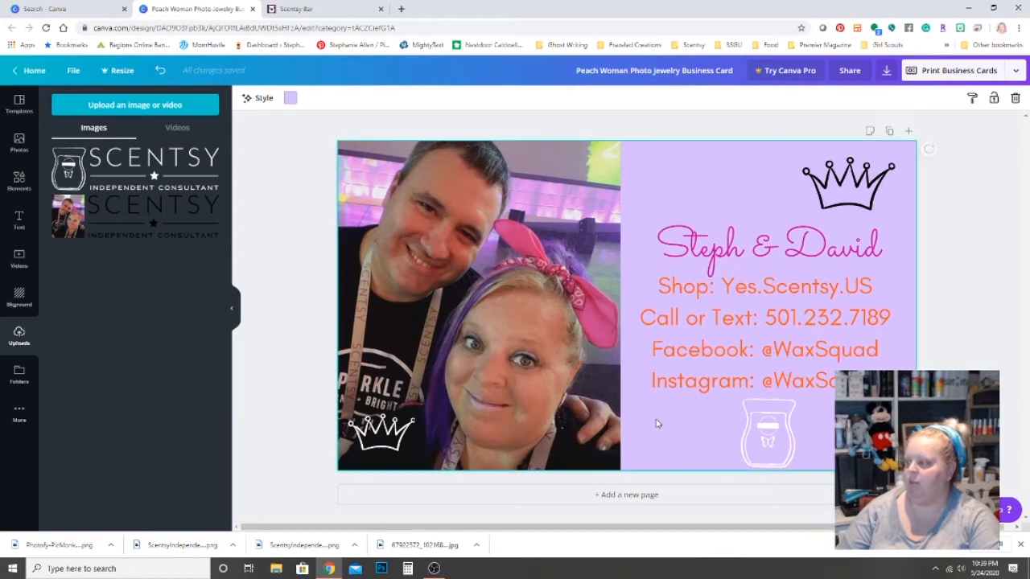
left_click(290, 98)
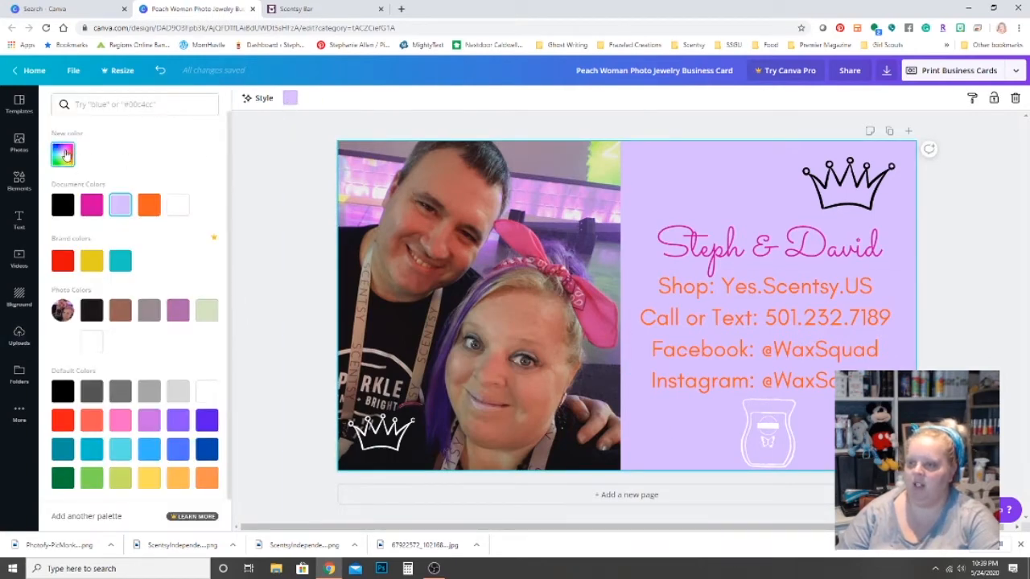
left_click(178, 205)
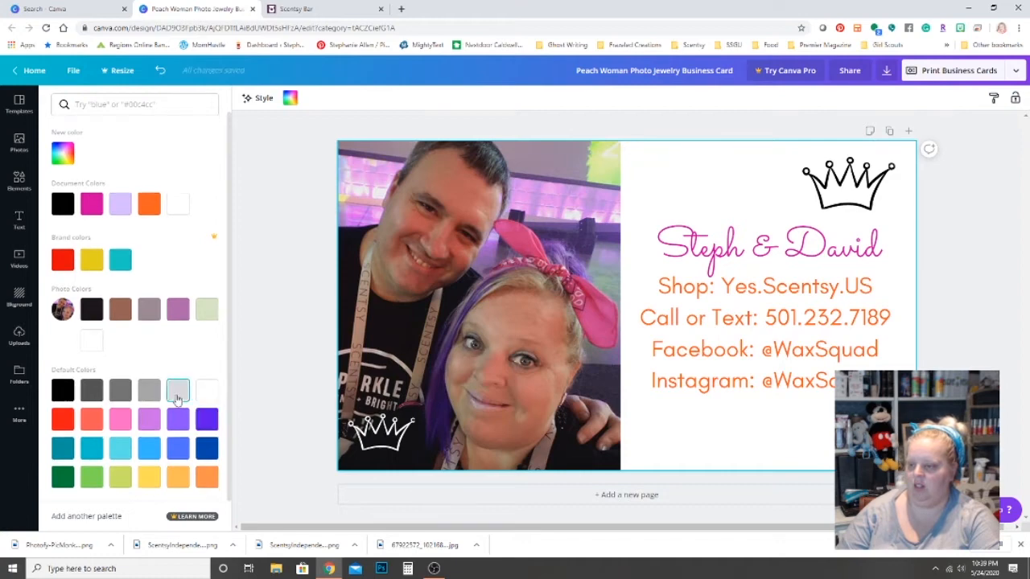
left_click(178, 391)
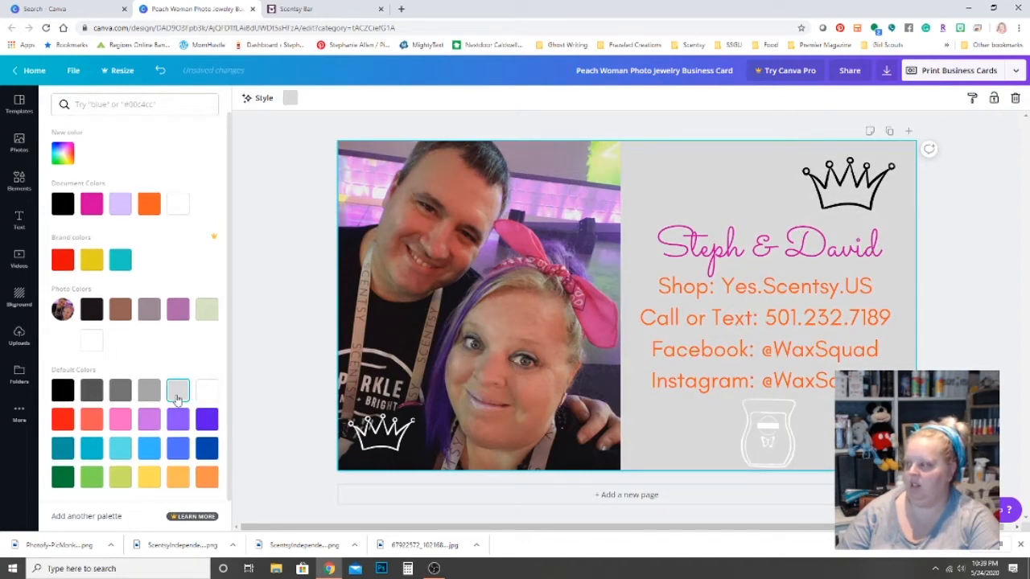
left_click(125, 419)
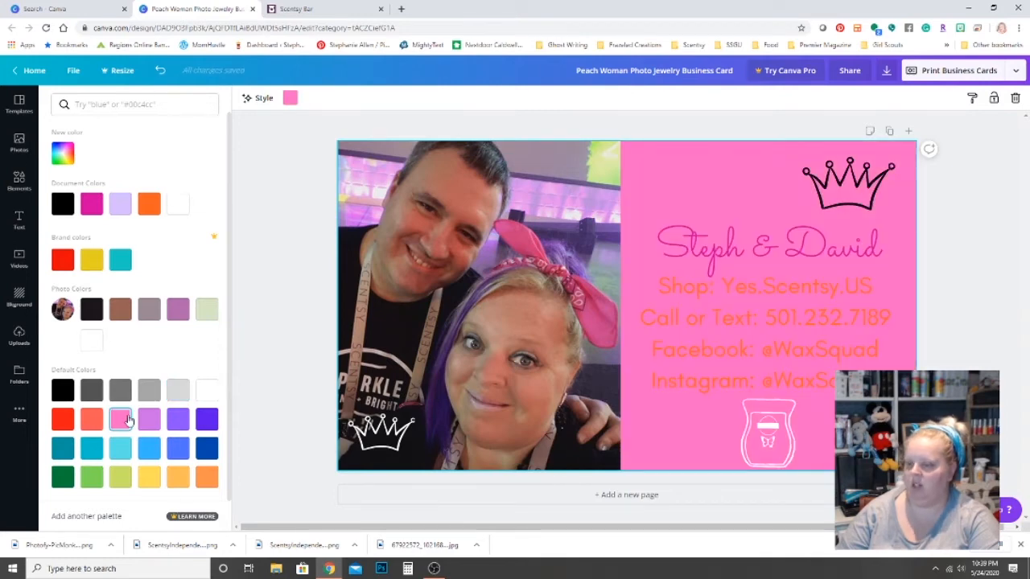
left_click(177, 393)
left_click(120, 393)
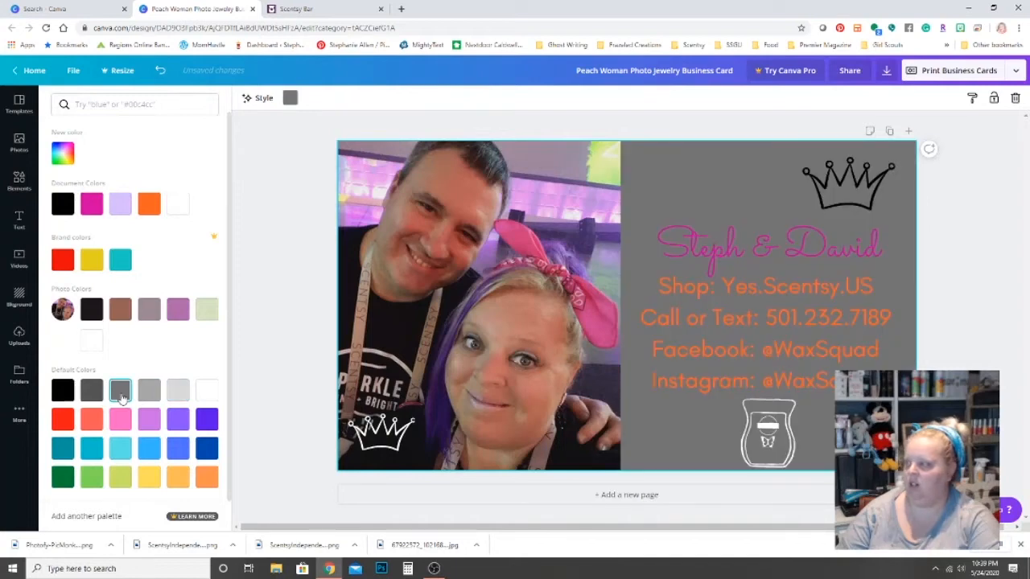
left_click(148, 392)
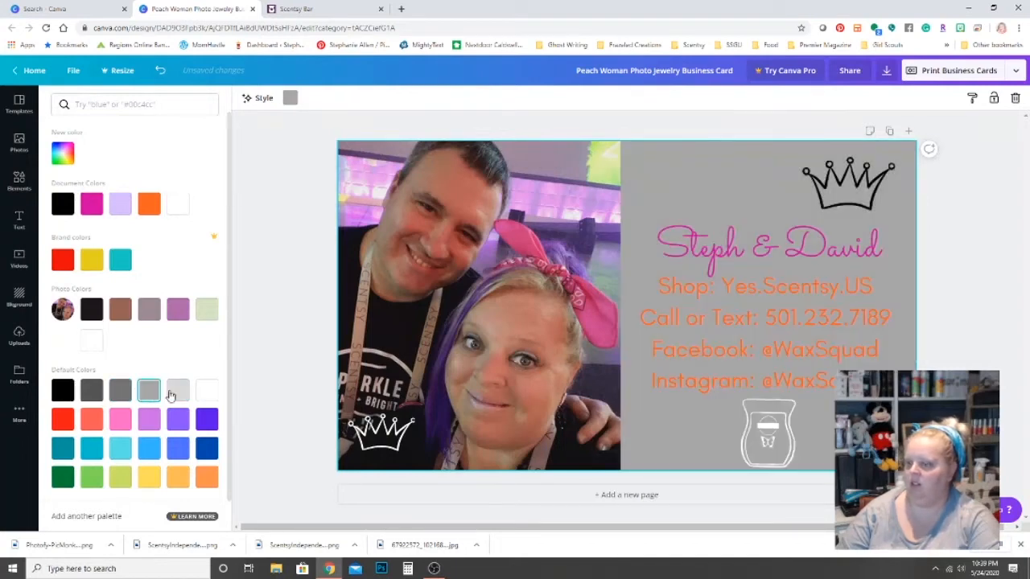
left_click(175, 392)
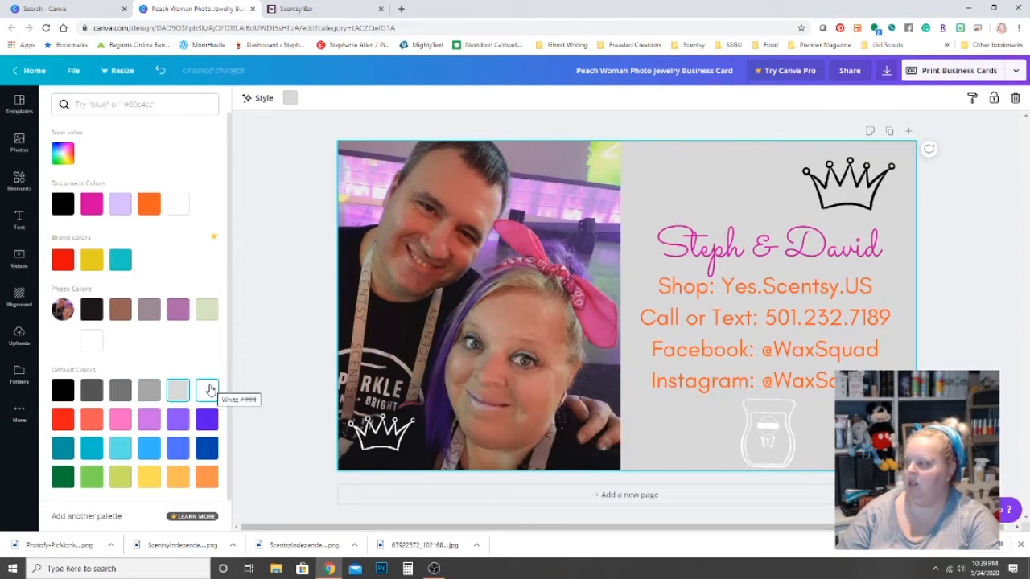
Make all four contact lines black.
left_click(697, 330)
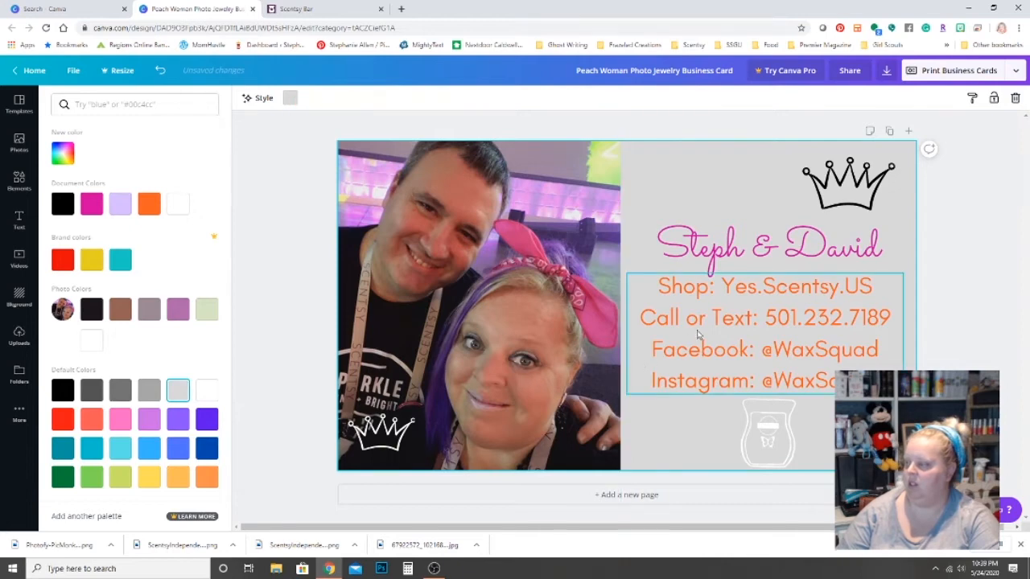
left_click(746, 323)
left_click_drag(656, 288, 853, 380)
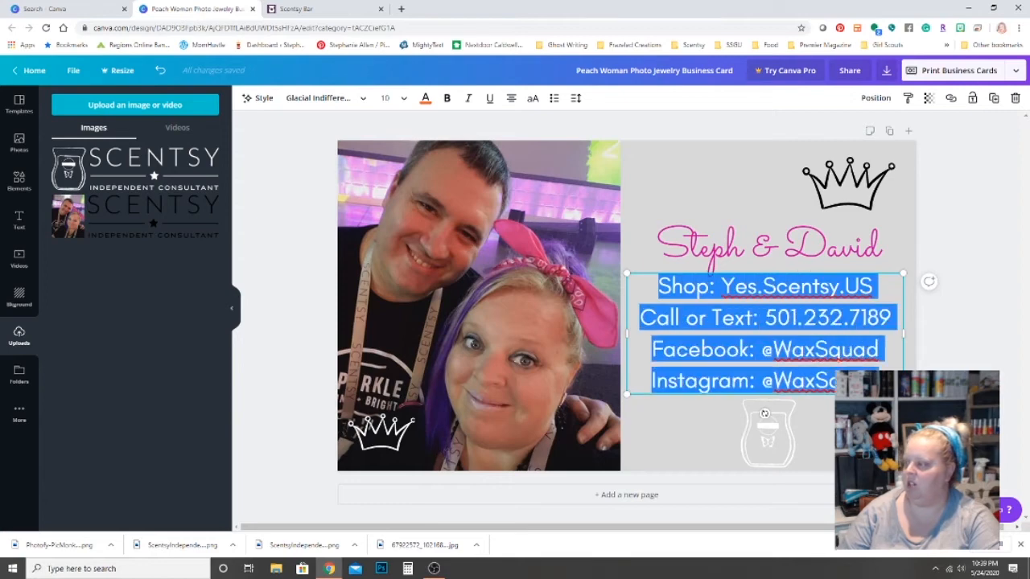
left_click(426, 98)
left_click(64, 207)
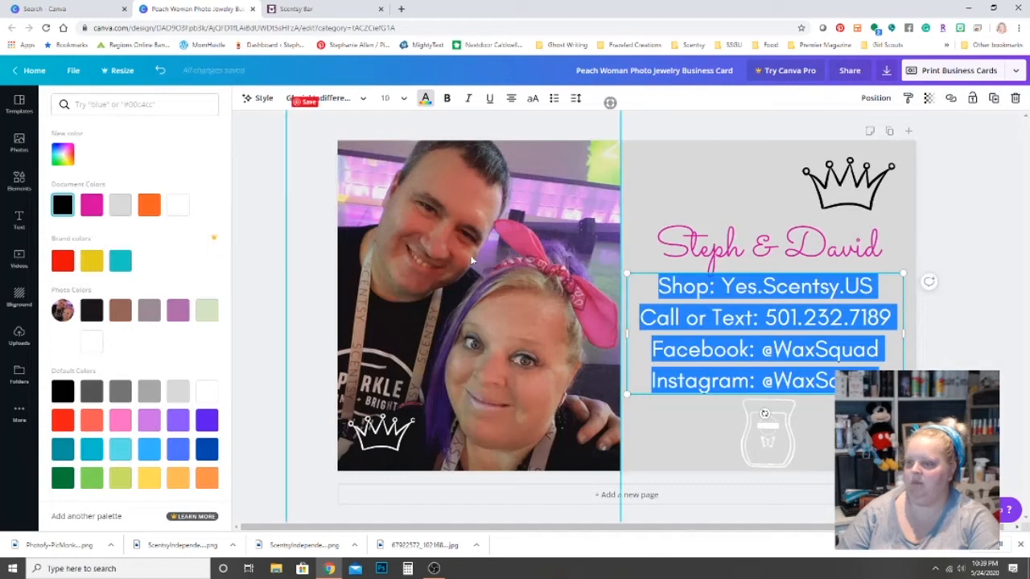
left_click(727, 202)
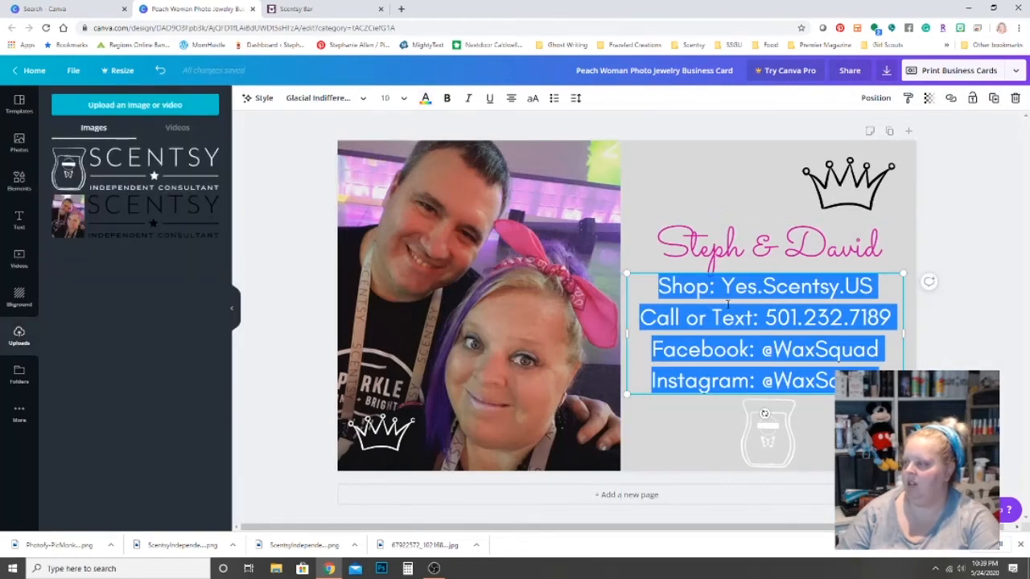
Nudge the Steph & David heading and the contact lines slightly higher on the grey panel.
left_click(827, 417)
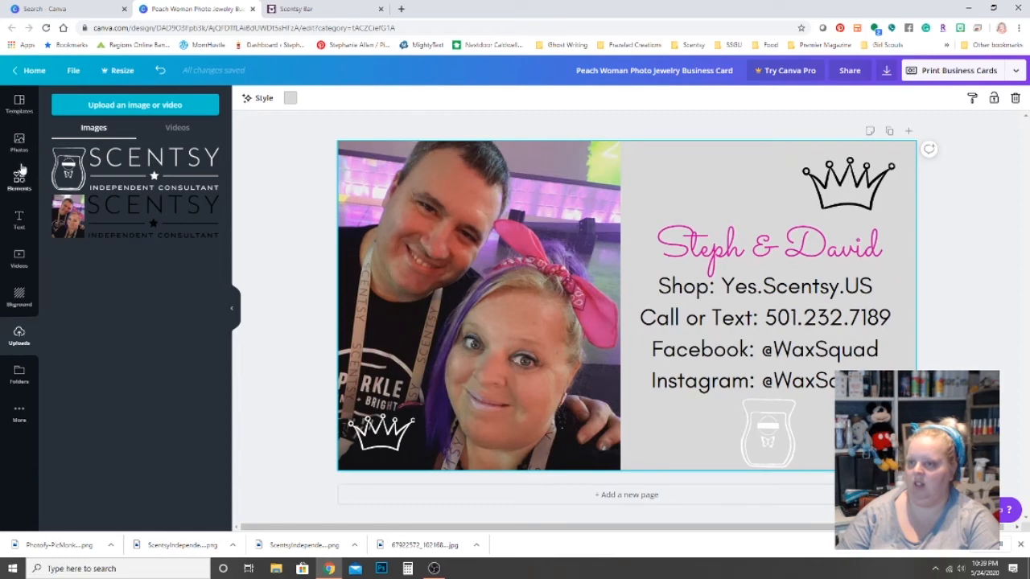
left_click(18, 219)
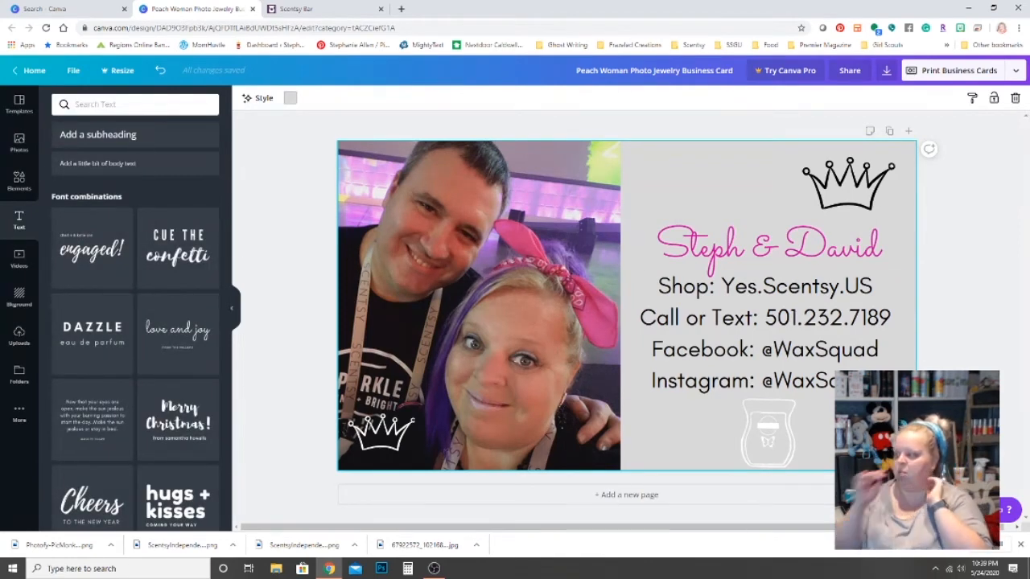
left_click_drag(796, 235, 792, 223)
left_click(812, 289)
left_click_drag(812, 288, 812, 281)
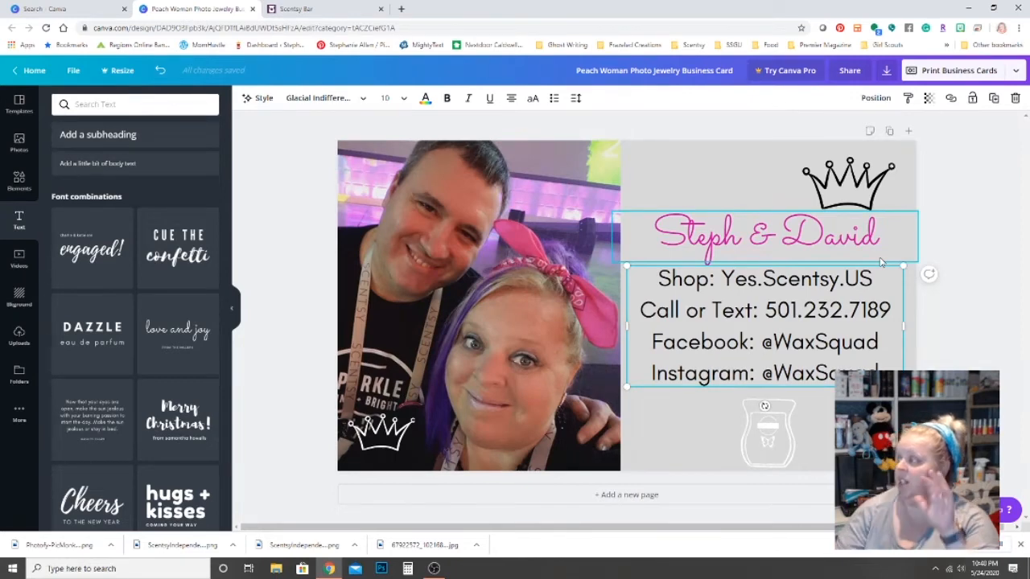
left_click(886, 73)
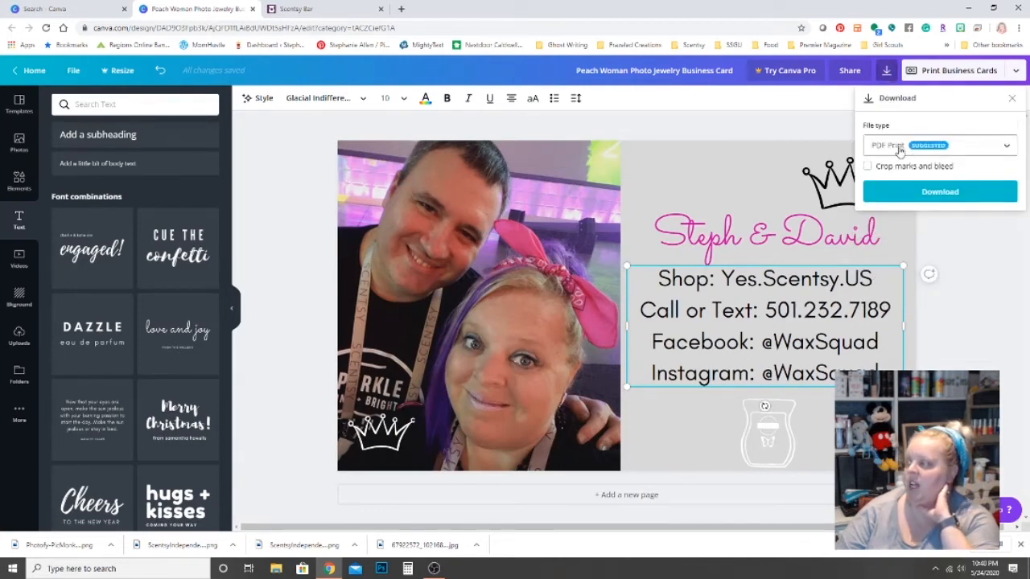
Download the business card as a JPG file.
left_click(899, 150)
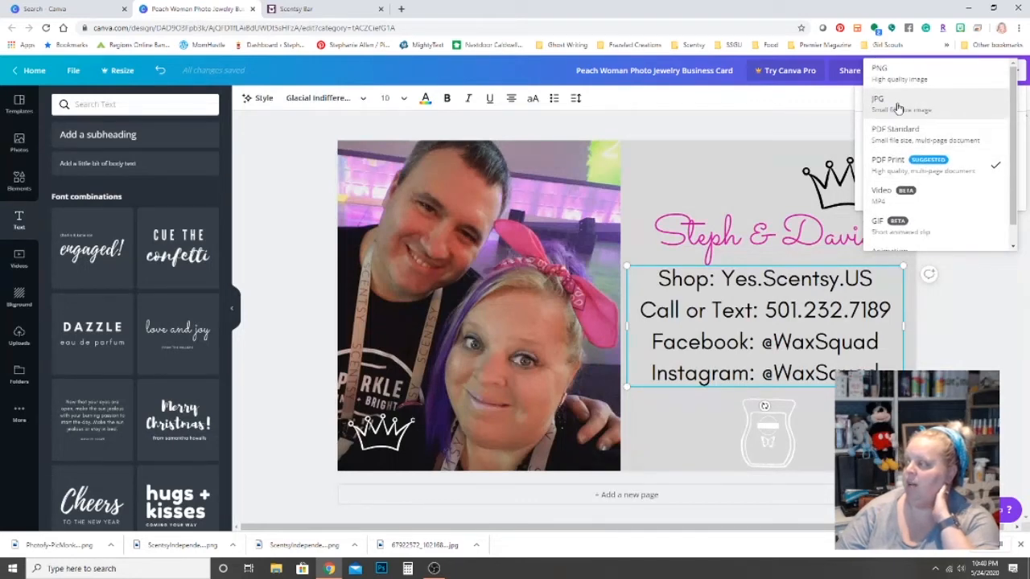
left_click(899, 102)
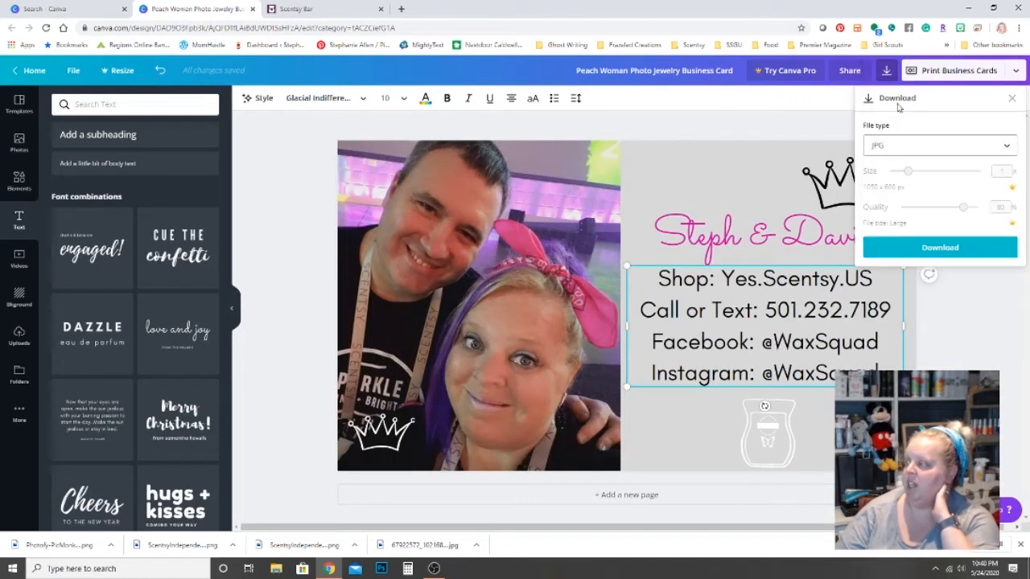
left_click(933, 251)
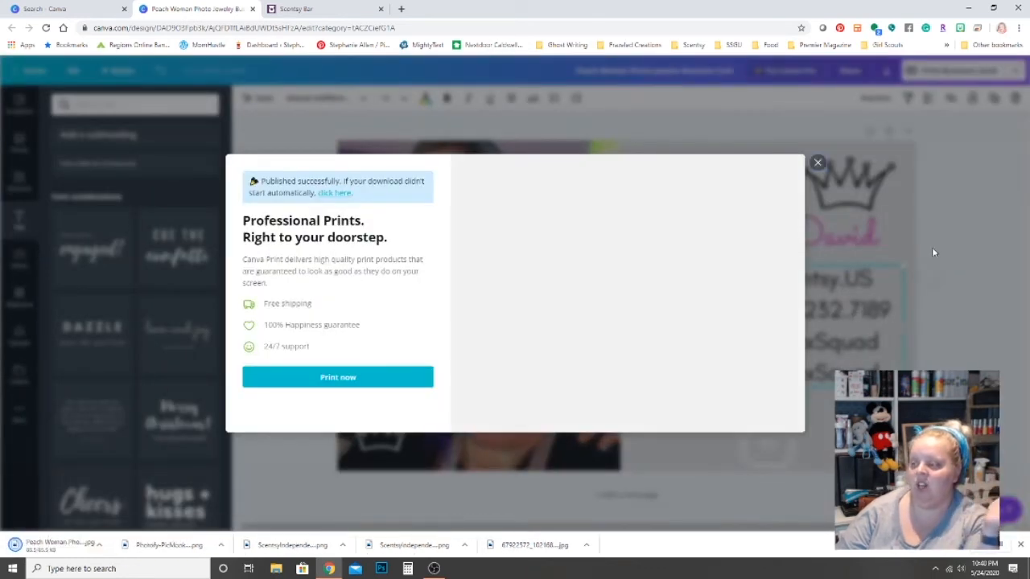
Open the downloaded JPG, dismiss the publish notice, and minimize the browser window.
left_click(54, 547)
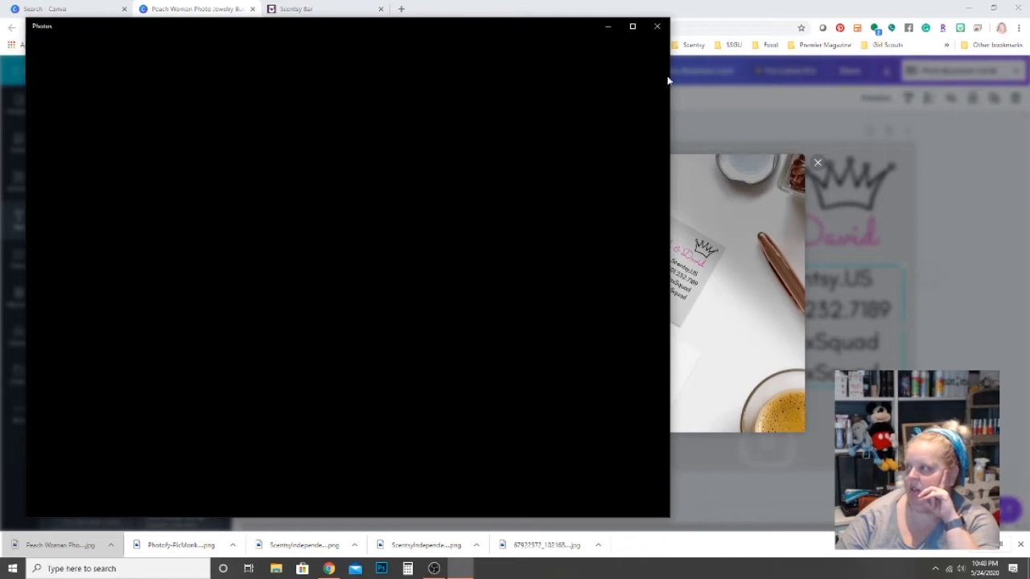
left_click(608, 27)
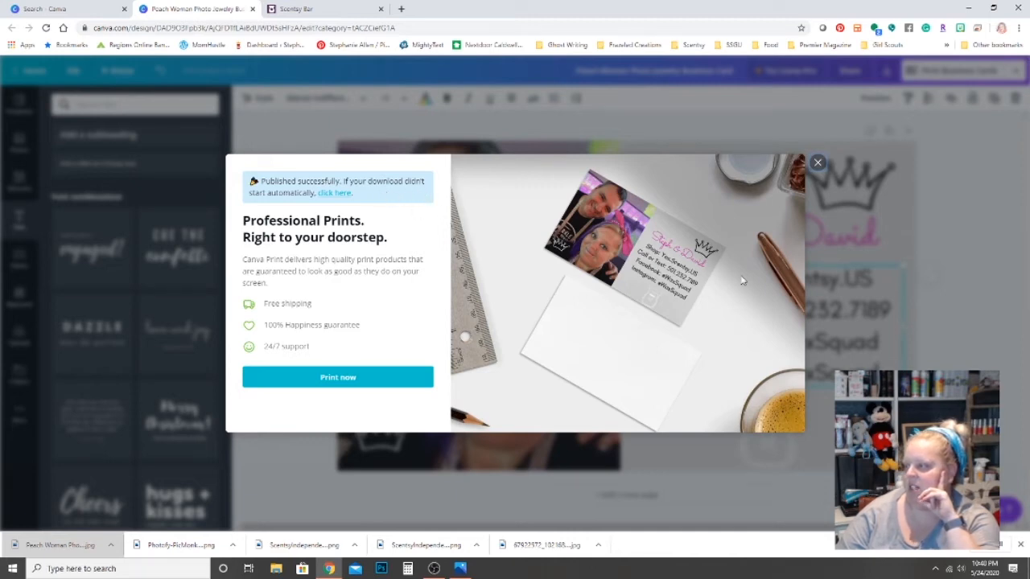
left_click(817, 163)
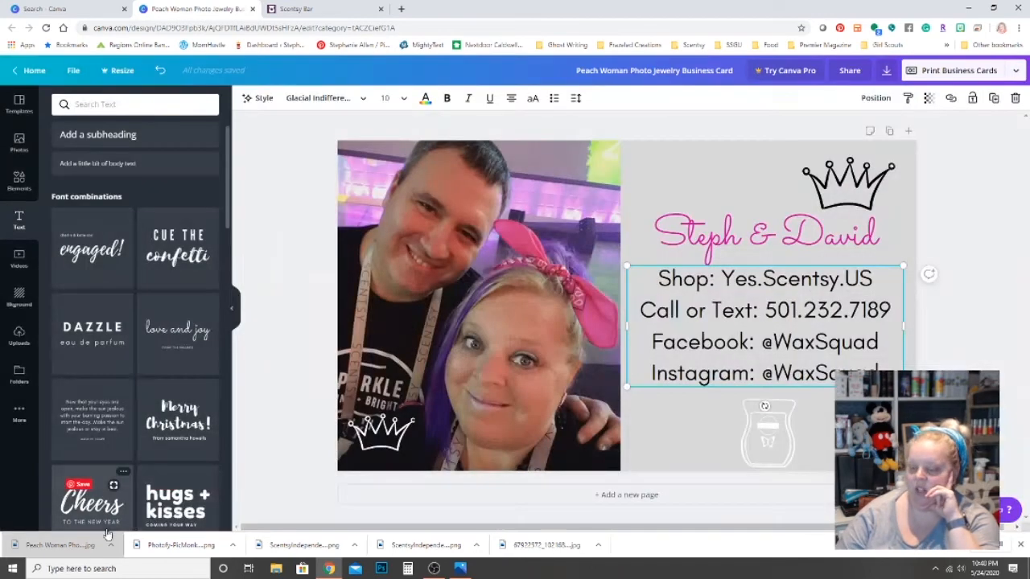
left_click(81, 549)
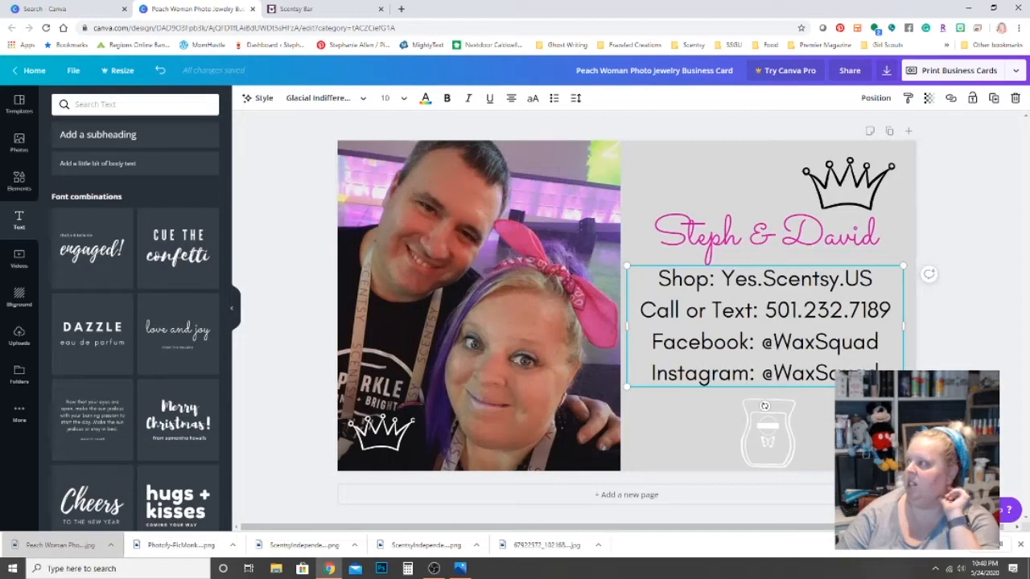
left_click(971, 8)
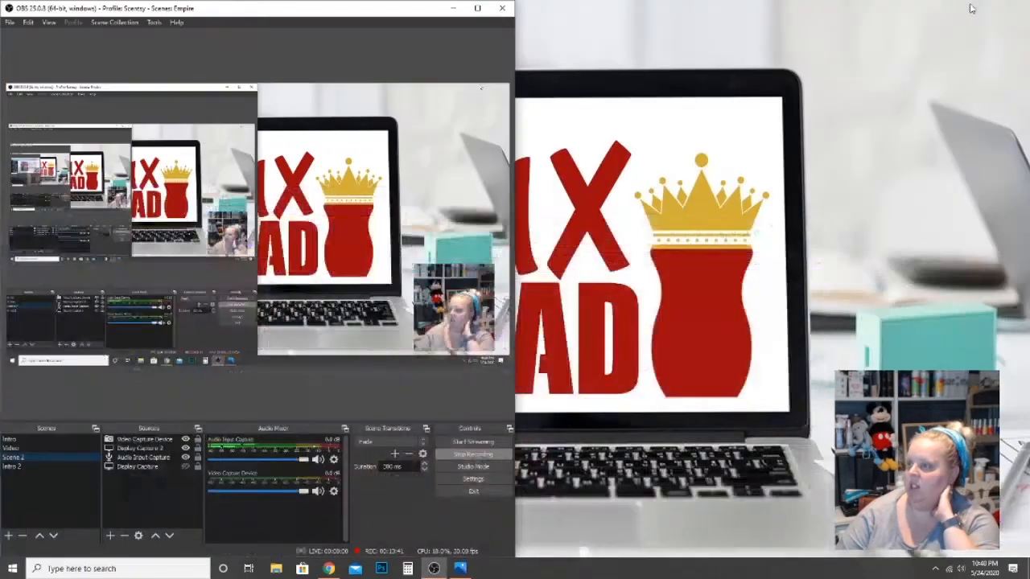
Minimize OBS and open Peach Woman Photo Jewelry Business Card.jpg from Downloads in Photos.
left_click(454, 9)
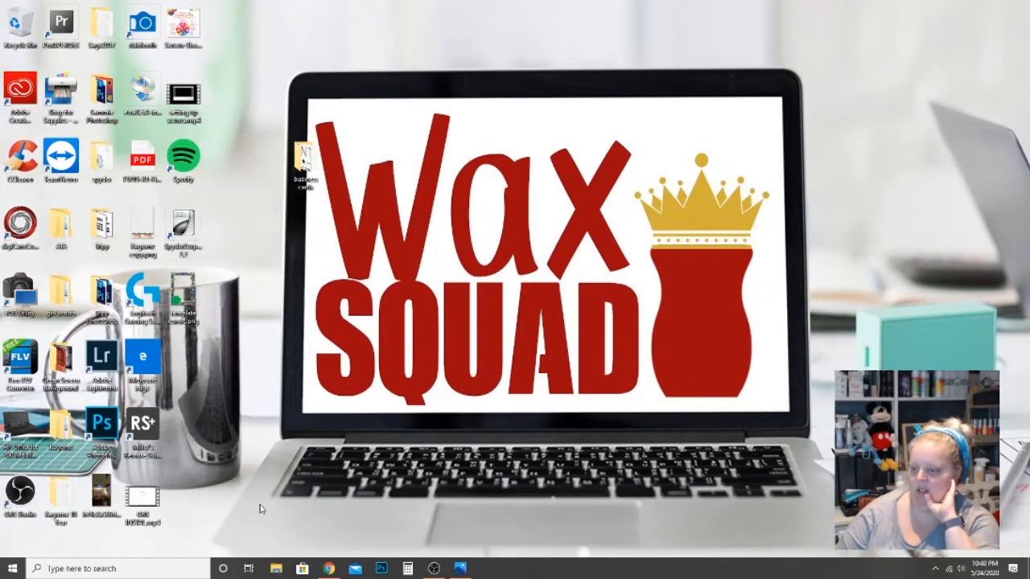
left_click(459, 568)
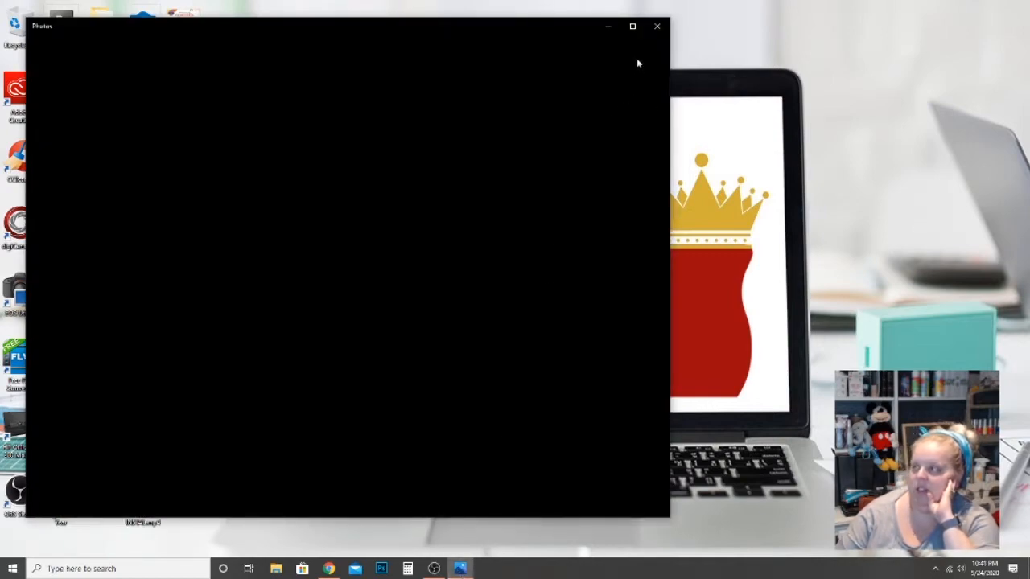
key("super+e")
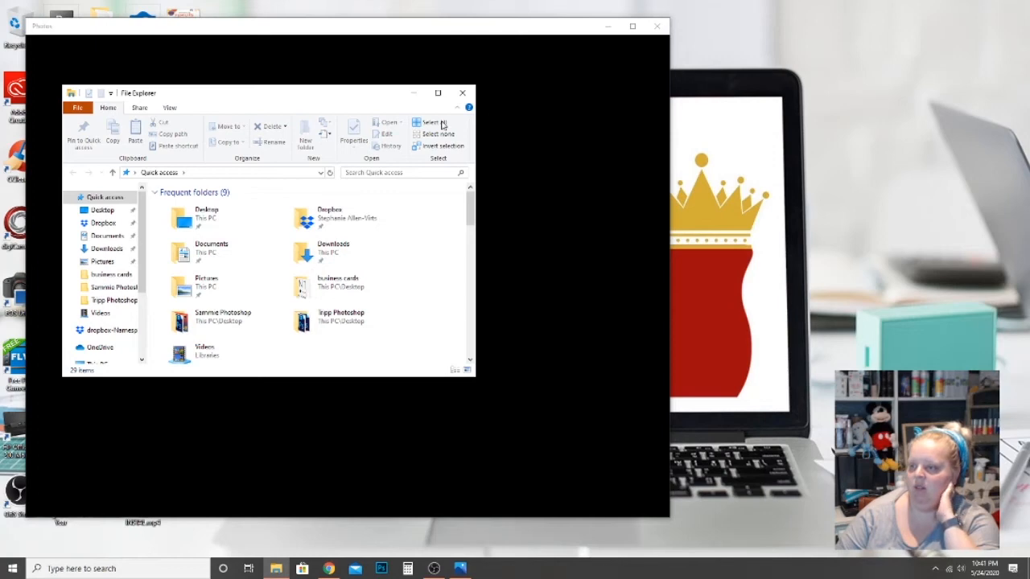
left_click(120, 251)
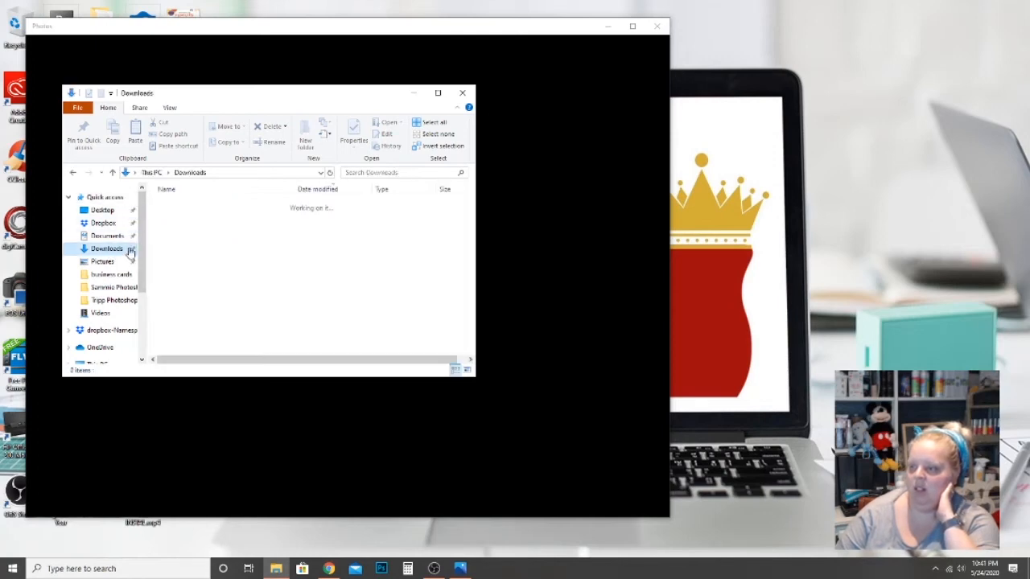
left_click(210, 223)
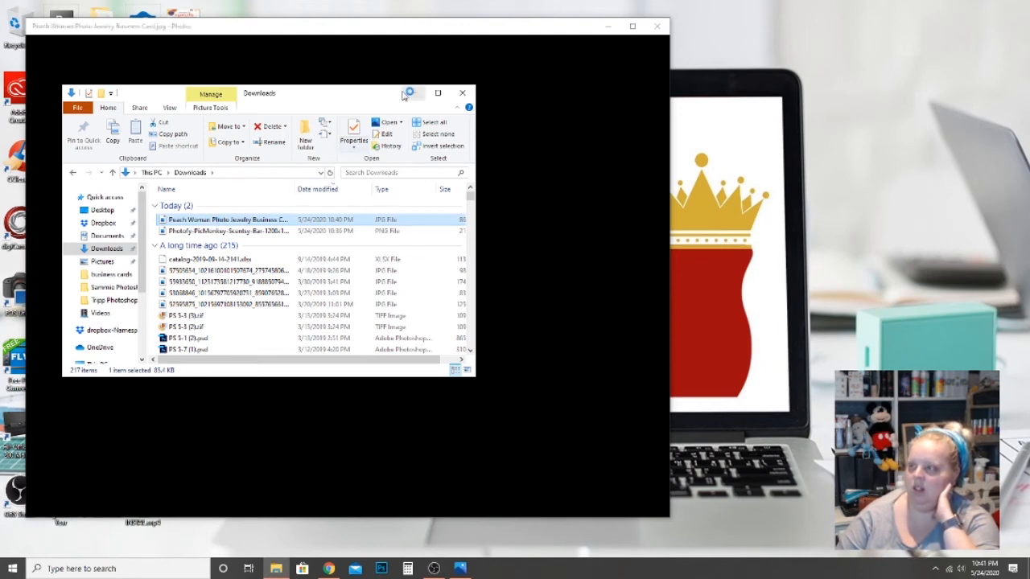
Move the Photos window and close the blank and duplicate Photos windows.
left_click_drag(395, 34, 675, 32)
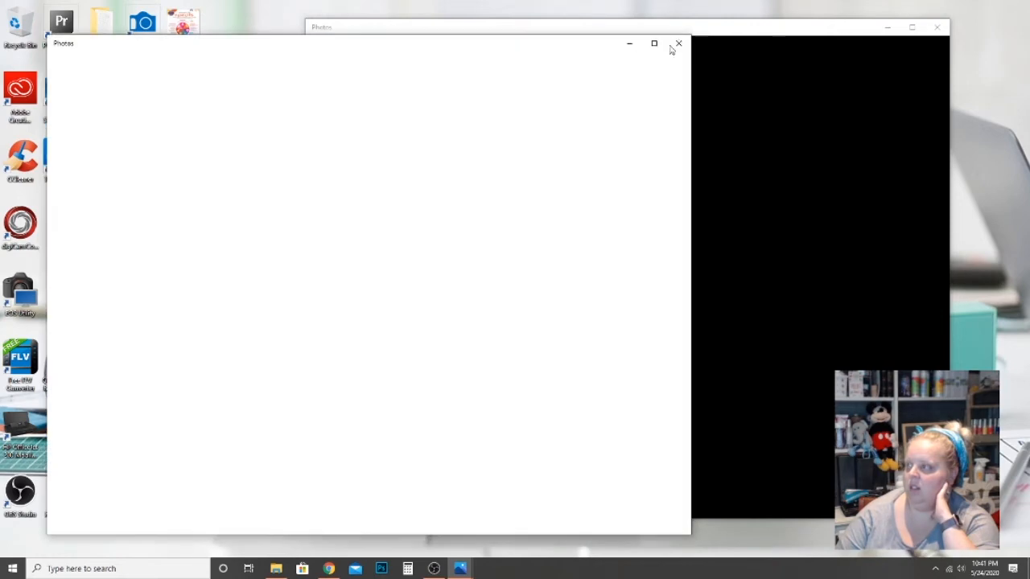
left_click(679, 45)
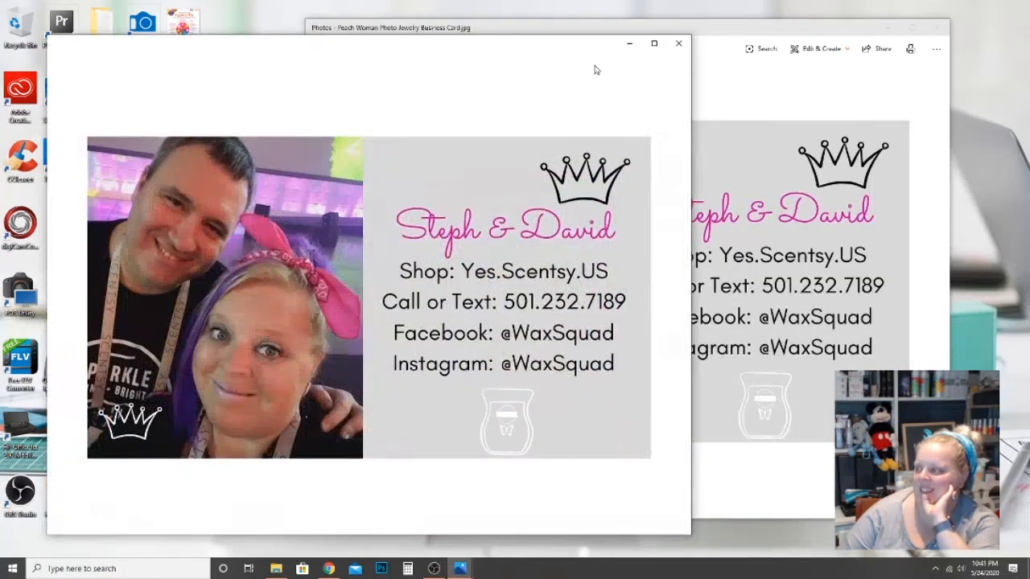
left_click(938, 29)
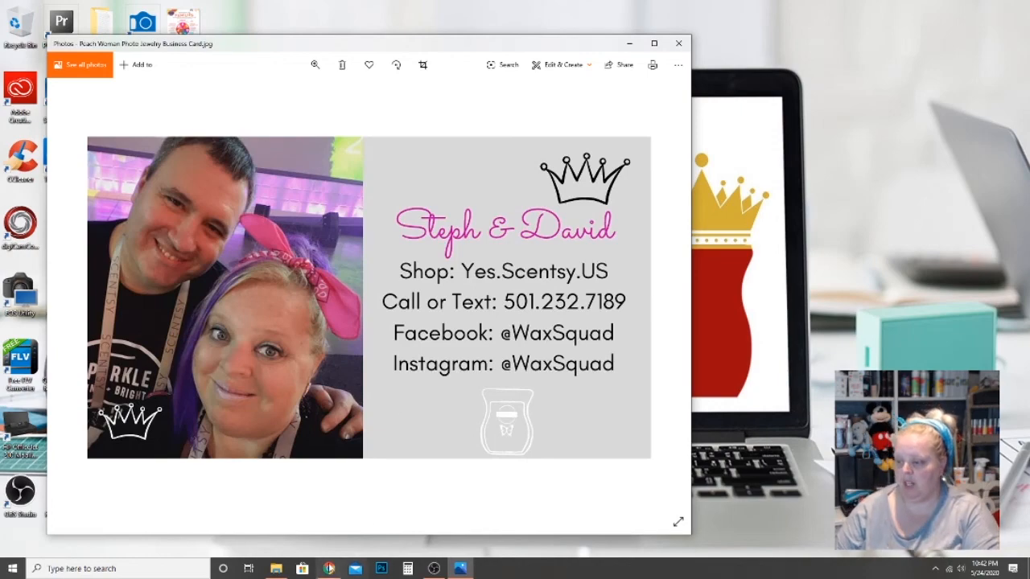
left_click(329, 569)
Load facebook.com in the Scentsy Bar browser tab.
left_click(320, 12)
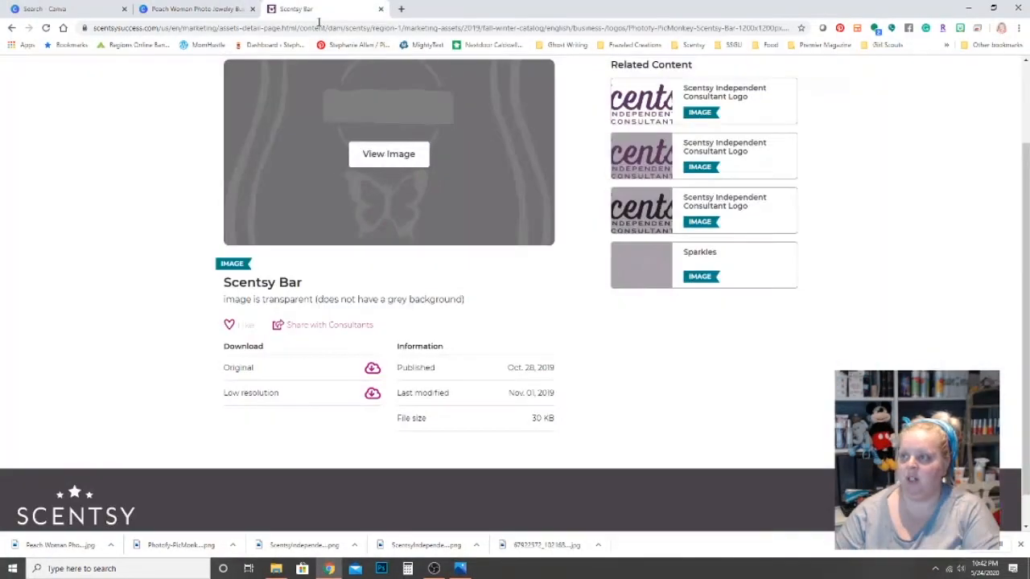
left_click(319, 29)
key("Return")
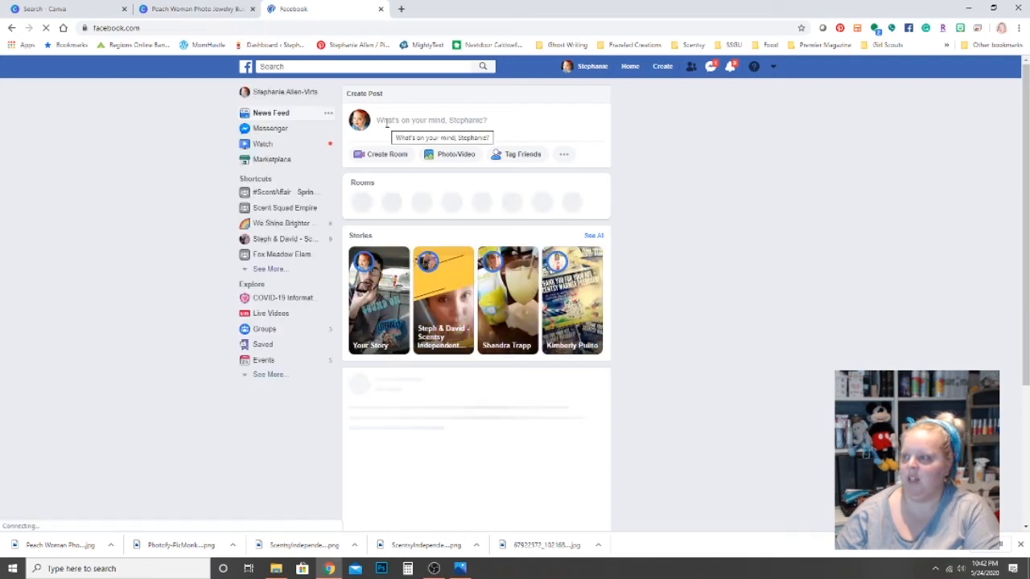
Start a new post captioned 'Hey did you know we got a new business number!? Text Us so We have you in our phone!'.
left_click(386, 122)
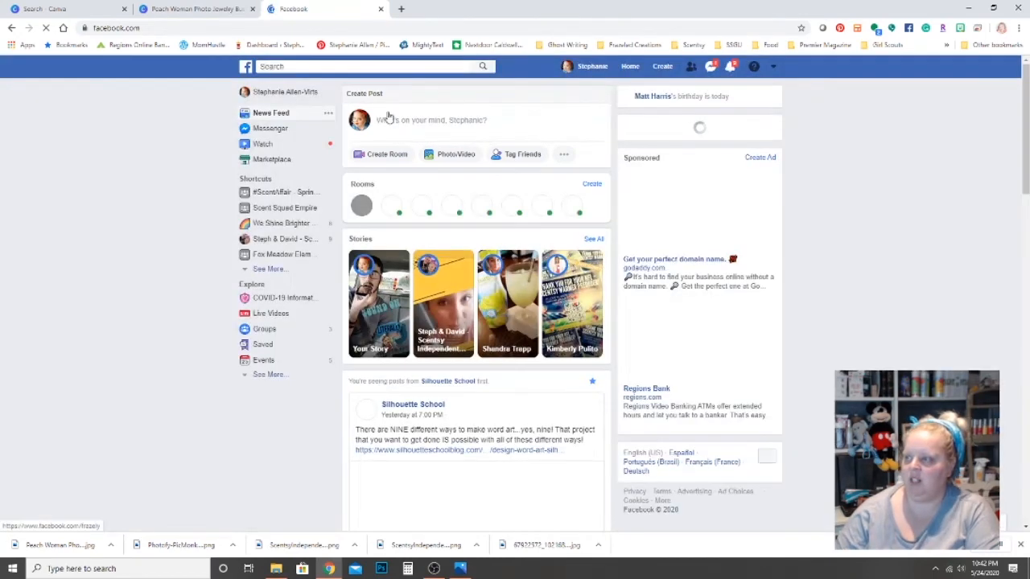
left_click(391, 121)
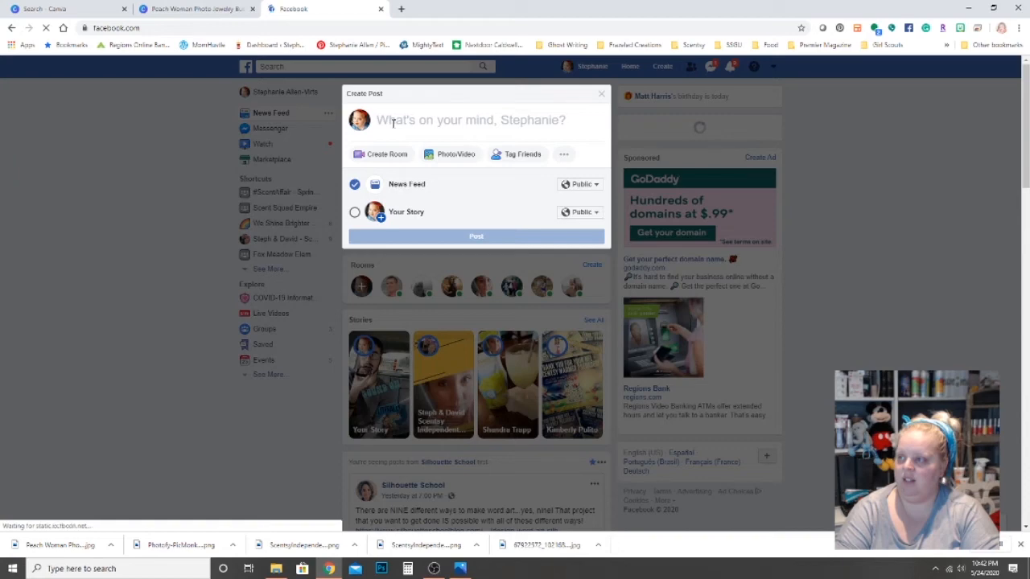
type("Hey ")
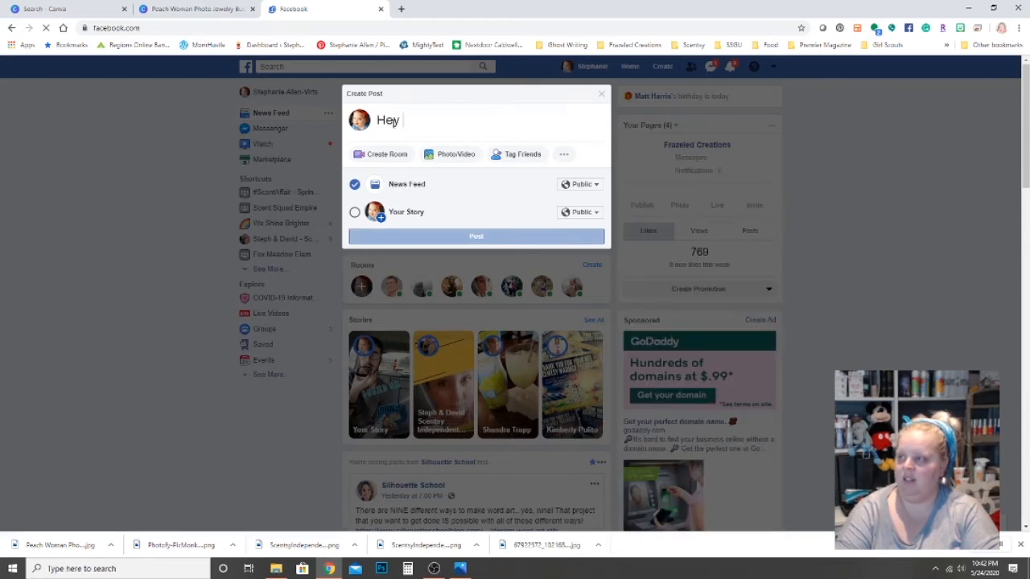
type("did you know we ")
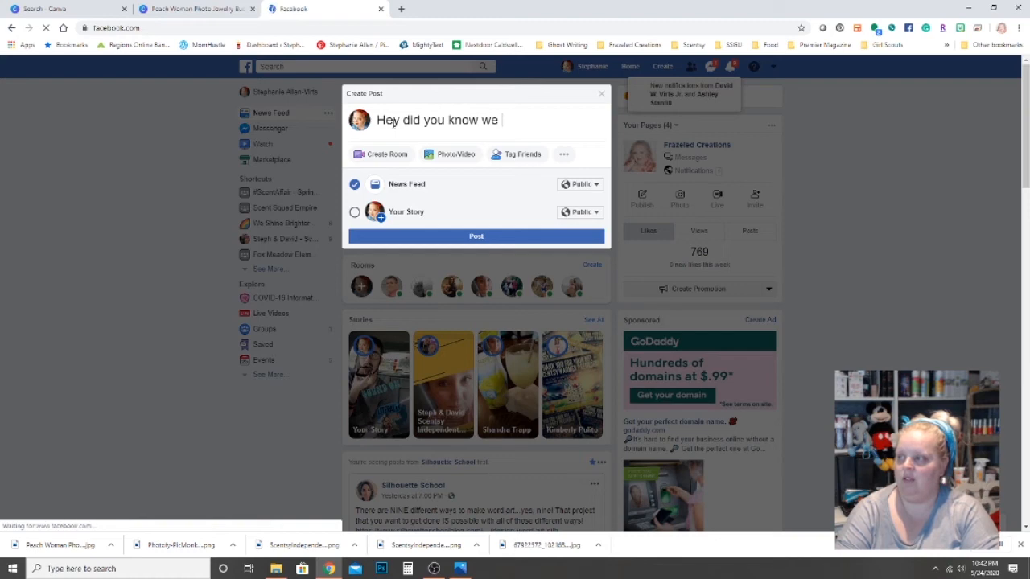
type("got a new businessnumber!")
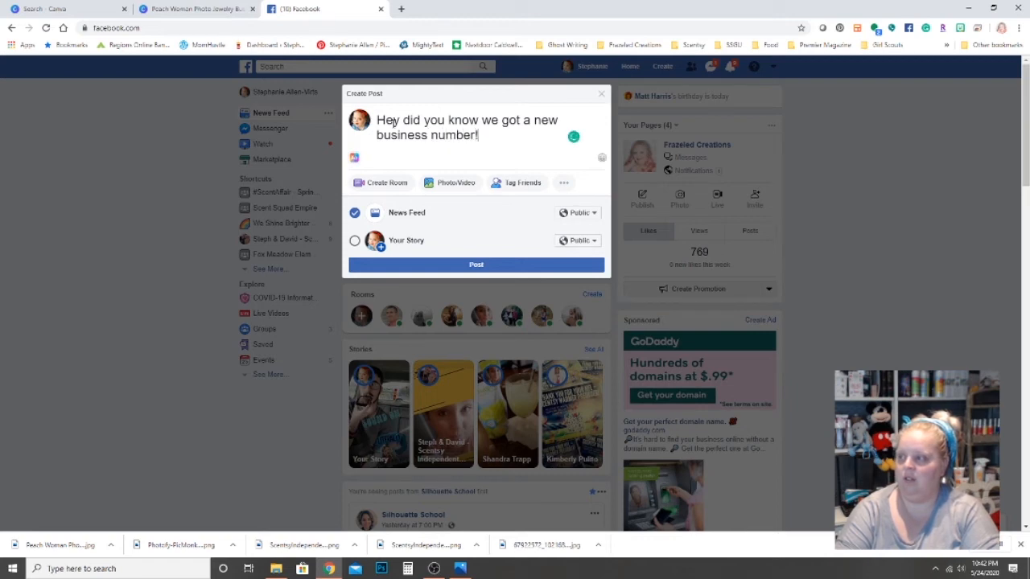
type("? Text Us so")
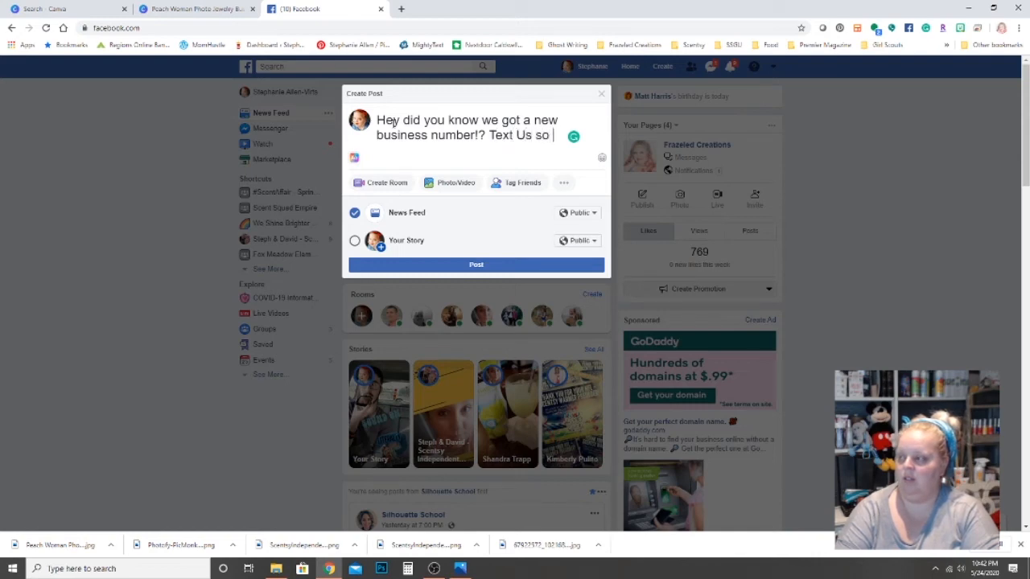
type(" We have you ")
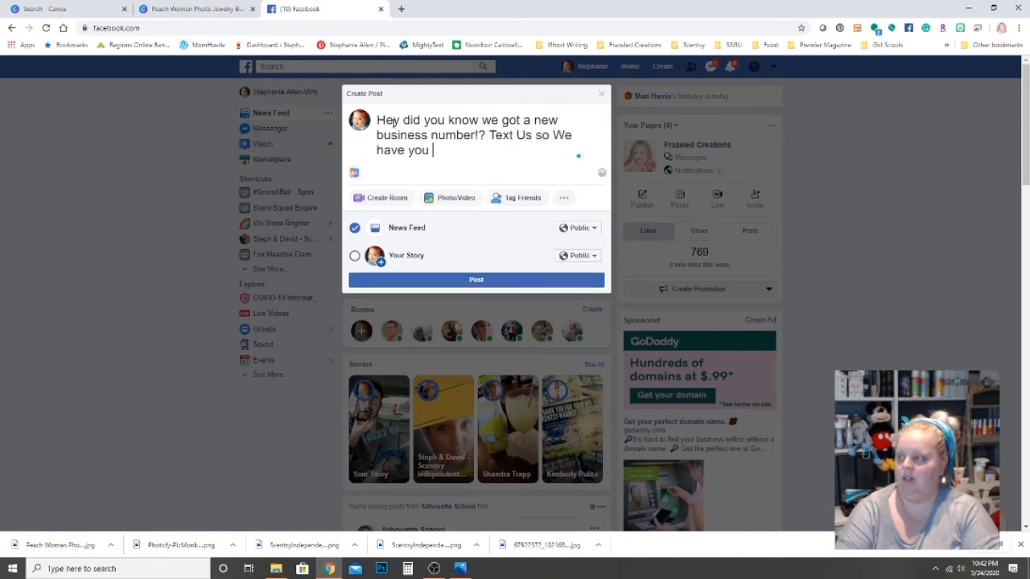
type("in our phone!")
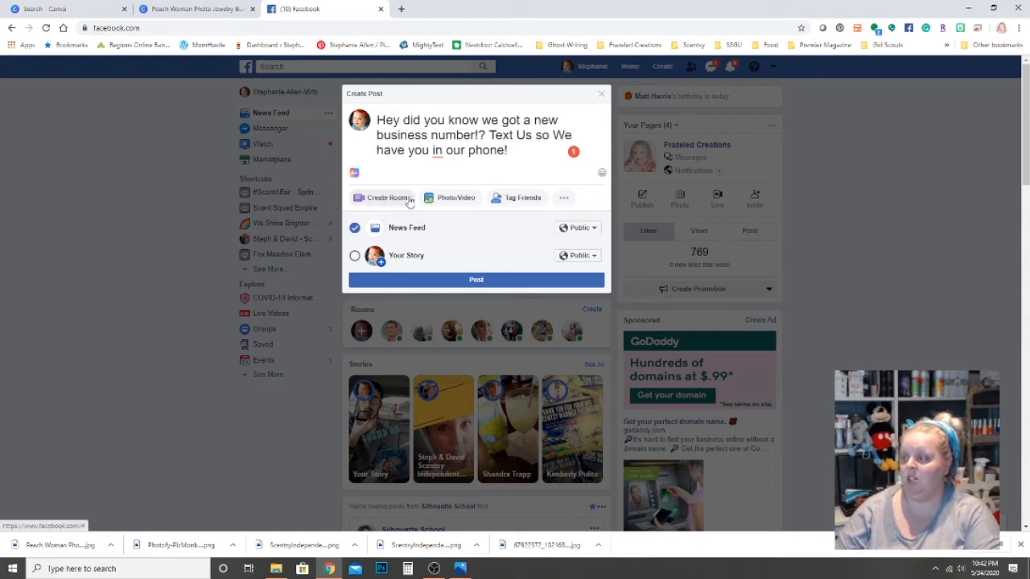
Attach the Peach Woman business card image from Downloads, end the caption with the business phone number, and publish.
left_click(446, 202)
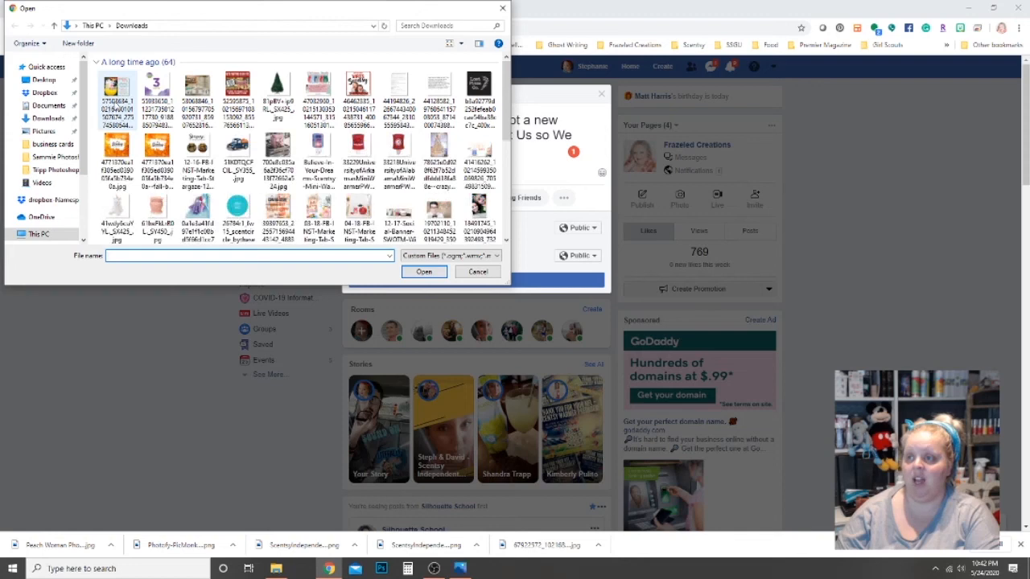
left_click(50, 118)
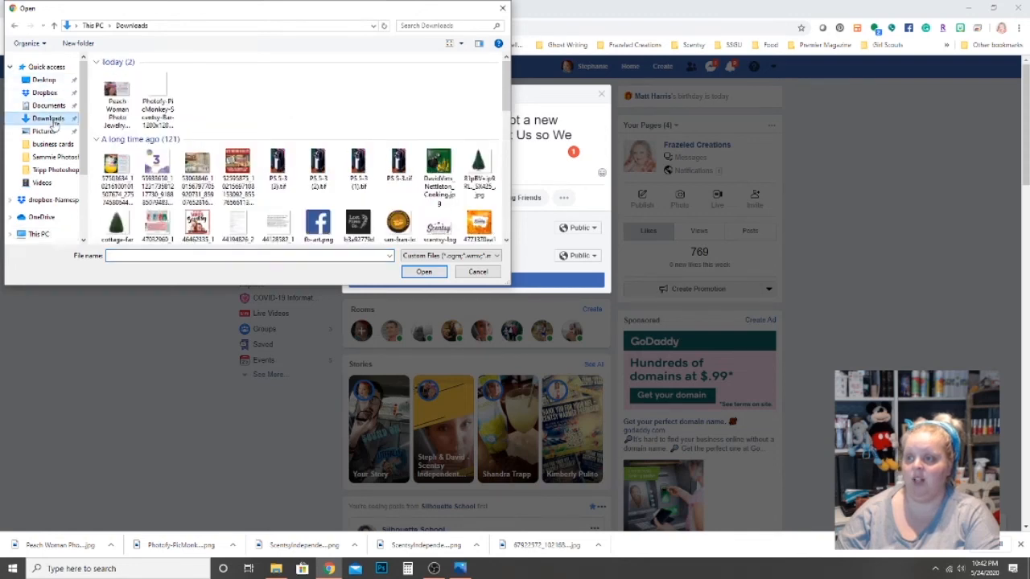
left_click(117, 107)
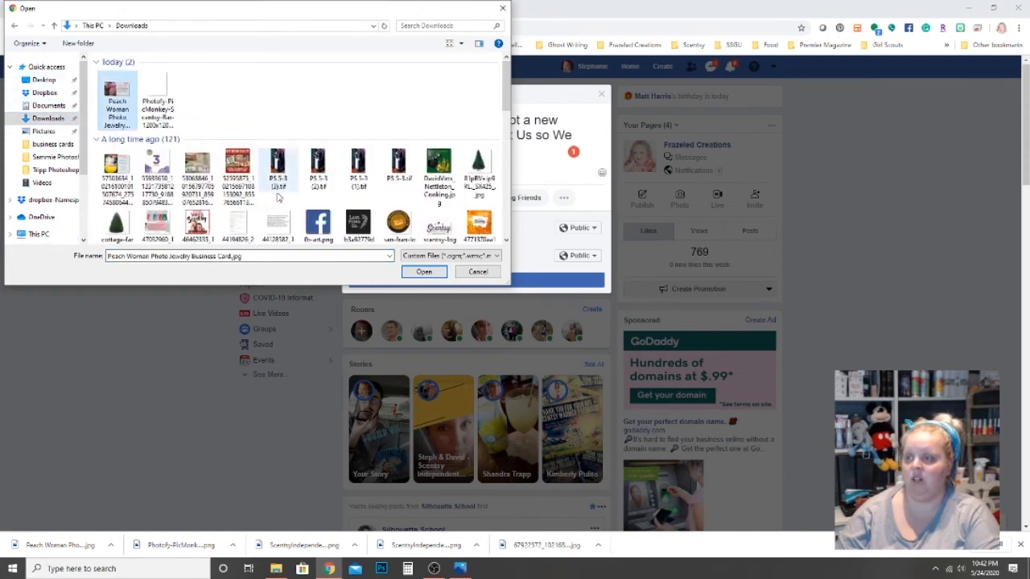
left_click(422, 271)
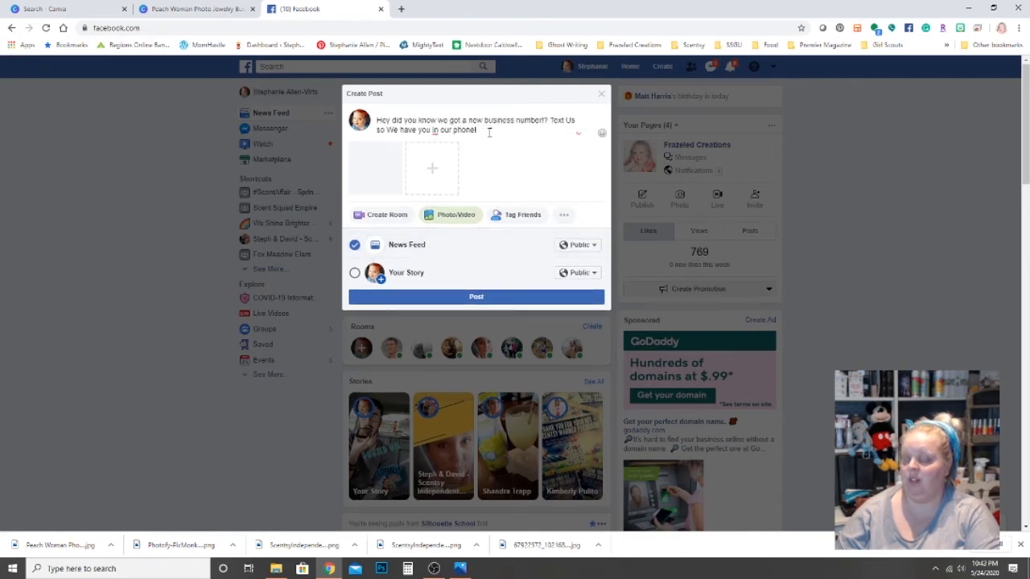
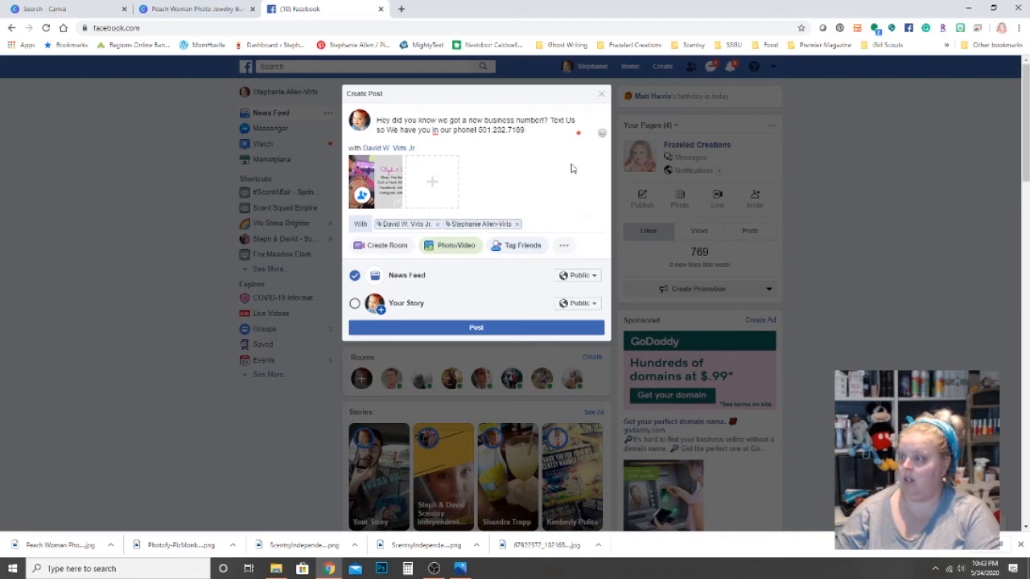
left_click(481, 329)
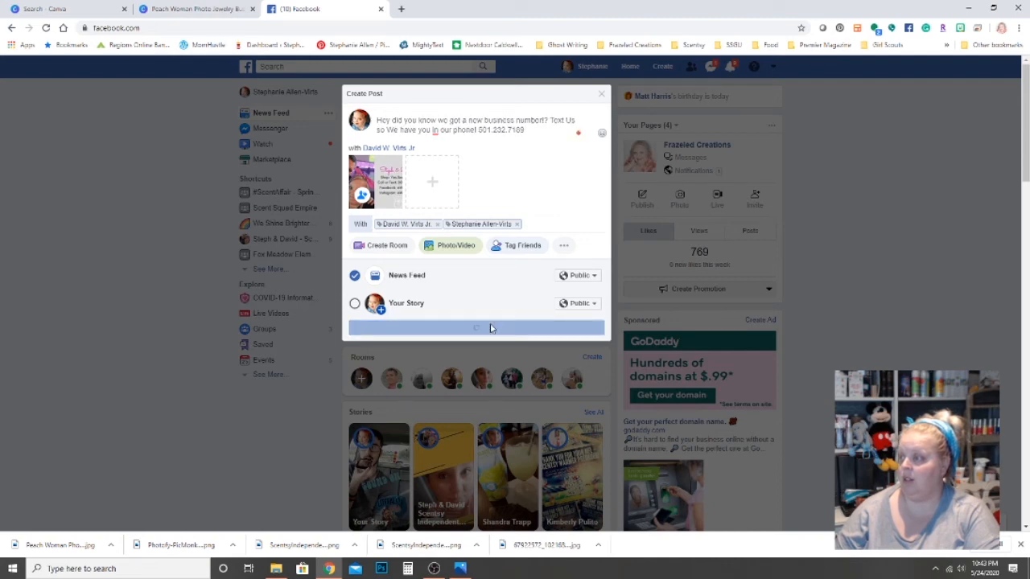